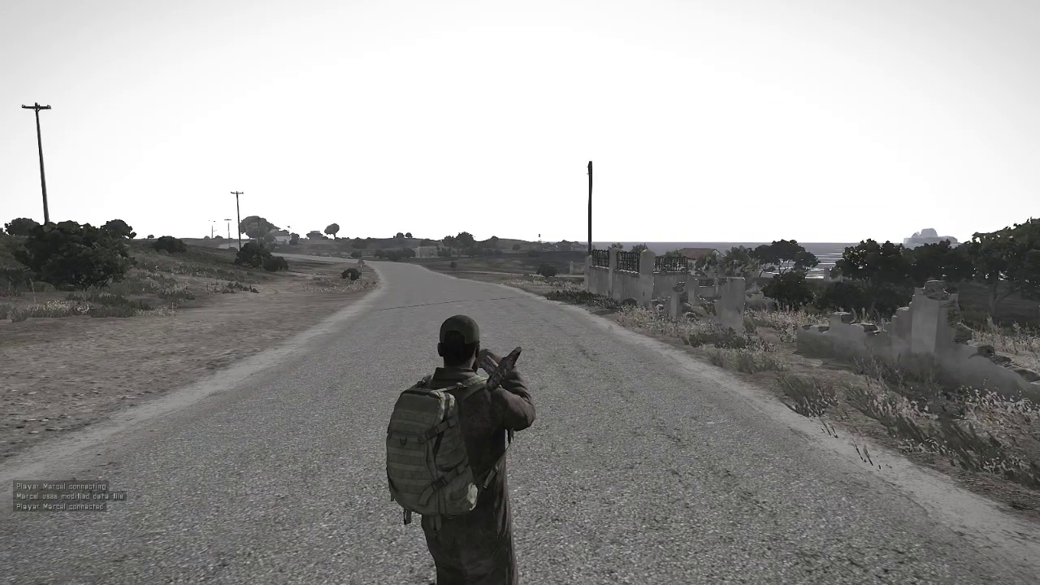
Step: Pause the game and open the video options
{"action": "key", "text": "Escape"}
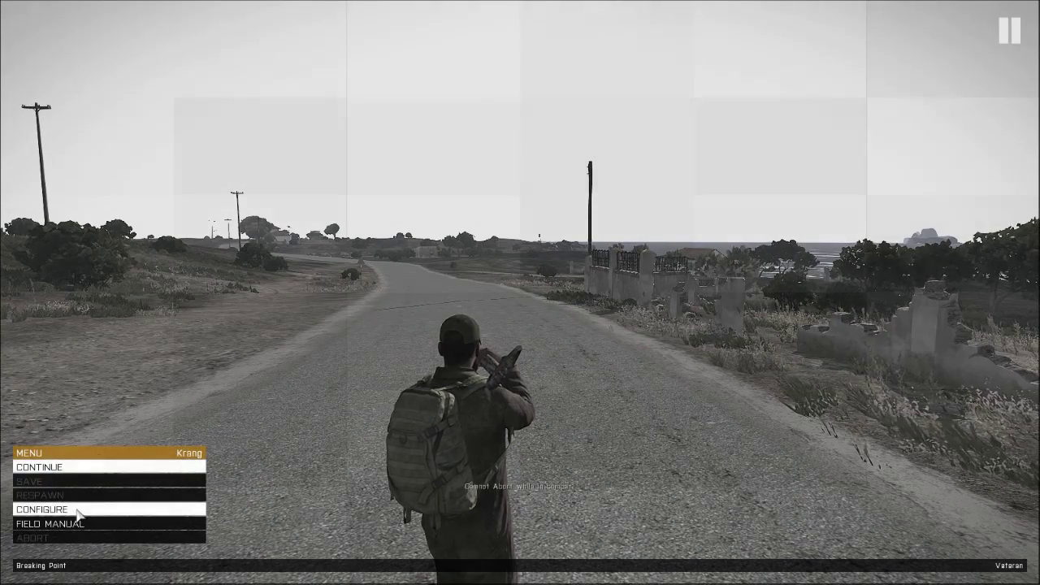
{"action": "left_click", "coordinate": [73, 510]}
{"action": "left_click", "coordinate": [57, 467]}
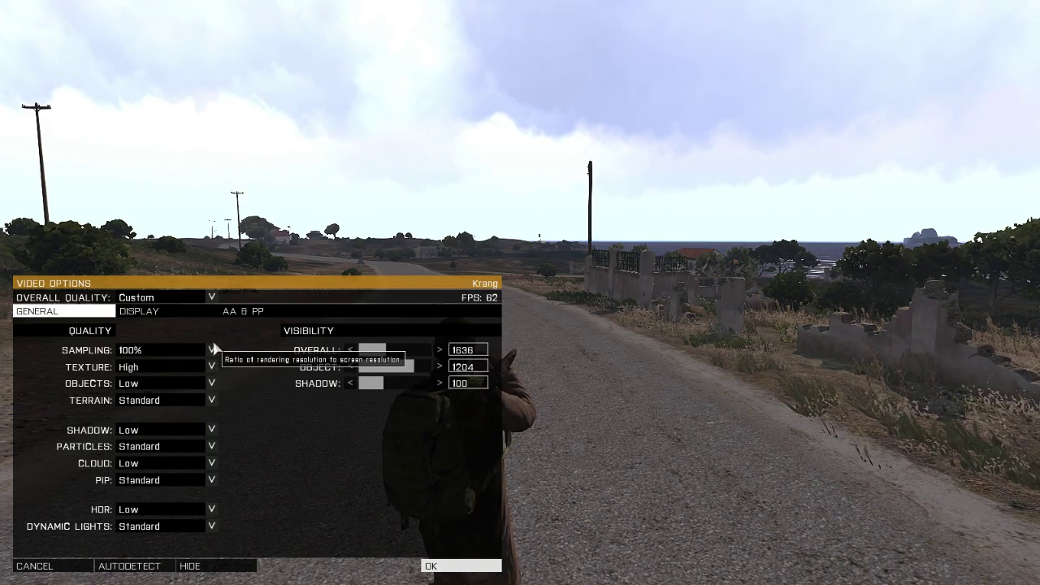
Step: Examine the available rendering sampling percentages without choosing a different one
{"action": "left_click", "coordinate": [212, 350]}
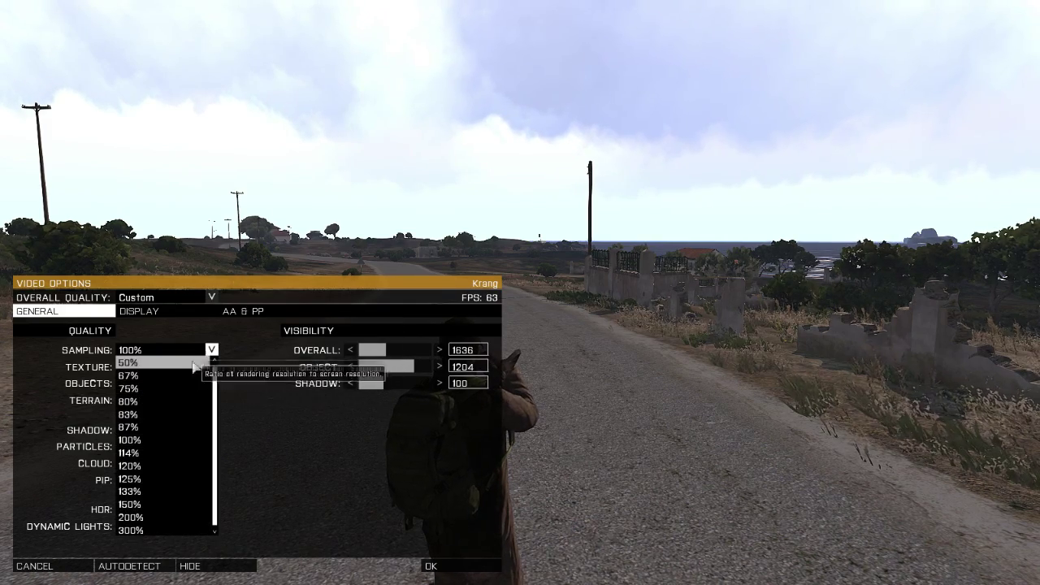
{"action": "left_click", "coordinate": [210, 350]}
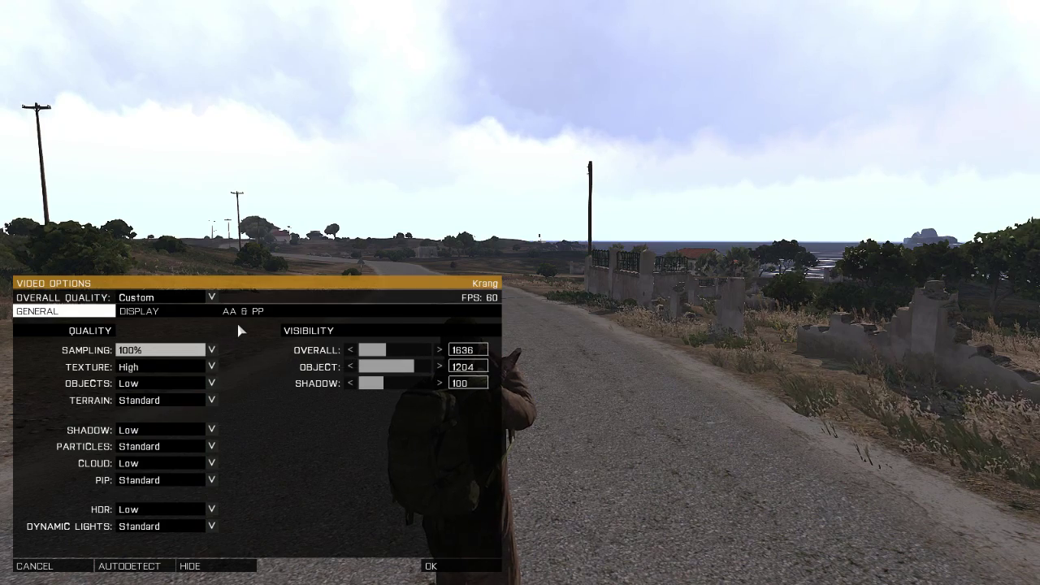
{"action": "left_click", "coordinate": [211, 350]}
{"action": "left_click", "coordinate": [210, 350]}
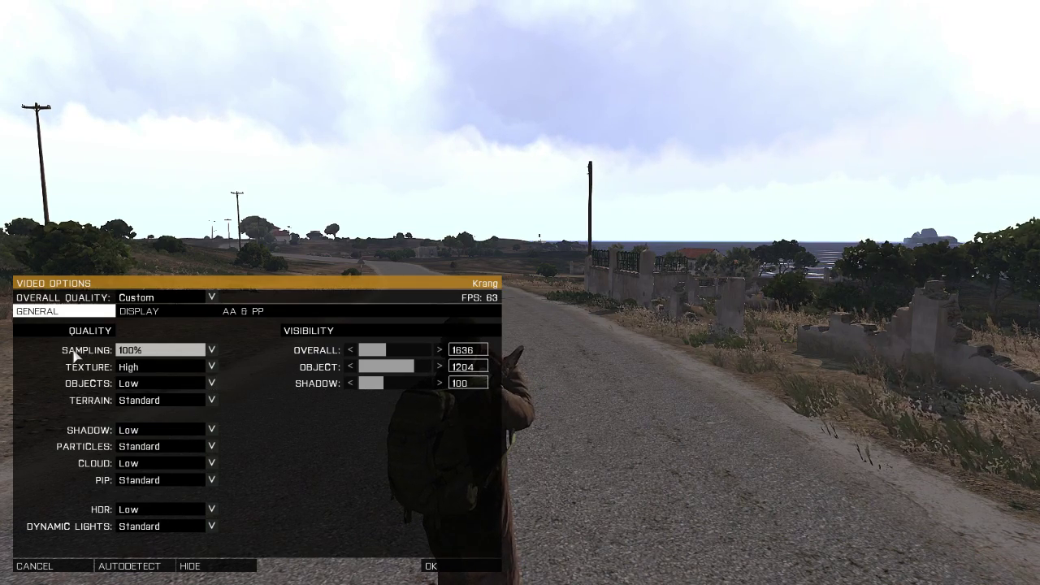
Step: Try the Standard texture quality, and set it back to High
{"action": "left_click", "coordinate": [212, 367]}
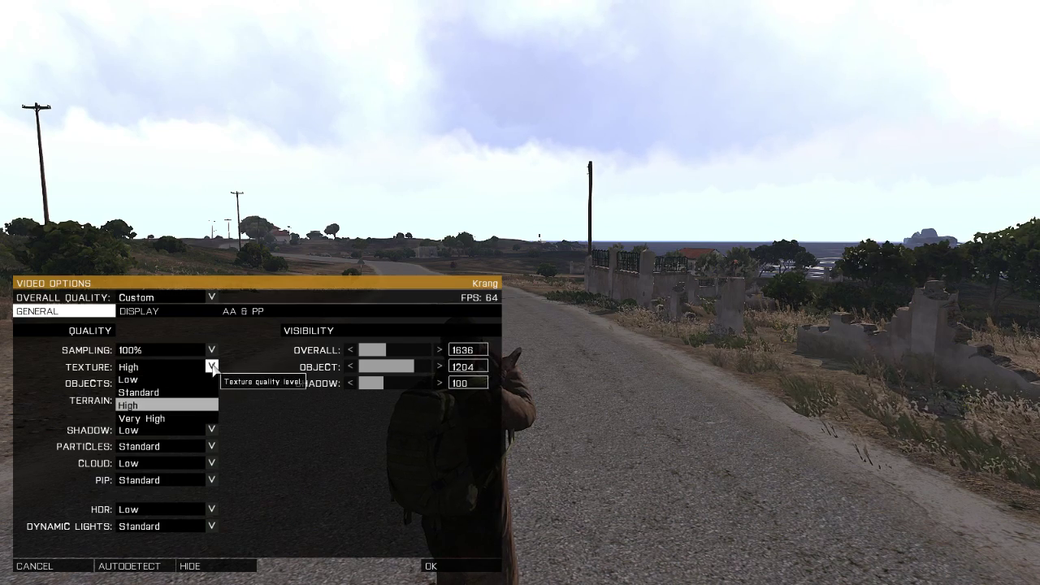
{"action": "left_click", "coordinate": [165, 392]}
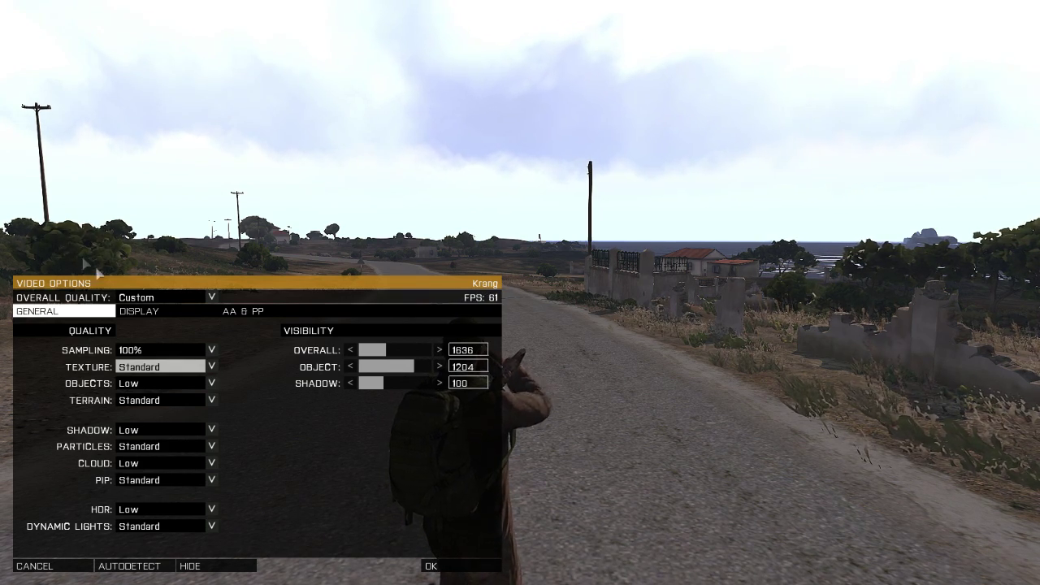
{"action": "left_click", "coordinate": [191, 368]}
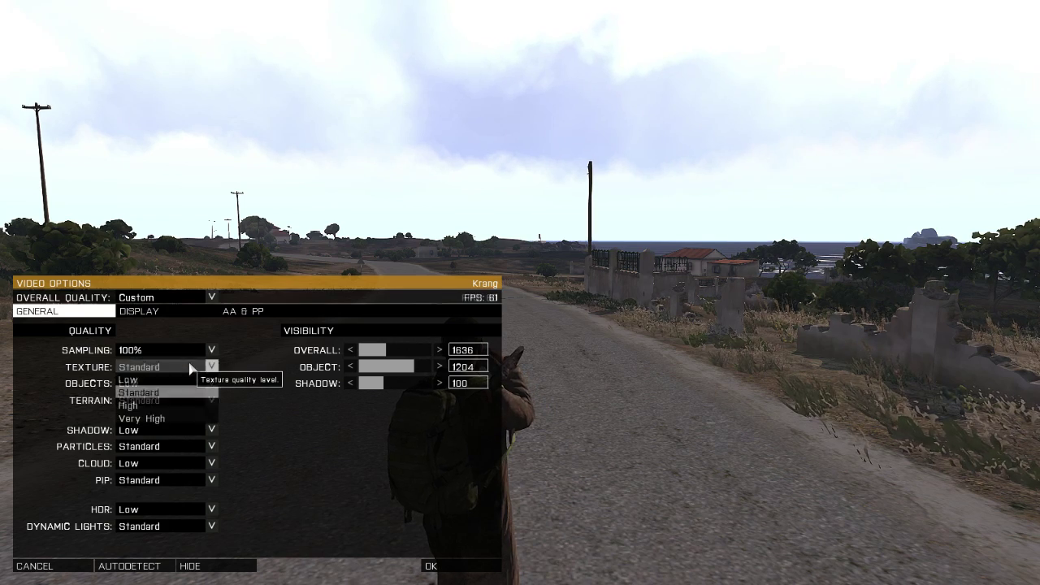
{"action": "left_click", "coordinate": [150, 406]}
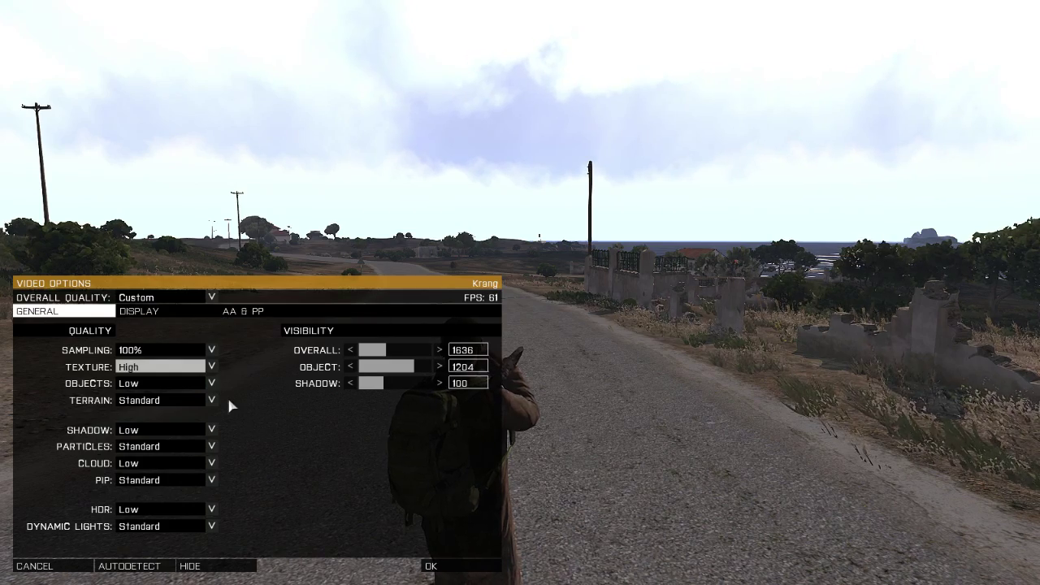
Step: Try the Standard, High and Very High object quality levels in turn, and return the setting to Low
{"action": "left_click", "coordinate": [154, 383]}
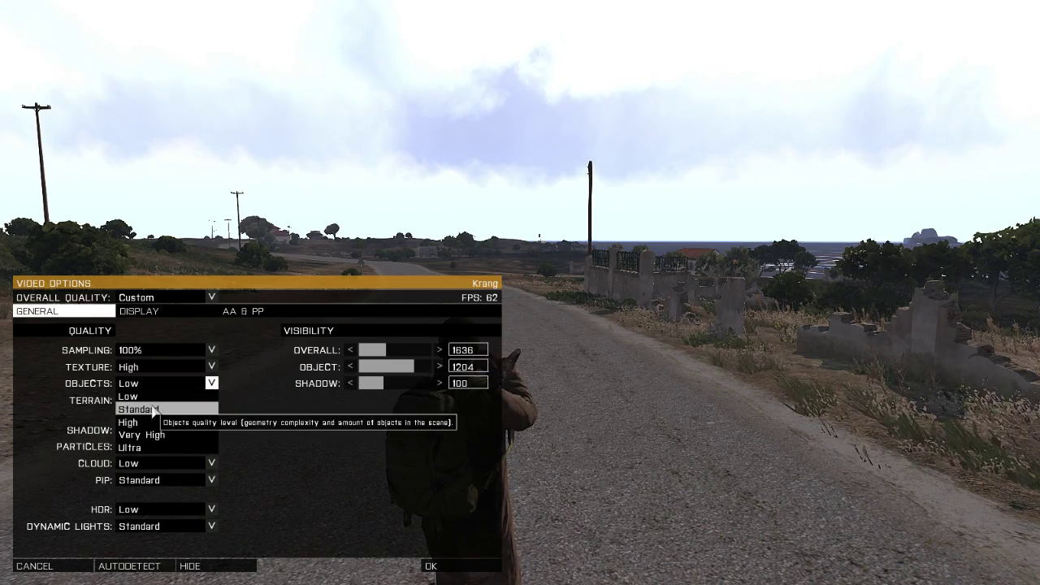
{"action": "left_click", "coordinate": [153, 411]}
{"action": "left_click", "coordinate": [155, 383]}
{"action": "left_click", "coordinate": [146, 422]}
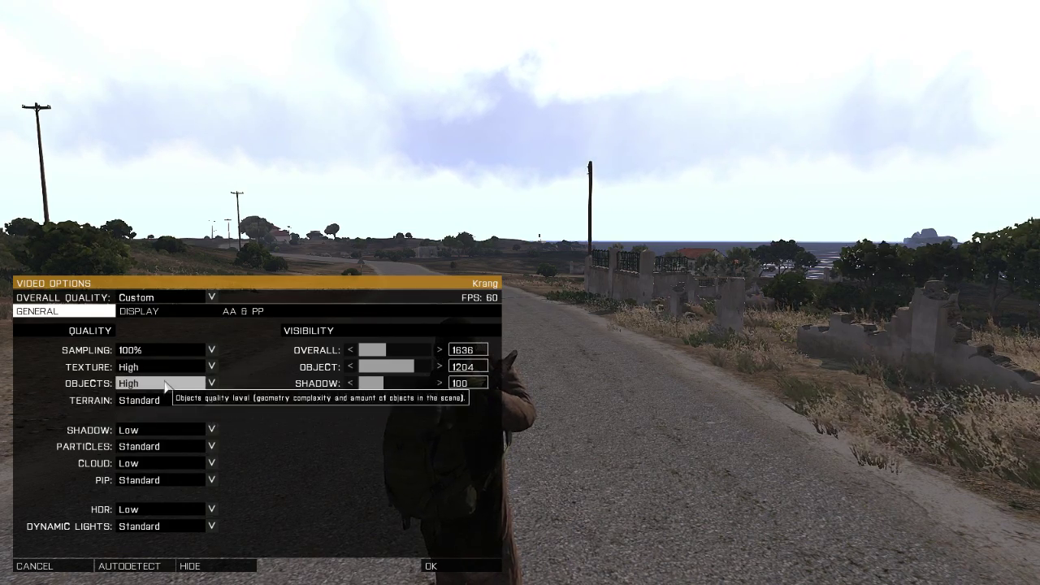
{"action": "left_click", "coordinate": [155, 382]}
{"action": "left_click", "coordinate": [161, 434]}
{"action": "left_click", "coordinate": [211, 383]}
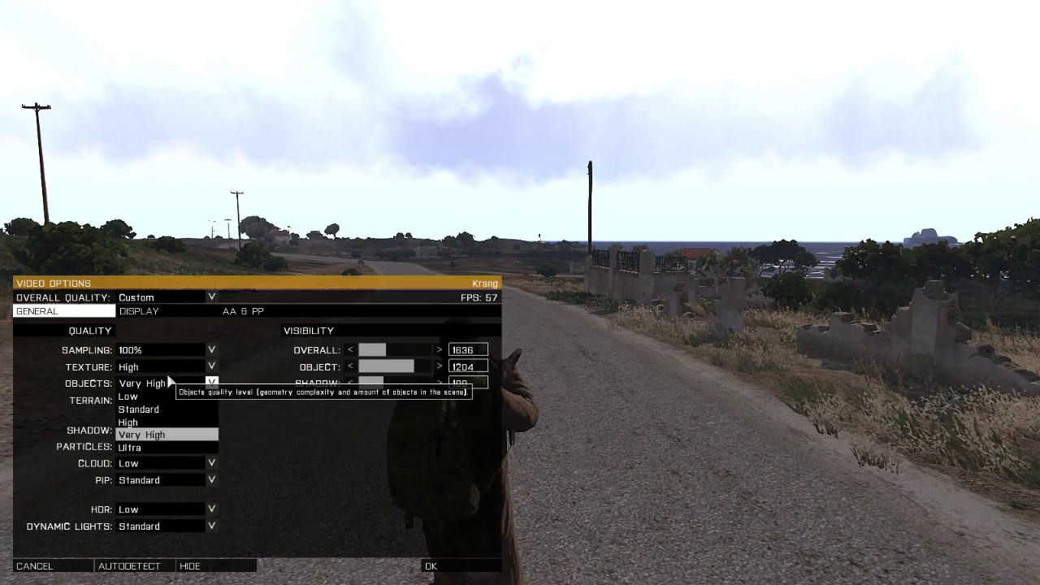
{"action": "left_click", "coordinate": [151, 434]}
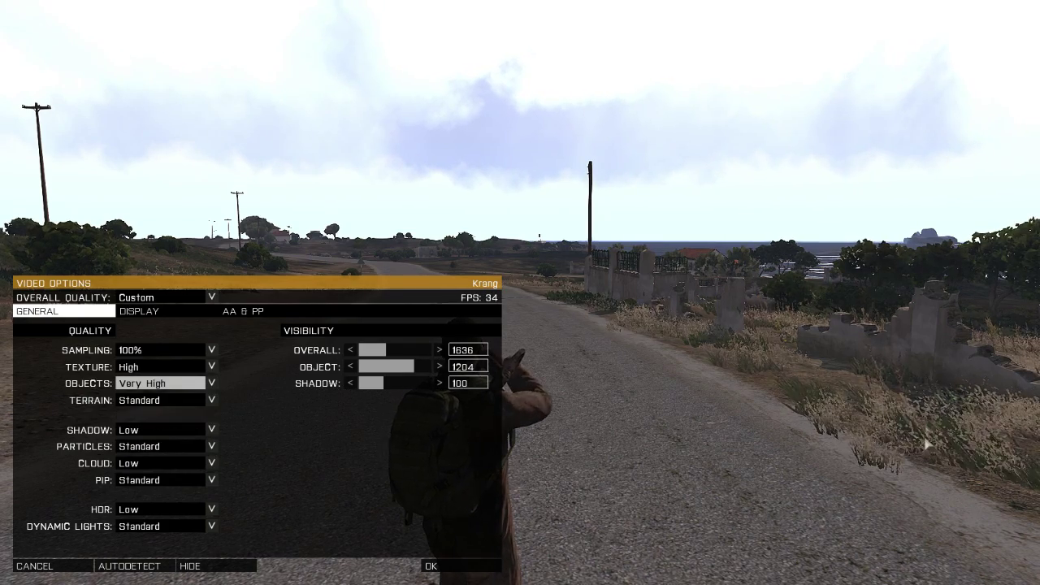
{"action": "left_click", "coordinate": [189, 380]}
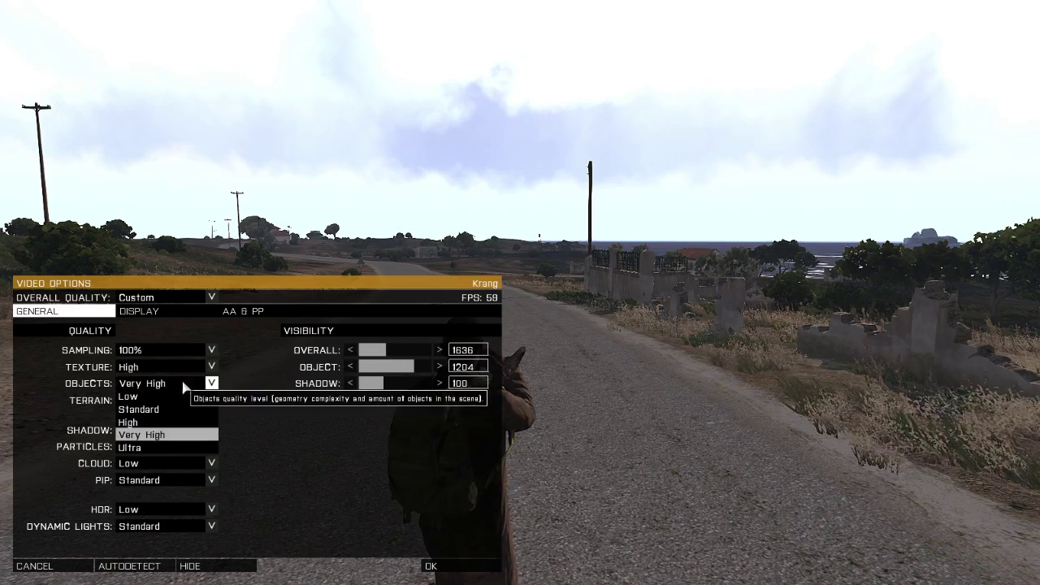
{"action": "left_click", "coordinate": [142, 395]}
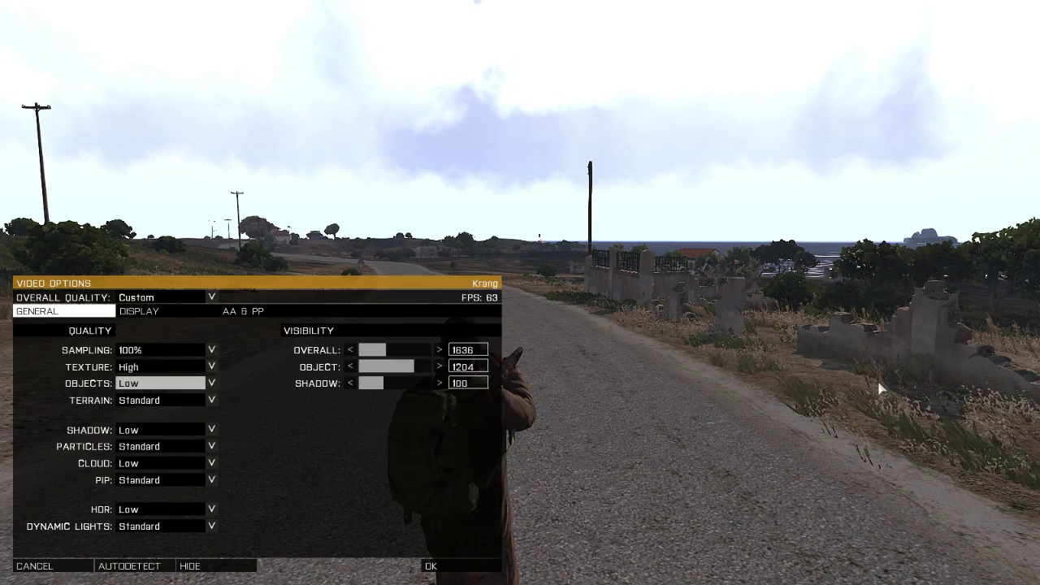
Step: Raise the object quality one level at a time through Standard, High and Very High up to Ultra
{"action": "left_click", "coordinate": [186, 382]}
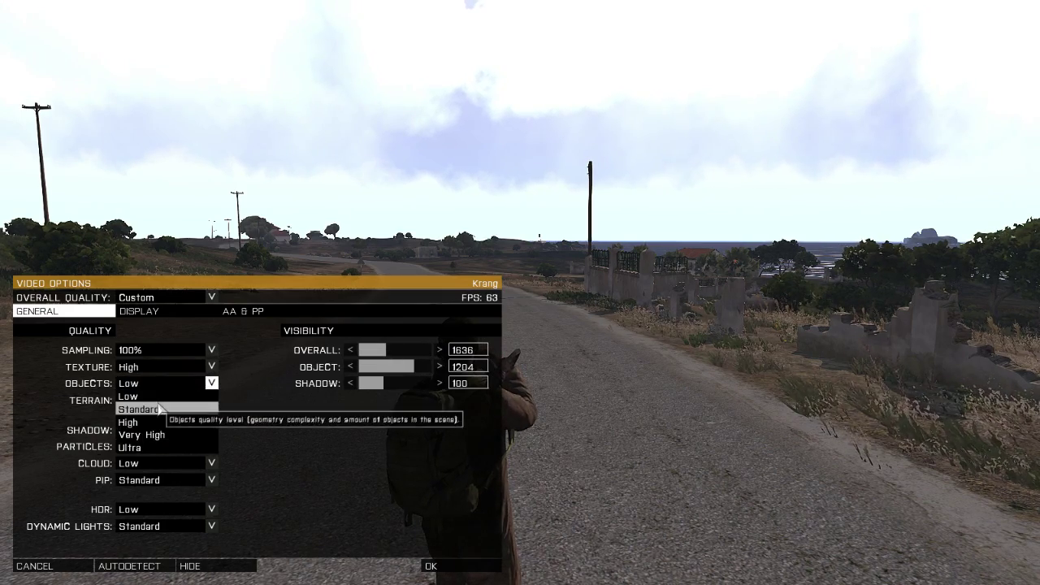
{"action": "left_click", "coordinate": [148, 406]}
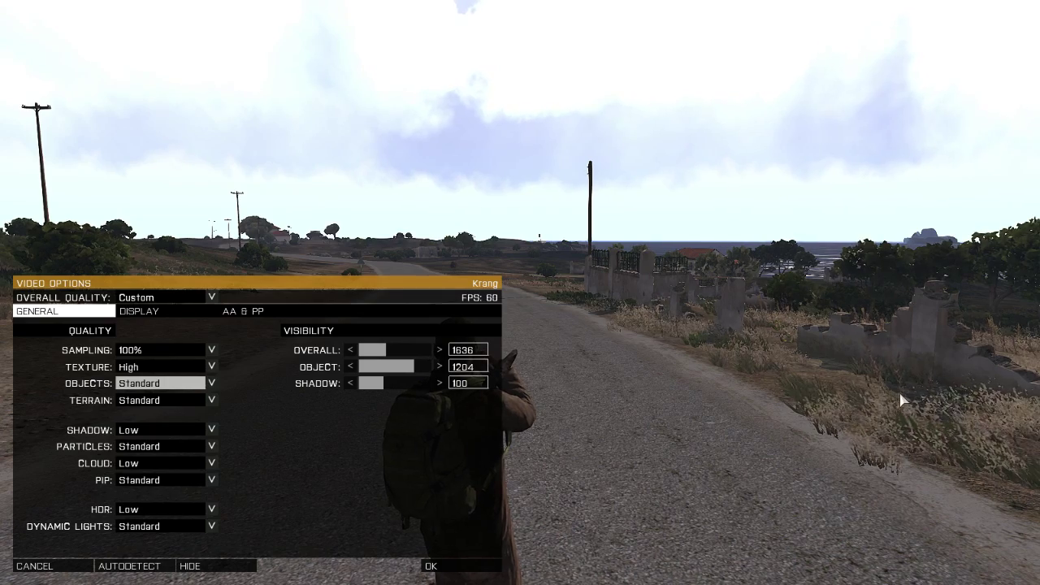
{"action": "left_click", "coordinate": [208, 382]}
{"action": "left_click", "coordinate": [207, 383]}
{"action": "left_click", "coordinate": [207, 383]}
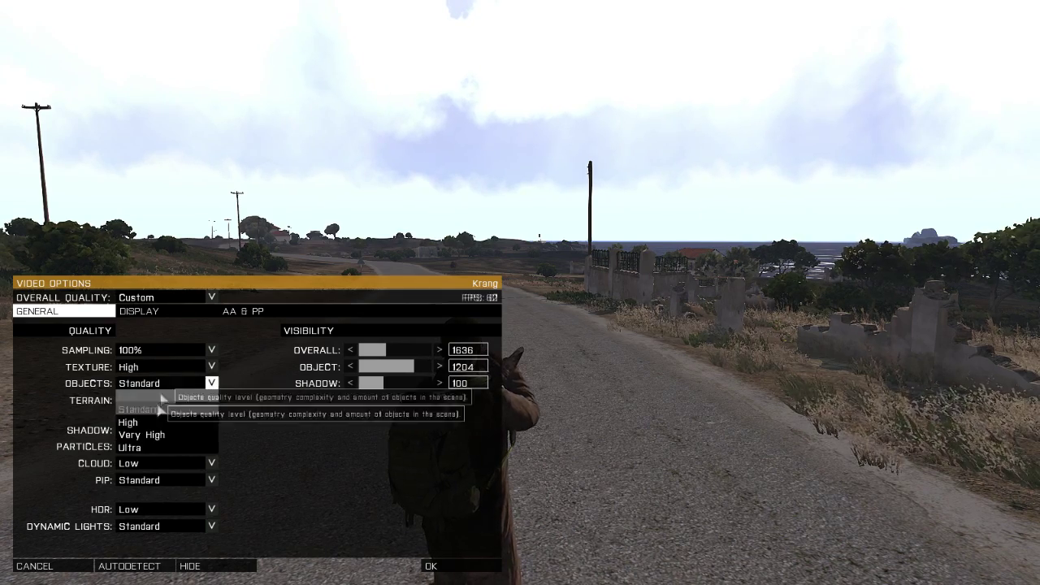
{"action": "left_click", "coordinate": [152, 424]}
{"action": "left_click", "coordinate": [195, 383]}
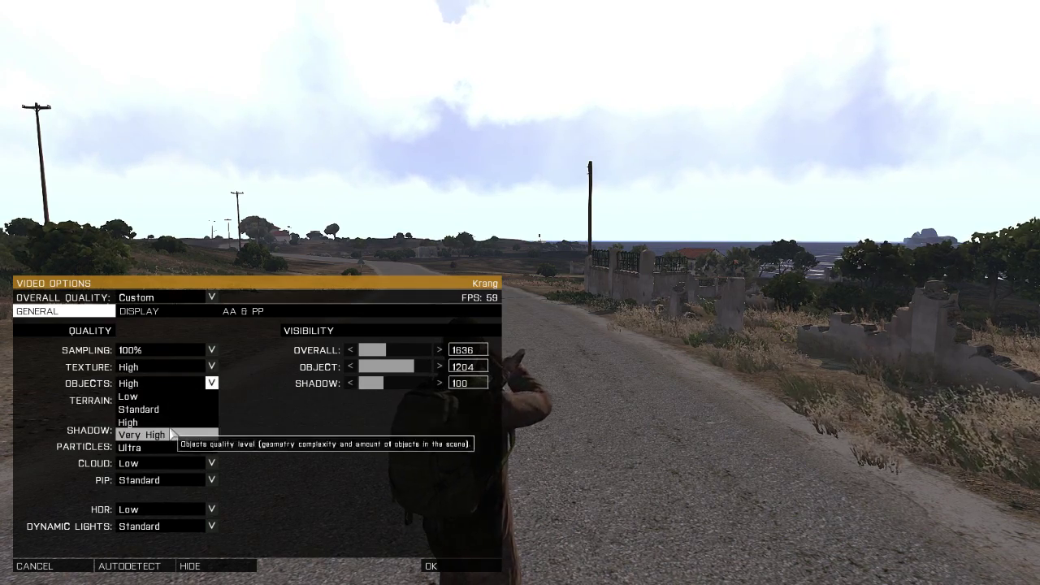
{"action": "left_click", "coordinate": [170, 435]}
{"action": "left_click", "coordinate": [170, 435]}
{"action": "left_click", "coordinate": [179, 385]}
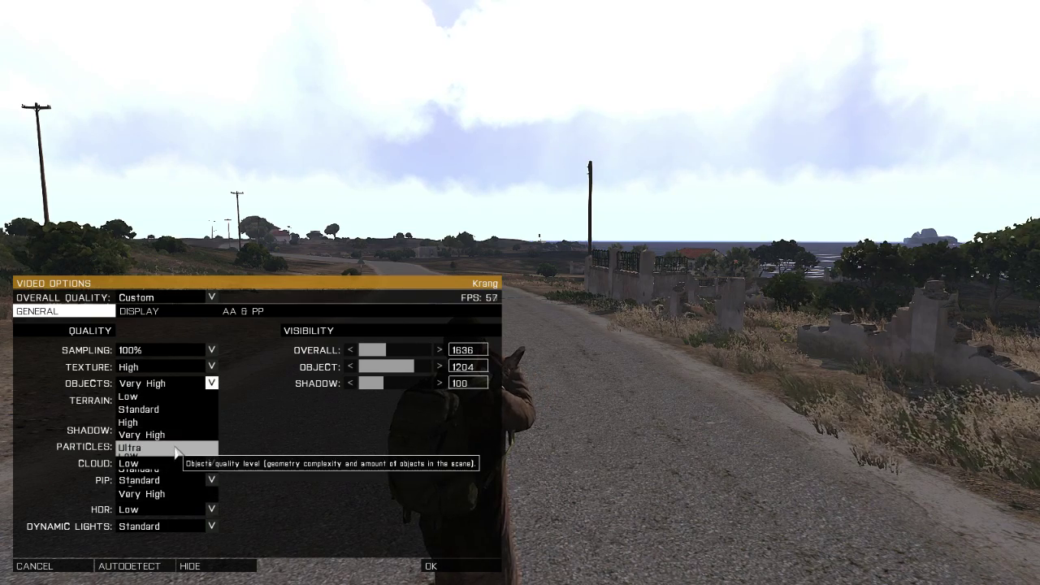
{"action": "left_click", "coordinate": [177, 447]}
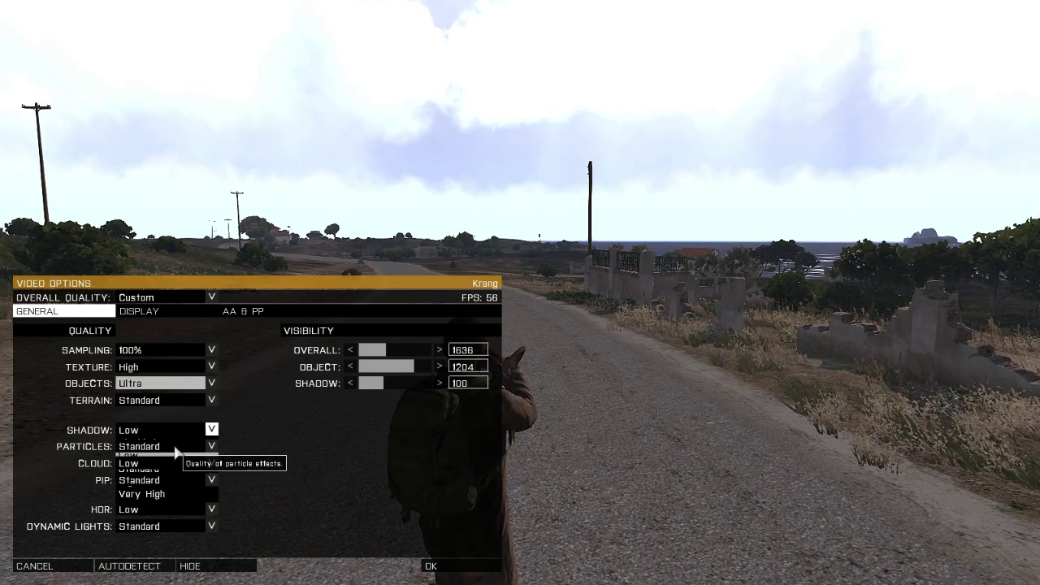
Step: Set the object quality to Low
{"action": "left_click", "coordinate": [196, 385]}
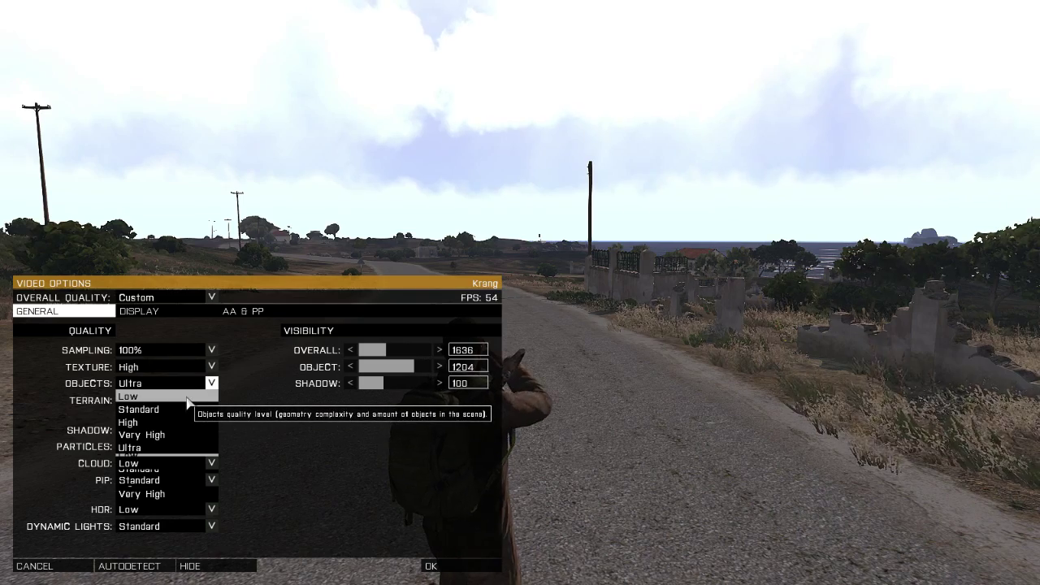
{"action": "left_click", "coordinate": [189, 399]}
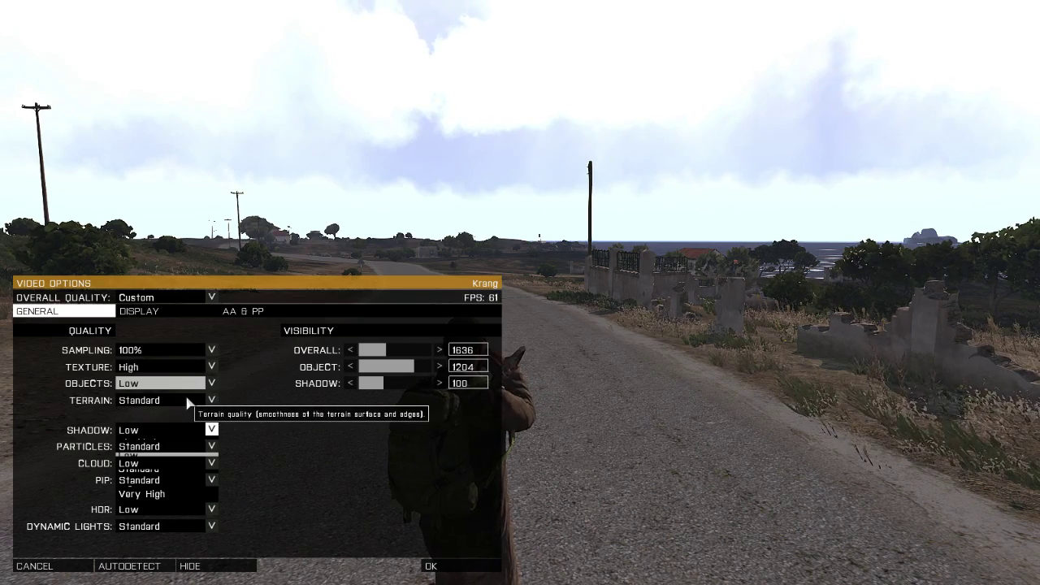
{"action": "left_click", "coordinate": [185, 384]}
{"action": "left_click", "coordinate": [185, 398]}
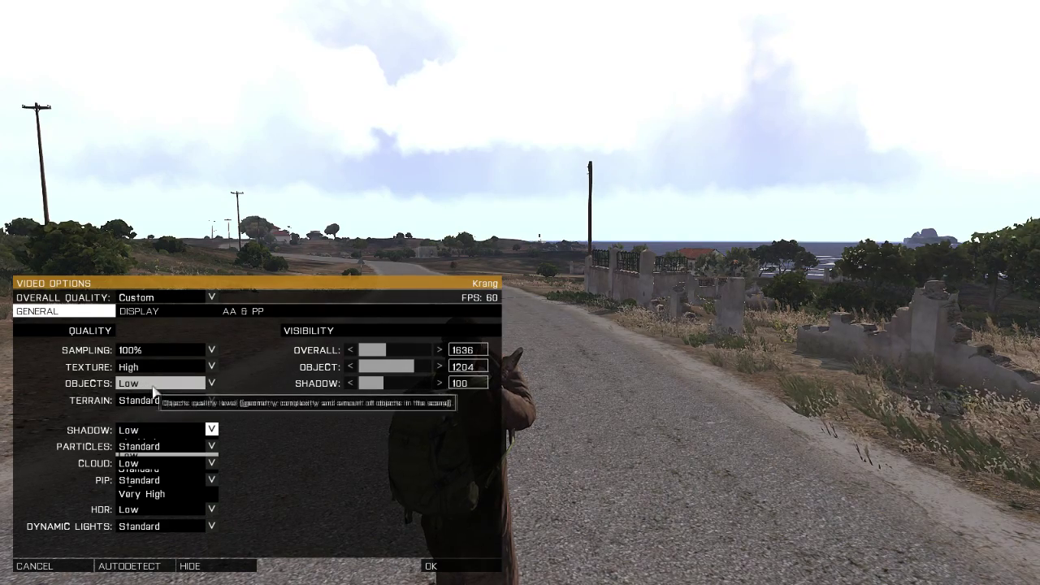
{"action": "left_click", "coordinate": [200, 390]}
{"action": "left_click", "coordinate": [135, 393]}
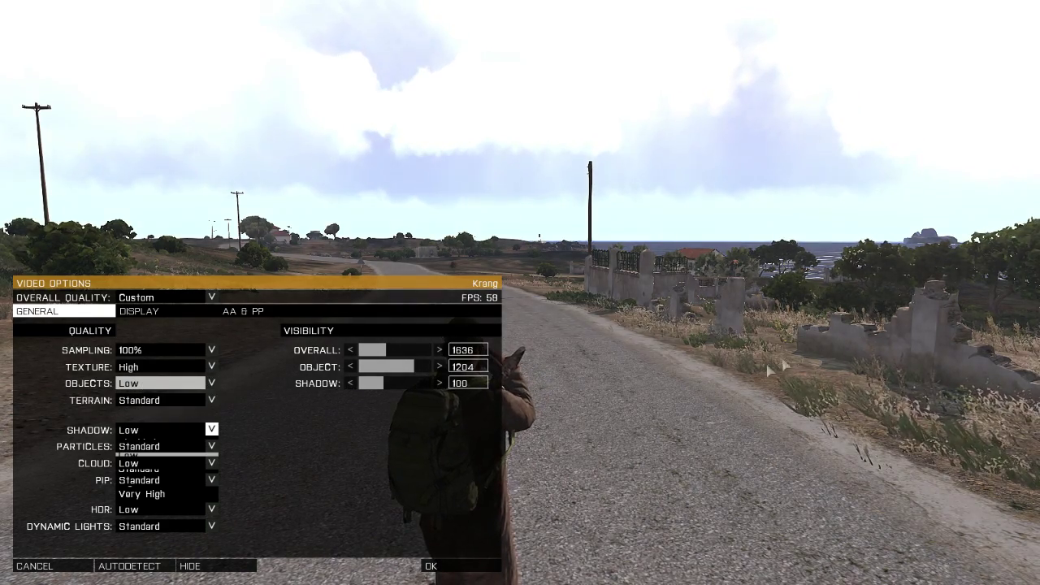
Step: Try the Low and High terrain quality levels, returning the setting to Standard after each
{"action": "left_click", "coordinate": [213, 400]}
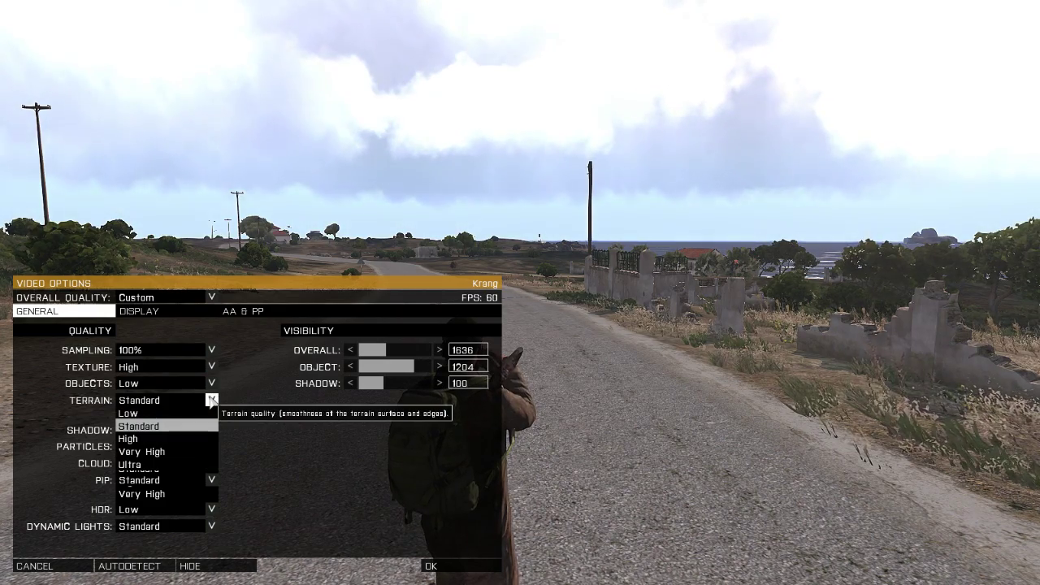
{"action": "left_click", "coordinate": [150, 416]}
{"action": "left_click", "coordinate": [152, 402]}
{"action": "left_click", "coordinate": [154, 428]}
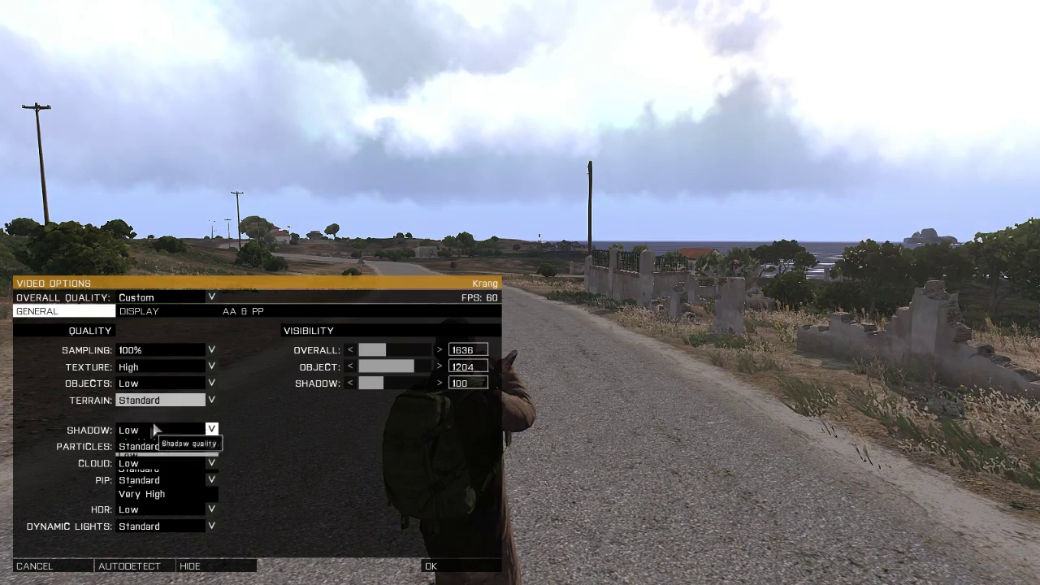
{"action": "left_click", "coordinate": [163, 400]}
{"action": "left_click", "coordinate": [162, 441]}
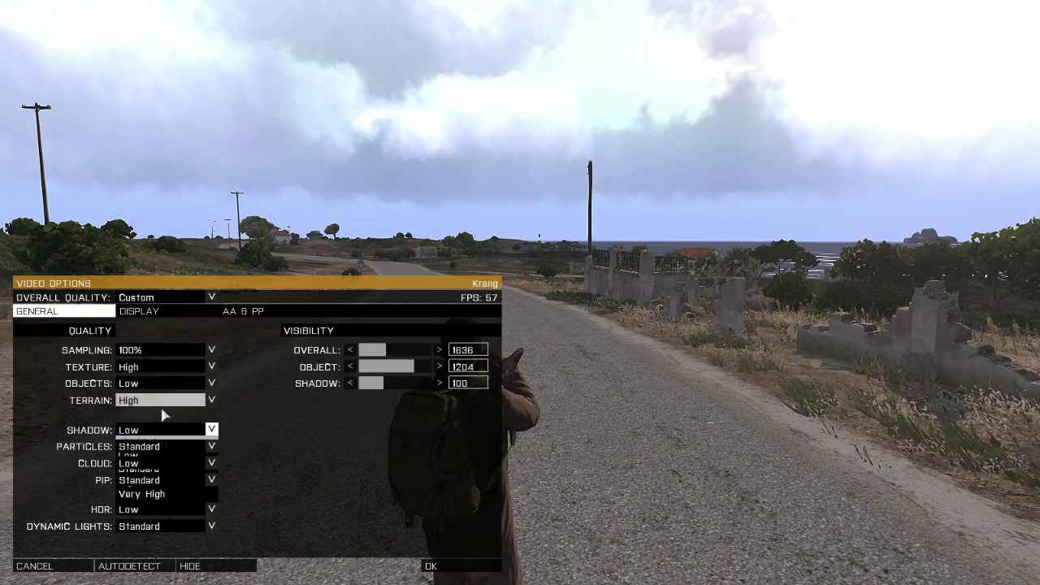
{"action": "left_click", "coordinate": [162, 400]}
{"action": "left_click", "coordinate": [154, 428]}
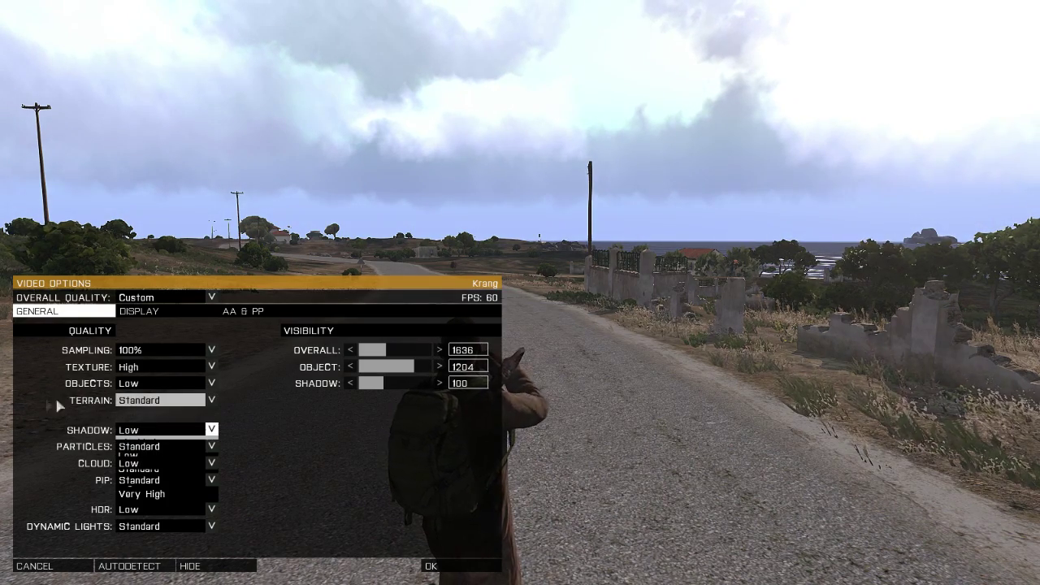
Step: Try the Very High, Ultra and High terrain quality levels one after another
{"action": "left_click", "coordinate": [162, 400]}
{"action": "left_click", "coordinate": [154, 453]}
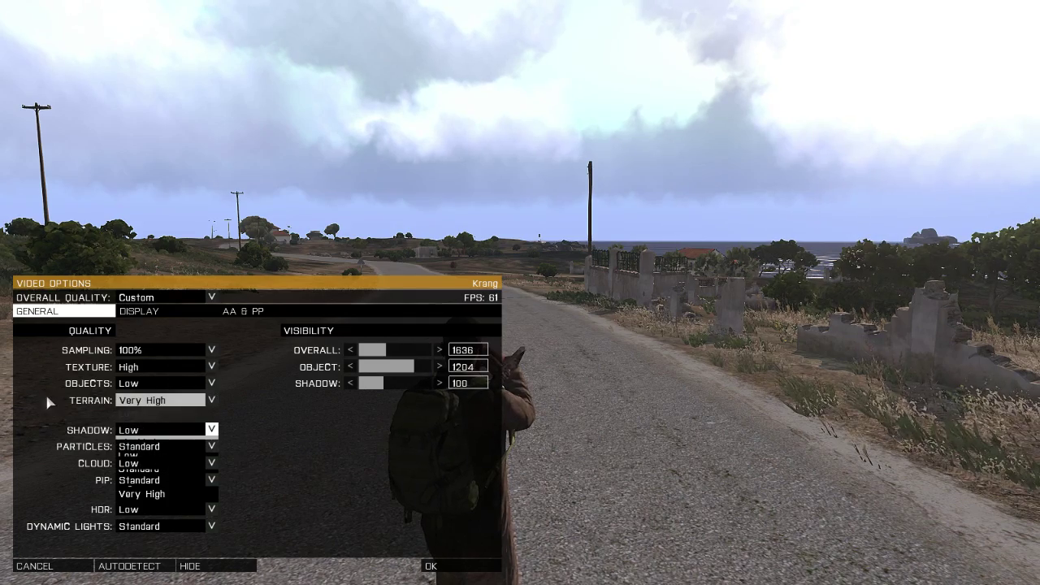
{"action": "left_click", "coordinate": [162, 400]}
{"action": "left_click", "coordinate": [155, 462]}
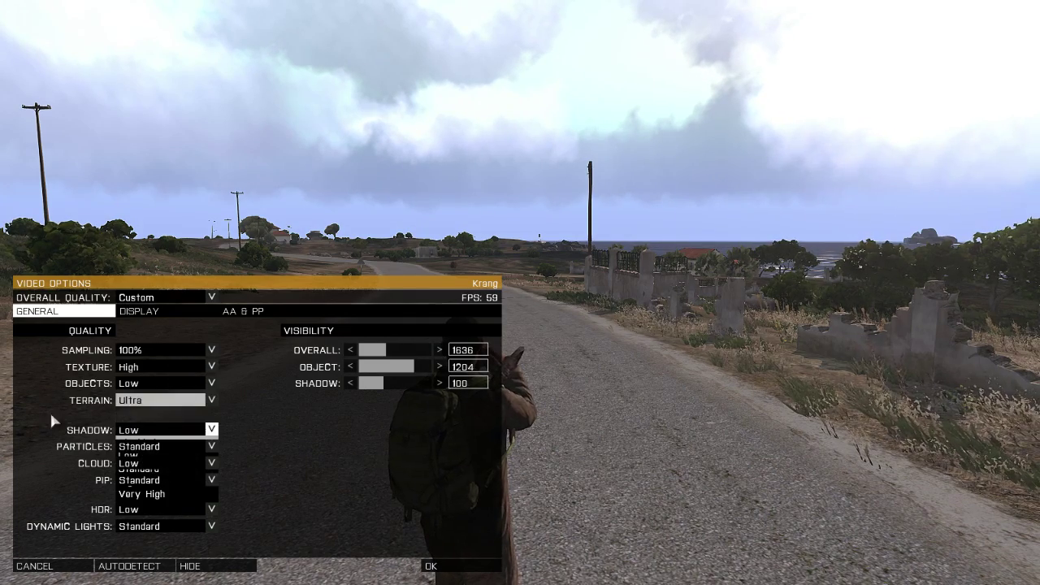
{"action": "left_click", "coordinate": [159, 400]}
{"action": "left_click", "coordinate": [154, 439]}
Step: Set the terrain quality to Standard
{"action": "left_click", "coordinate": [159, 400]}
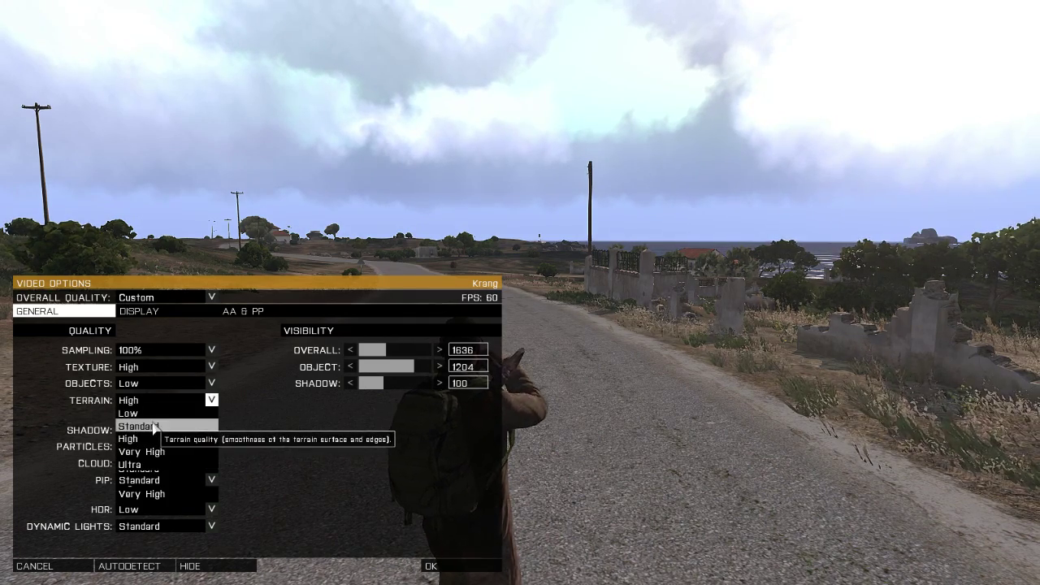
{"action": "left_click", "coordinate": [154, 427]}
{"action": "left_click", "coordinate": [159, 400]}
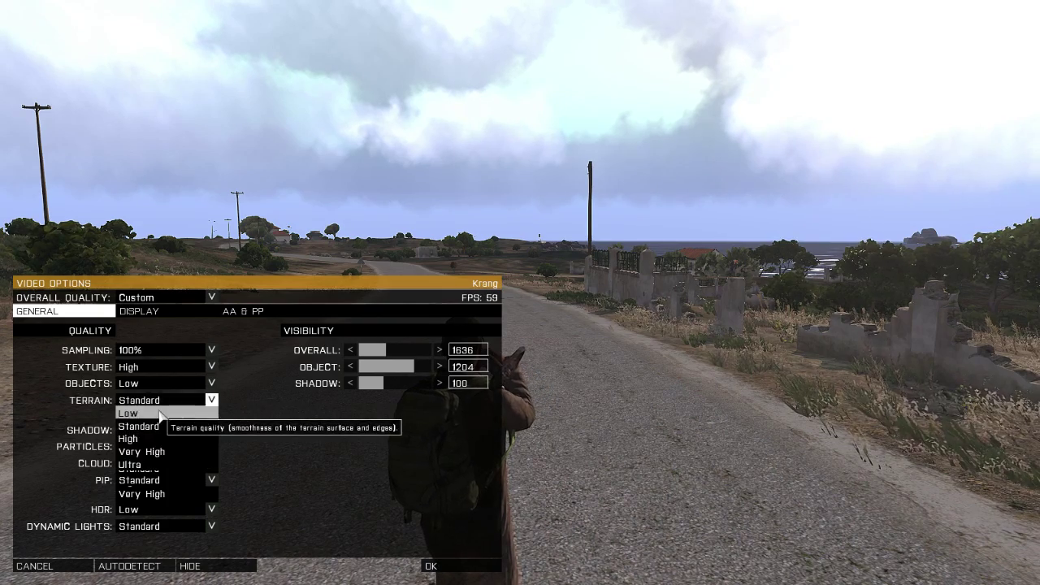
{"action": "left_click", "coordinate": [213, 427]}
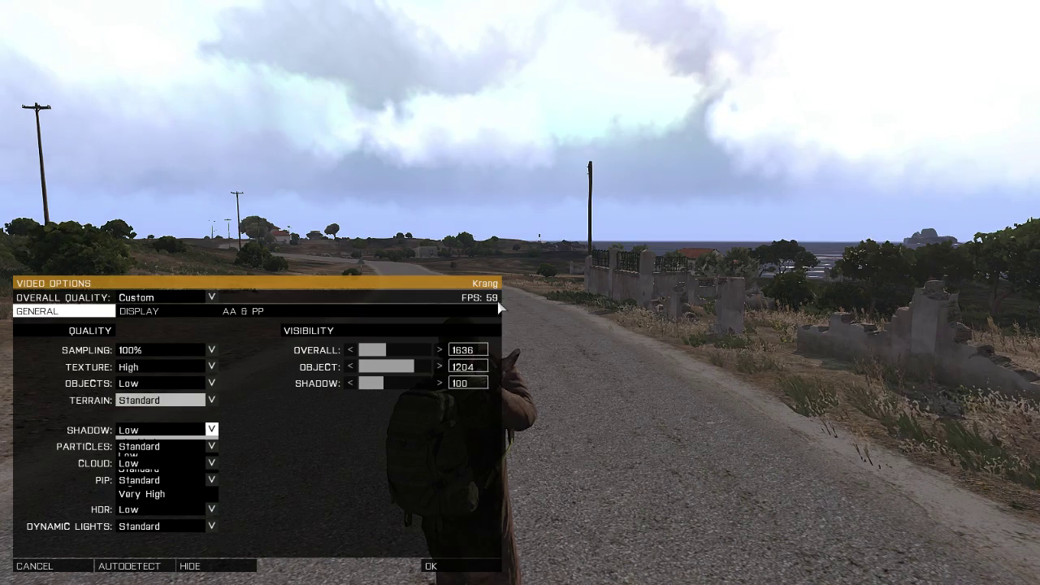
Step: Try the Low terrain quality level and return the setting to Standard
{"action": "left_click", "coordinate": [159, 400]}
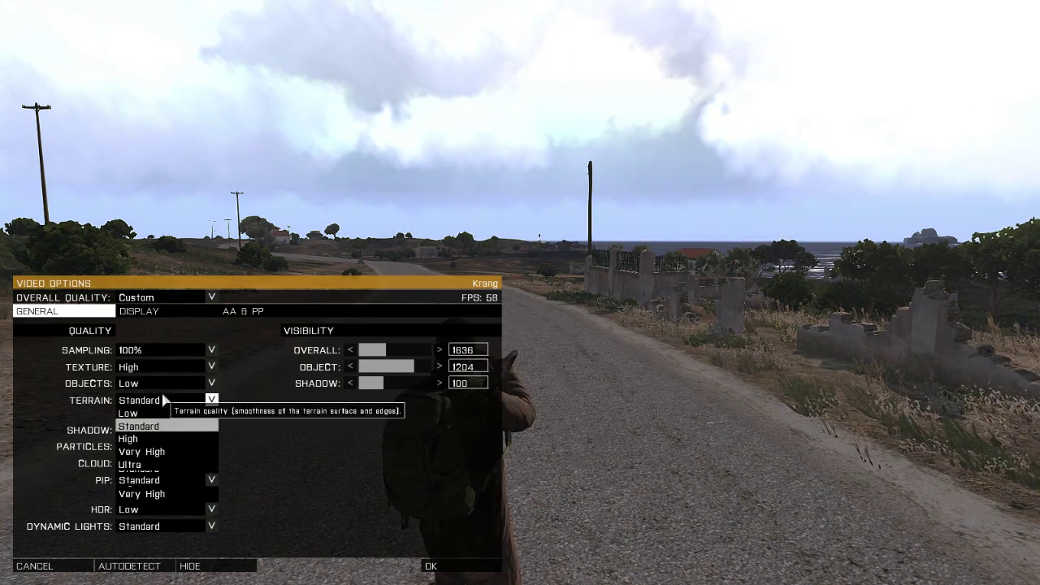
{"action": "left_click", "coordinate": [155, 414]}
{"action": "left_click", "coordinate": [159, 400]}
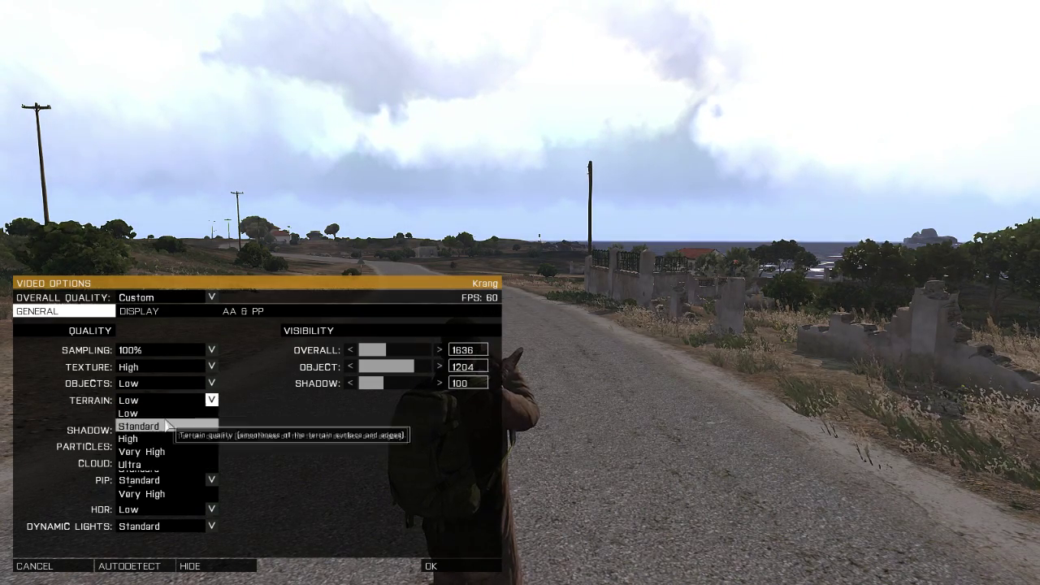
{"action": "left_click", "coordinate": [155, 427]}
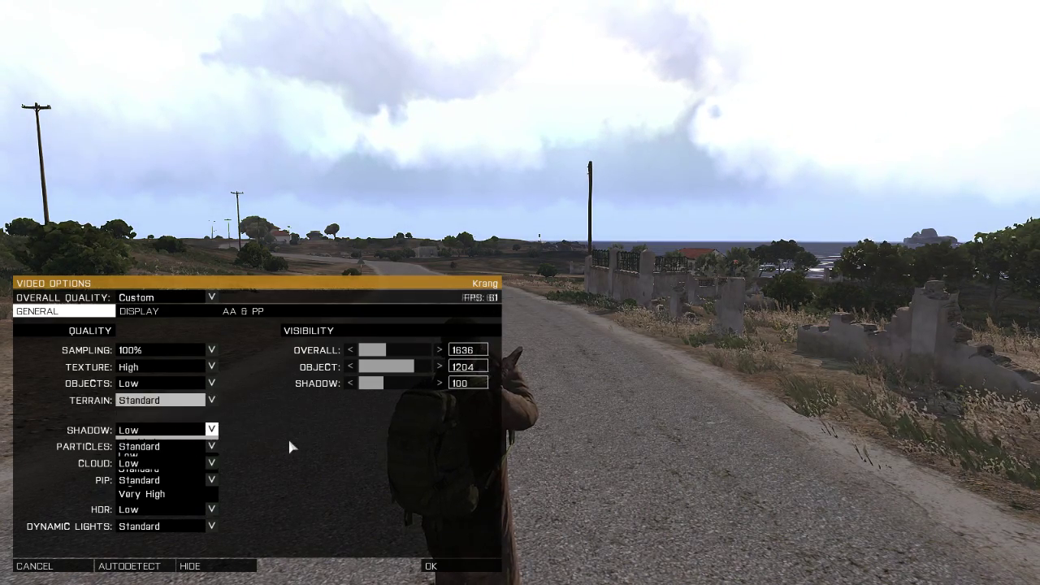
Step: Try the Disabled shadow quality option and return the setting to Low
{"action": "left_click", "coordinate": [213, 429]}
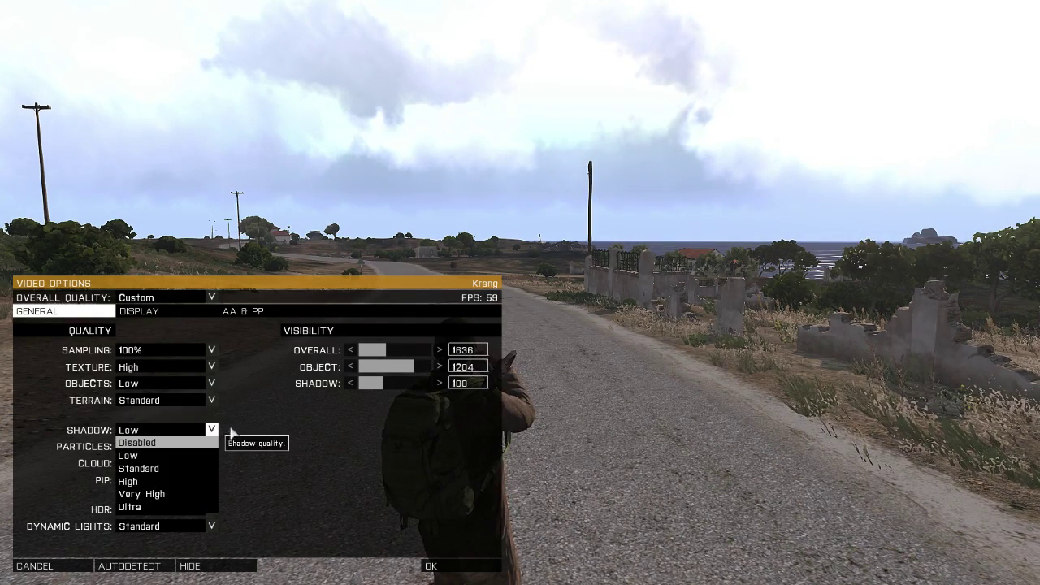
{"action": "left_click", "coordinate": [212, 429]}
{"action": "left_click", "coordinate": [212, 429]}
{"action": "left_click", "coordinate": [213, 430]}
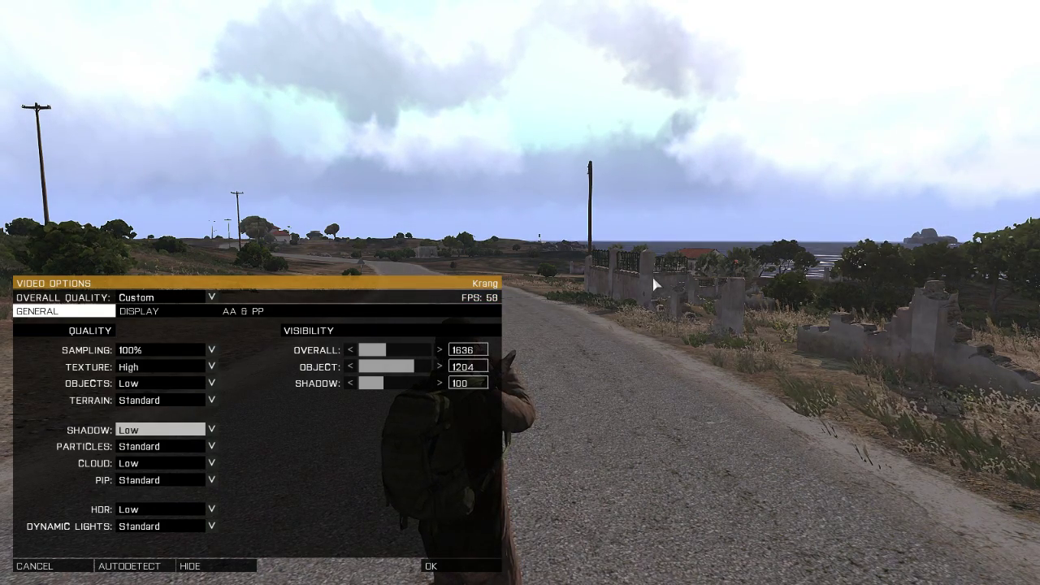
{"action": "left_click", "coordinate": [212, 429]}
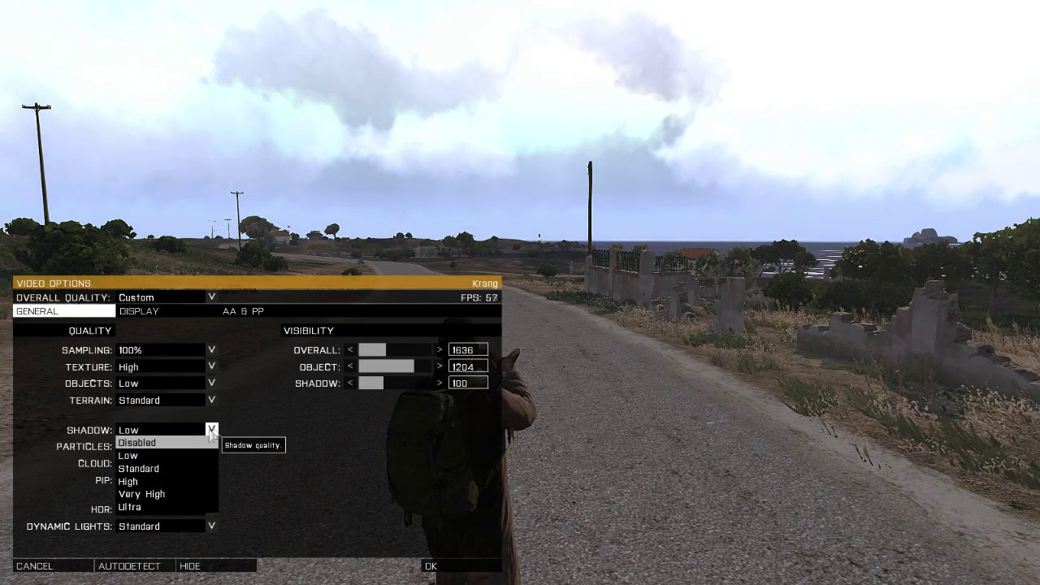
{"action": "left_click", "coordinate": [162, 442]}
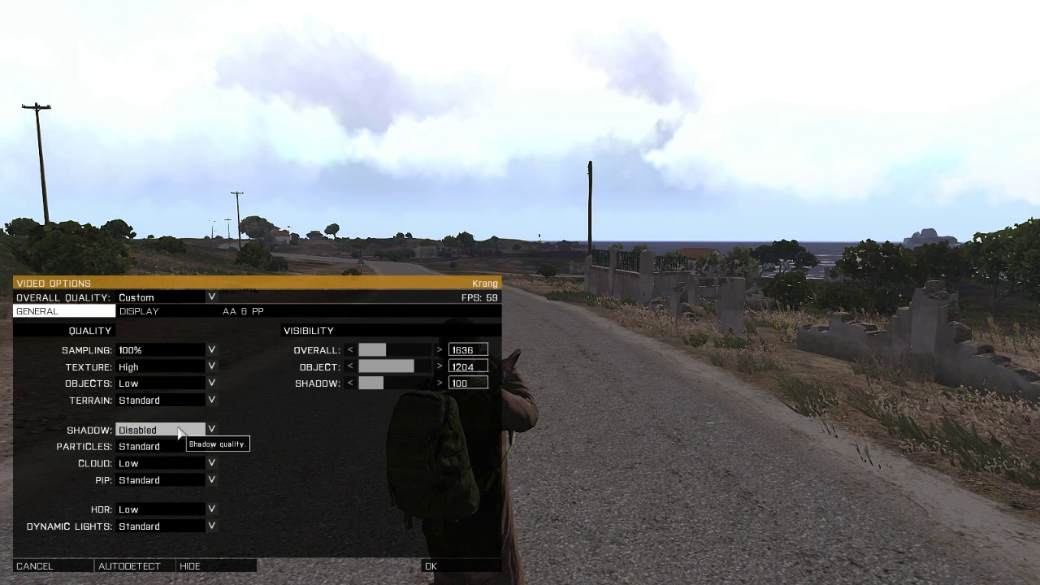
{"action": "left_click", "coordinate": [180, 433]}
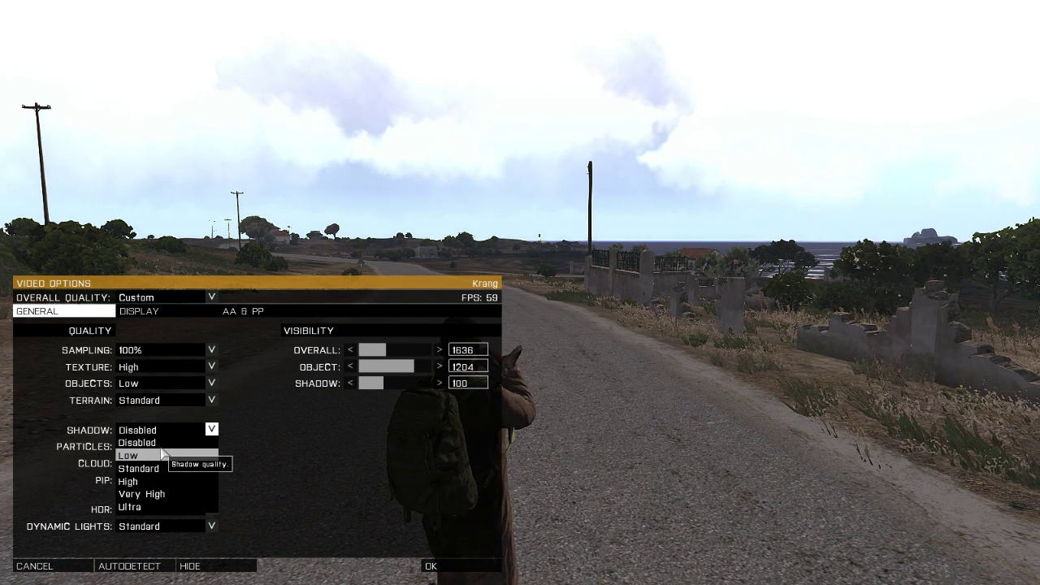
{"action": "left_click", "coordinate": [163, 455]}
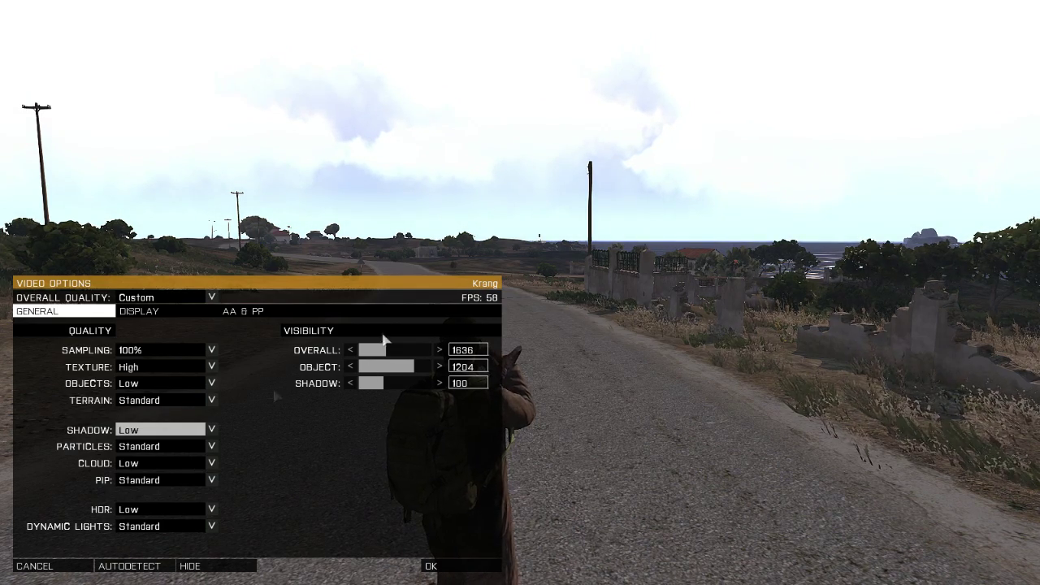
Step: Try the High, Standard and Low particle quality levels one after another, returning the setting to Standard
{"action": "left_click", "coordinate": [212, 447]}
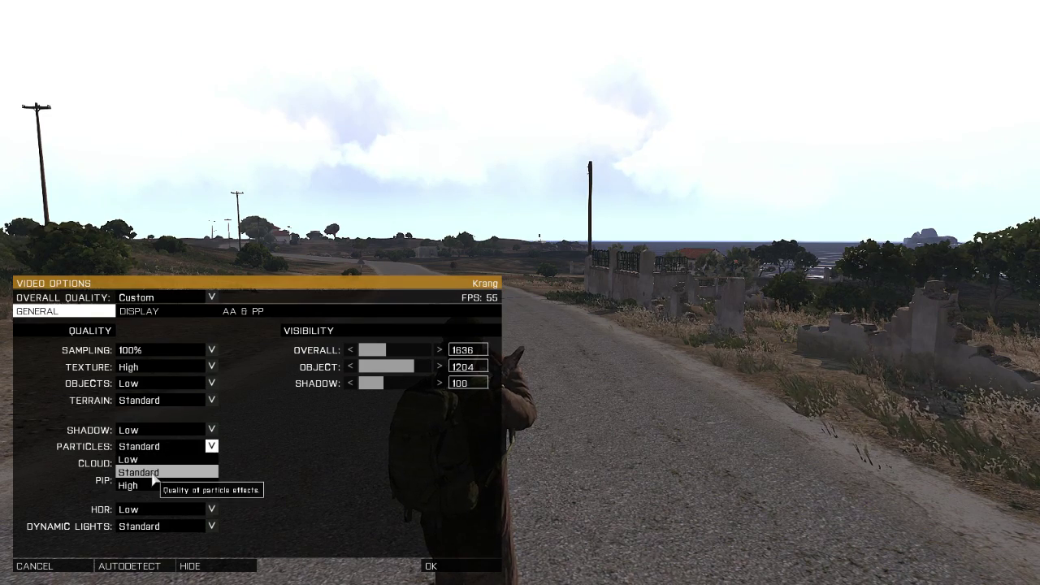
{"action": "left_click", "coordinate": [155, 485]}
{"action": "left_click", "coordinate": [167, 447]}
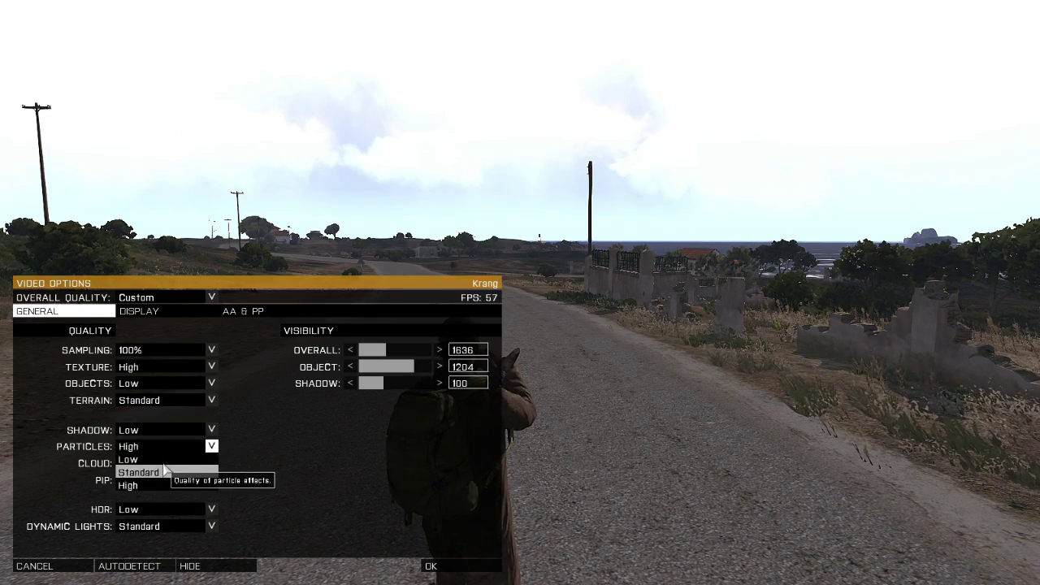
{"action": "left_click", "coordinate": [165, 471]}
{"action": "left_click", "coordinate": [166, 447]}
{"action": "left_click", "coordinate": [167, 460]}
{"action": "left_click", "coordinate": [166, 447]}
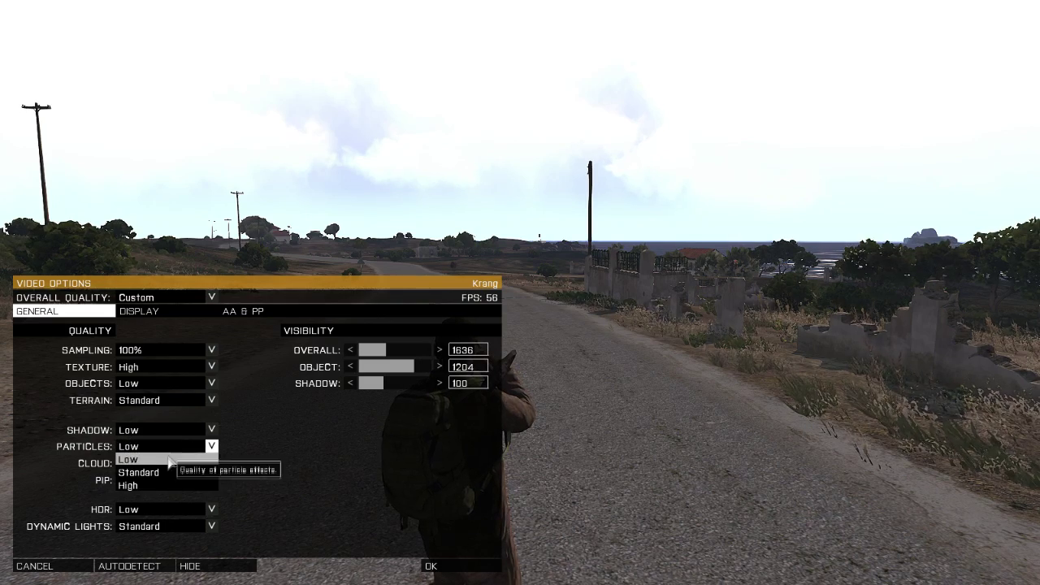
{"action": "left_click", "coordinate": [162, 472]}
Step: Set the particle quality to Low
{"action": "left_click", "coordinate": [212, 446]}
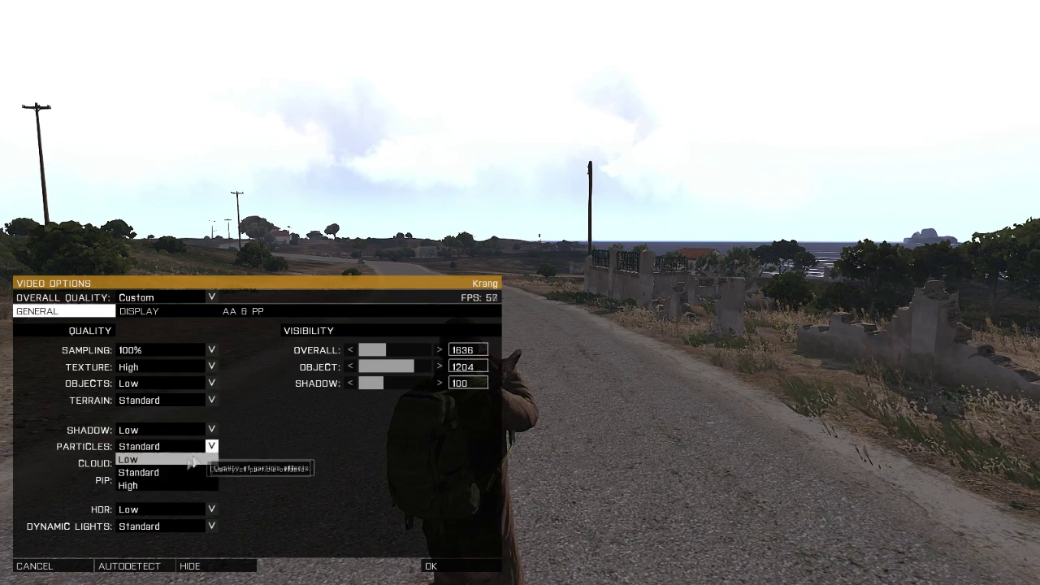
{"action": "left_click", "coordinate": [191, 461]}
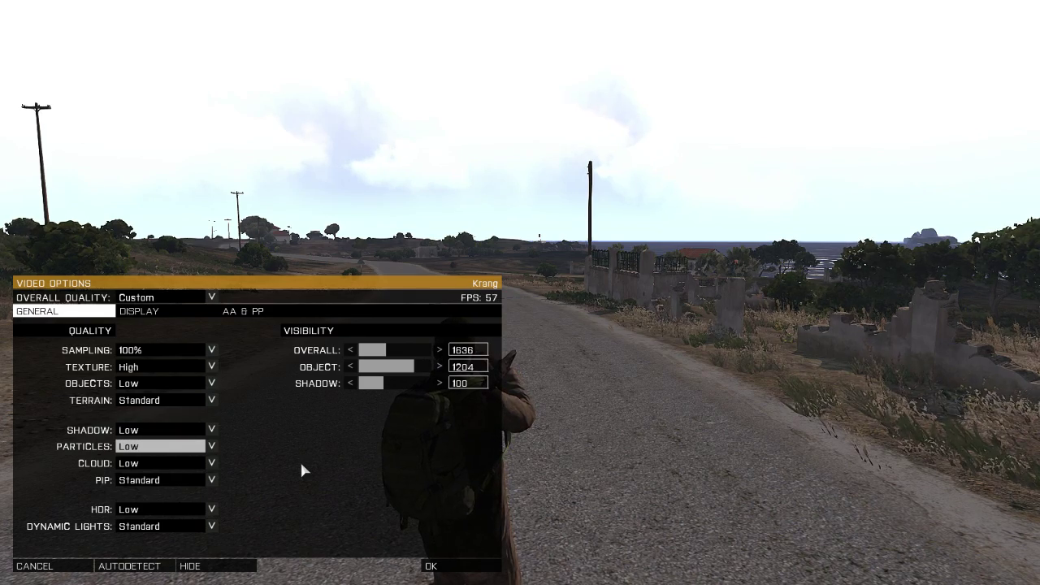
{"action": "left_click", "coordinate": [187, 446]}
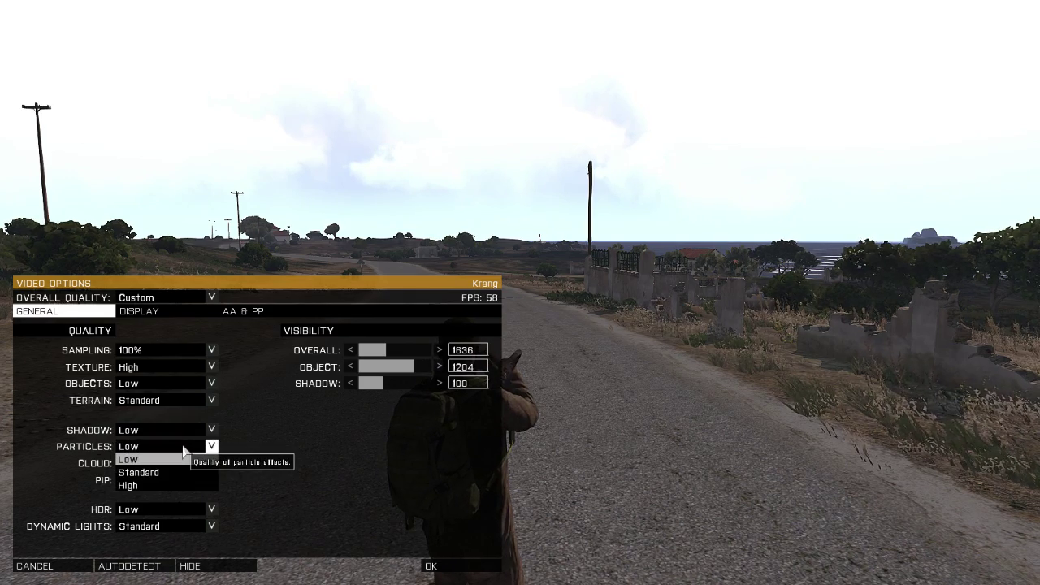
{"action": "left_click", "coordinate": [183, 459]}
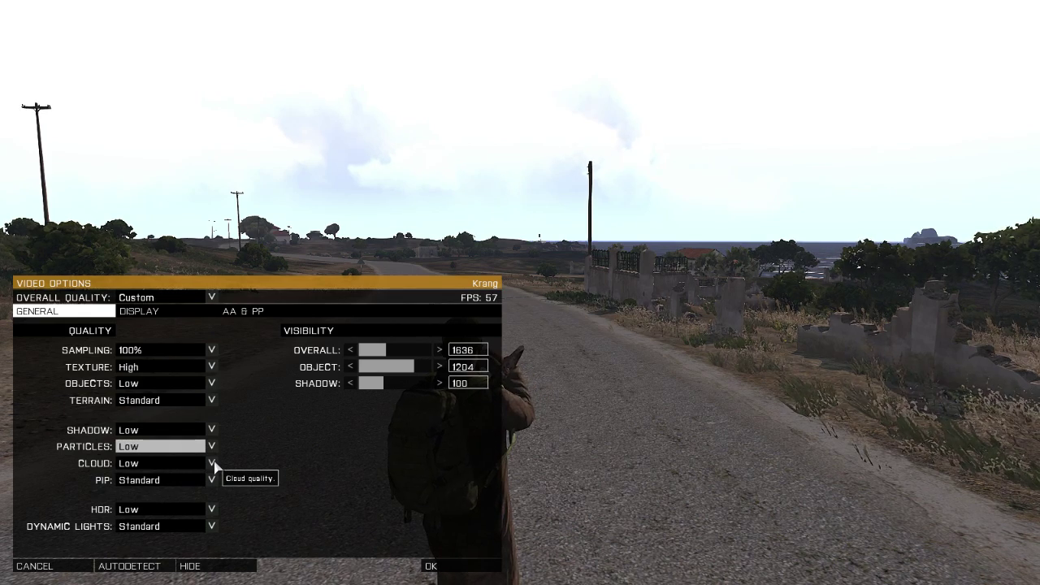
Step: Try the Standard, Very High and Ultra cloud quality levels, returning the setting to Low
{"action": "left_click", "coordinate": [213, 464]}
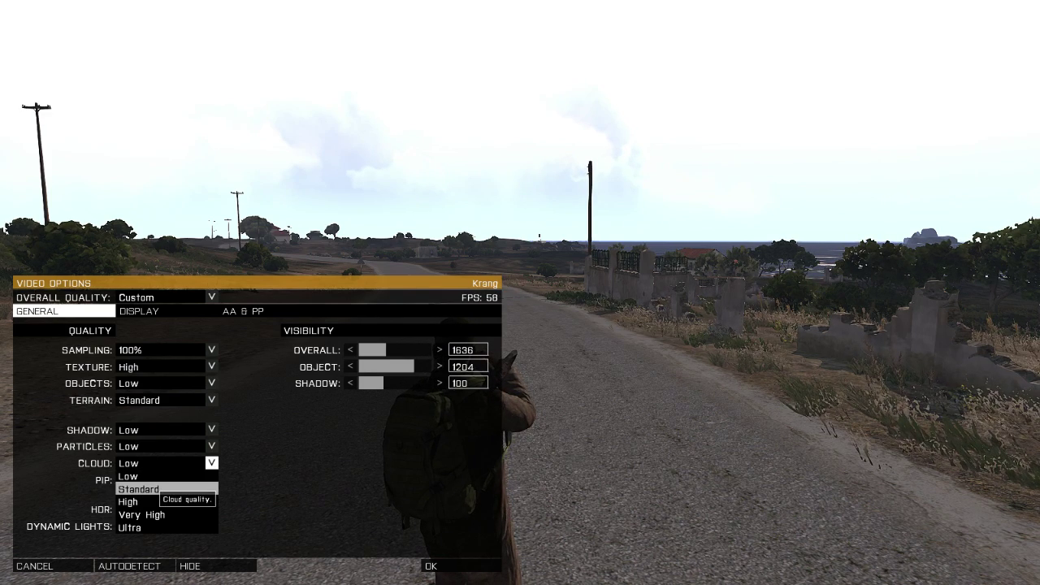
{"action": "left_click", "coordinate": [154, 489]}
{"action": "left_click", "coordinate": [176, 464]}
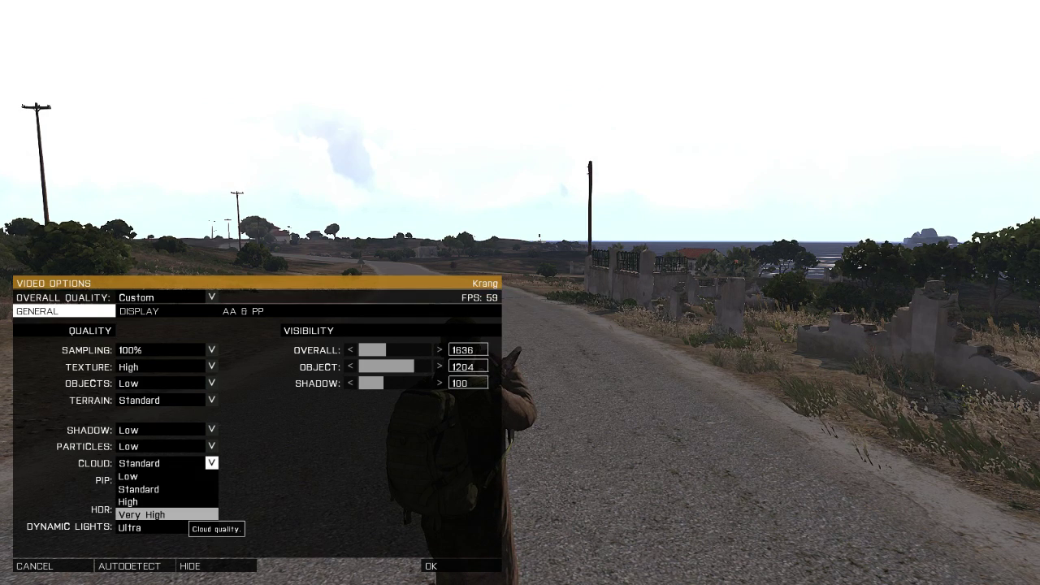
{"action": "left_click", "coordinate": [167, 515]}
{"action": "left_click", "coordinate": [210, 463]}
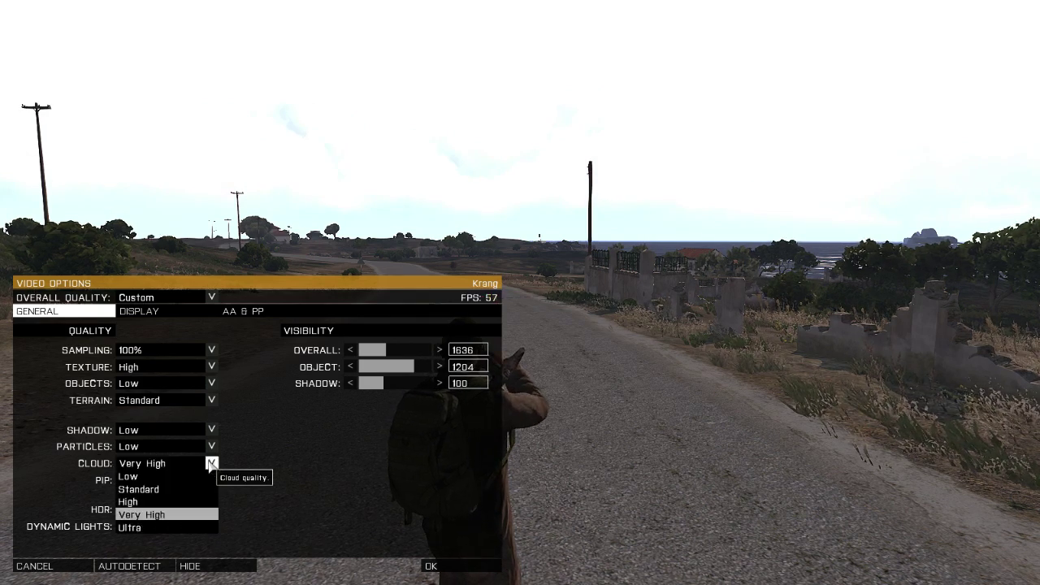
{"action": "left_click", "coordinate": [166, 527]}
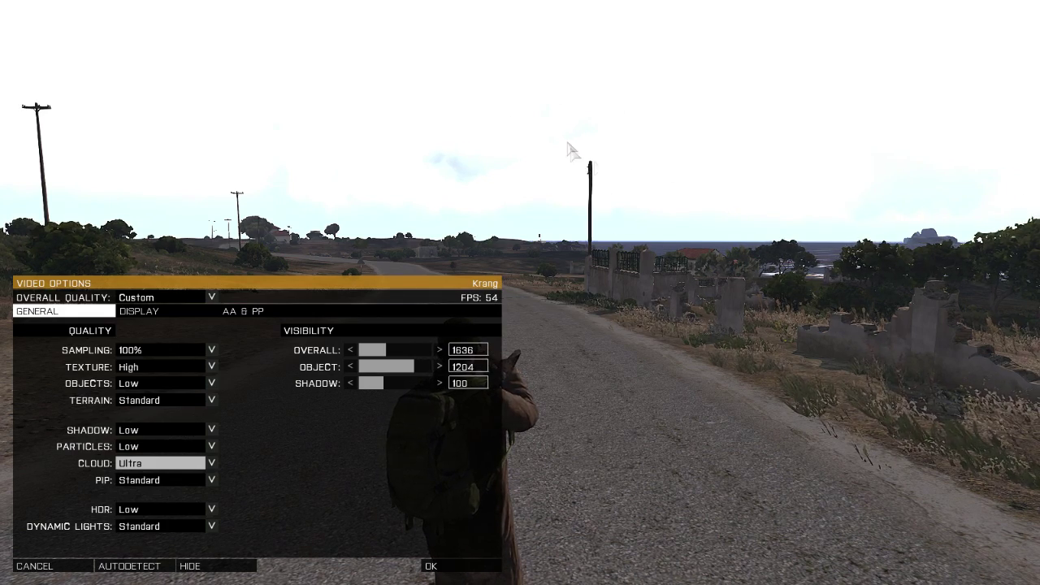
{"action": "left_click", "coordinate": [173, 464]}
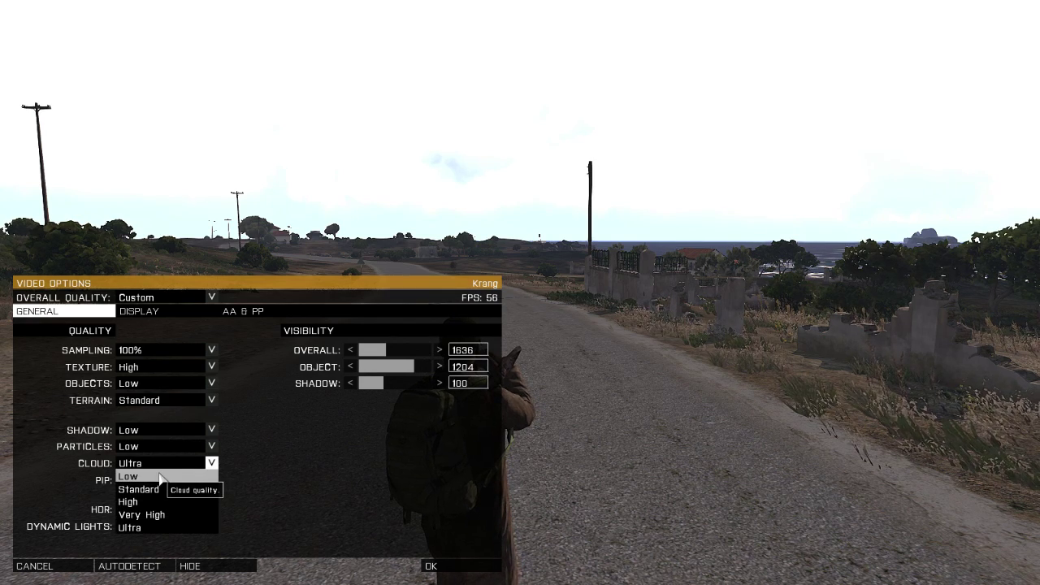
{"action": "left_click", "coordinate": [163, 476]}
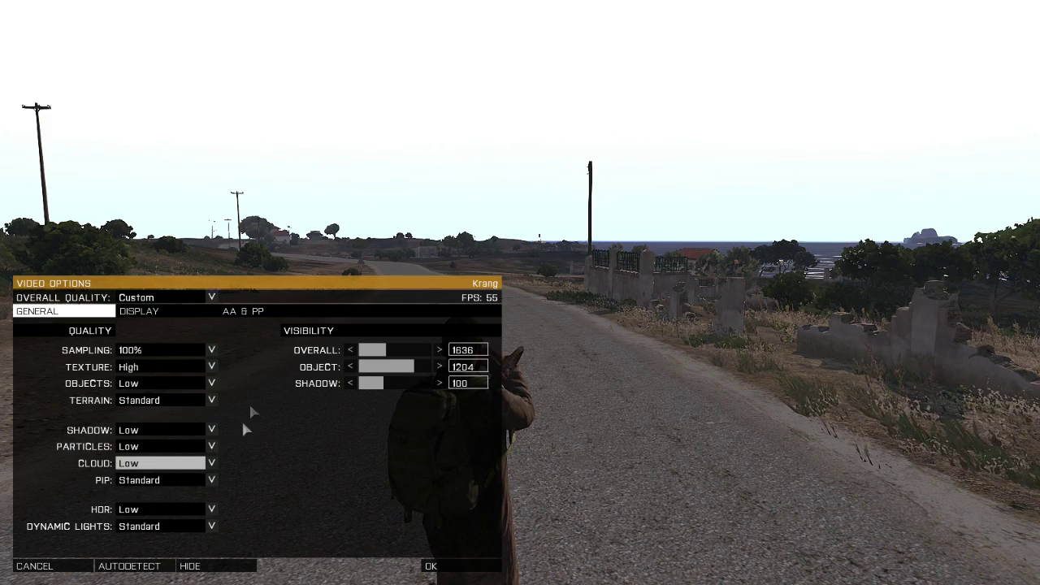
{"action": "left_click", "coordinate": [213, 463]}
{"action": "left_click", "coordinate": [212, 463]}
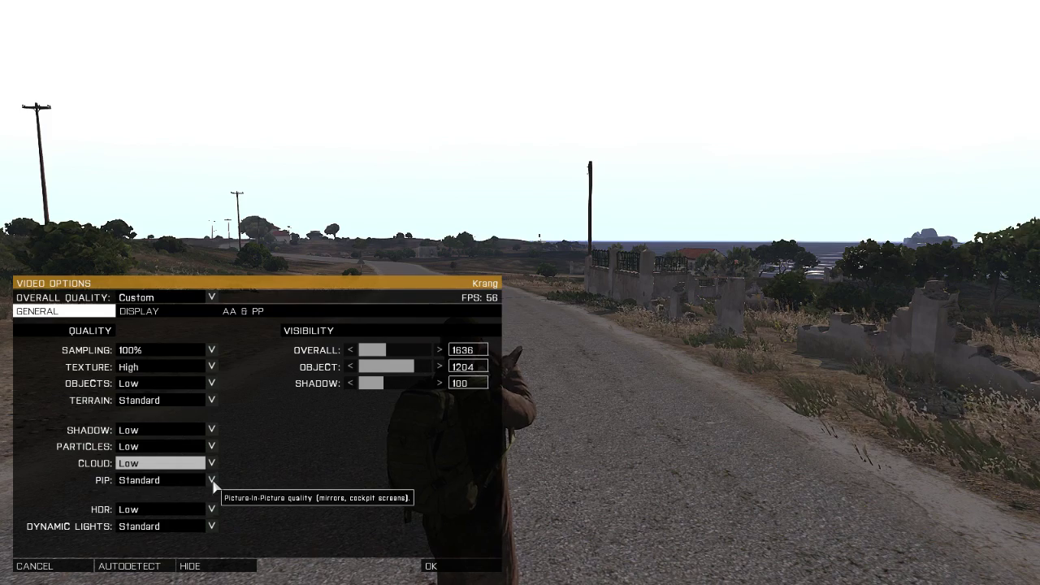
Step: Examine the available picture-in-picture quality levels for mirrors and cockpit screens
{"action": "left_click", "coordinate": [213, 481]}
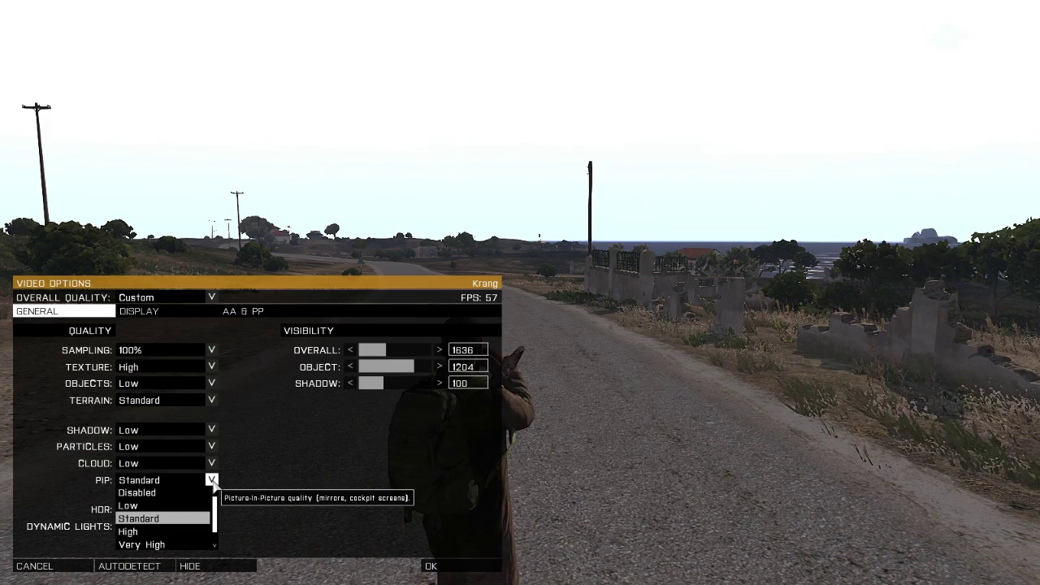
{"action": "left_click", "coordinate": [212, 481]}
{"action": "left_click", "coordinate": [212, 481]}
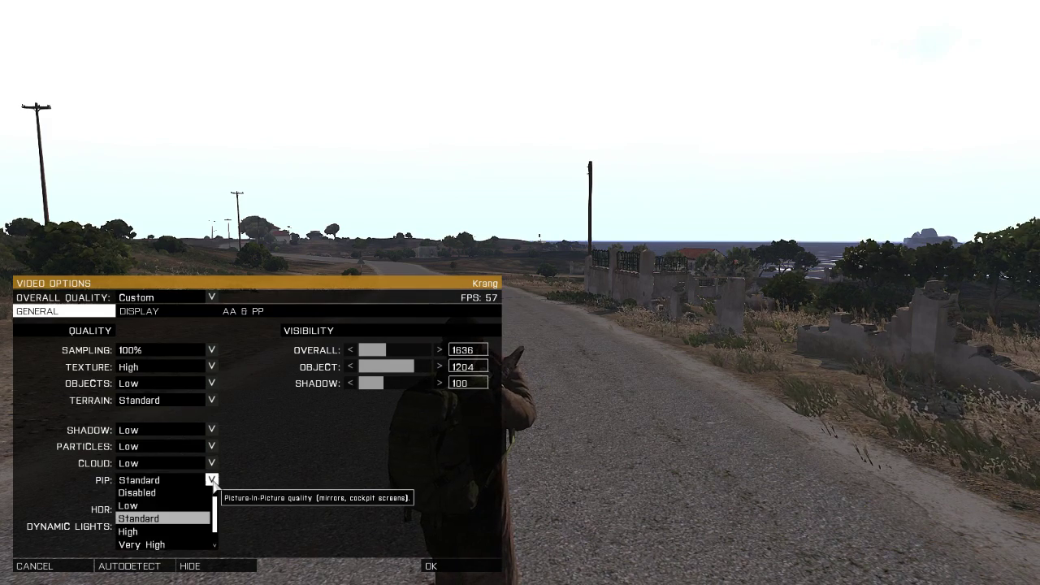
{"action": "left_click", "coordinate": [212, 481]}
{"action": "left_click", "coordinate": [213, 481]}
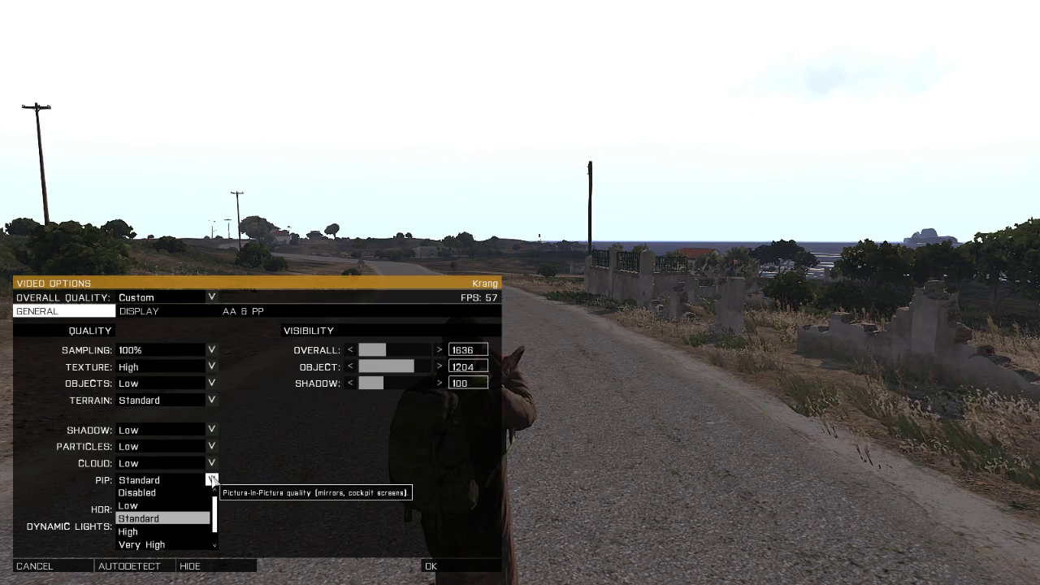
{"action": "left_click", "coordinate": [212, 480]}
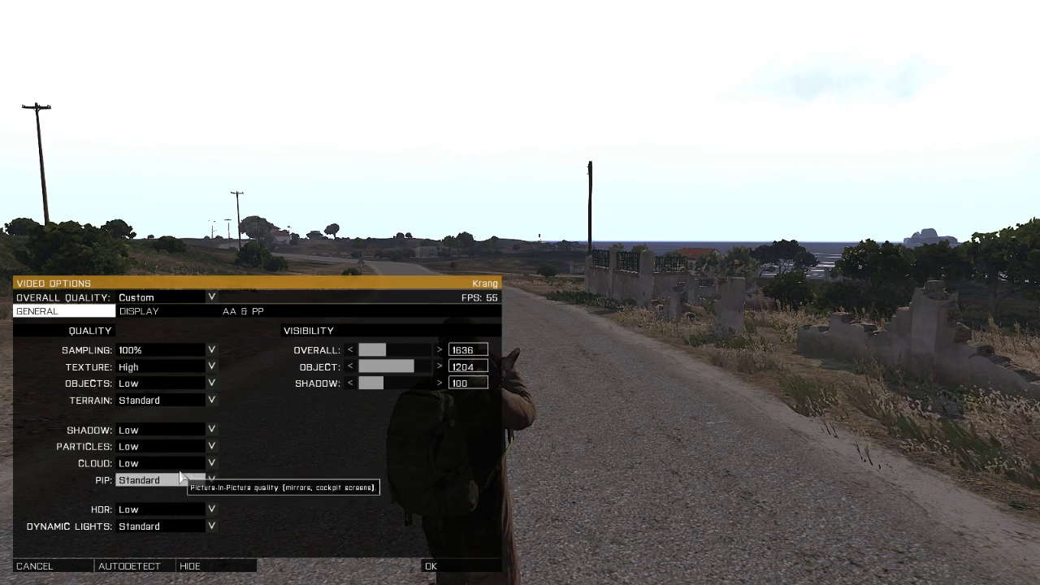
{"action": "left_click", "coordinate": [212, 480]}
{"action": "left_click", "coordinate": [212, 480]}
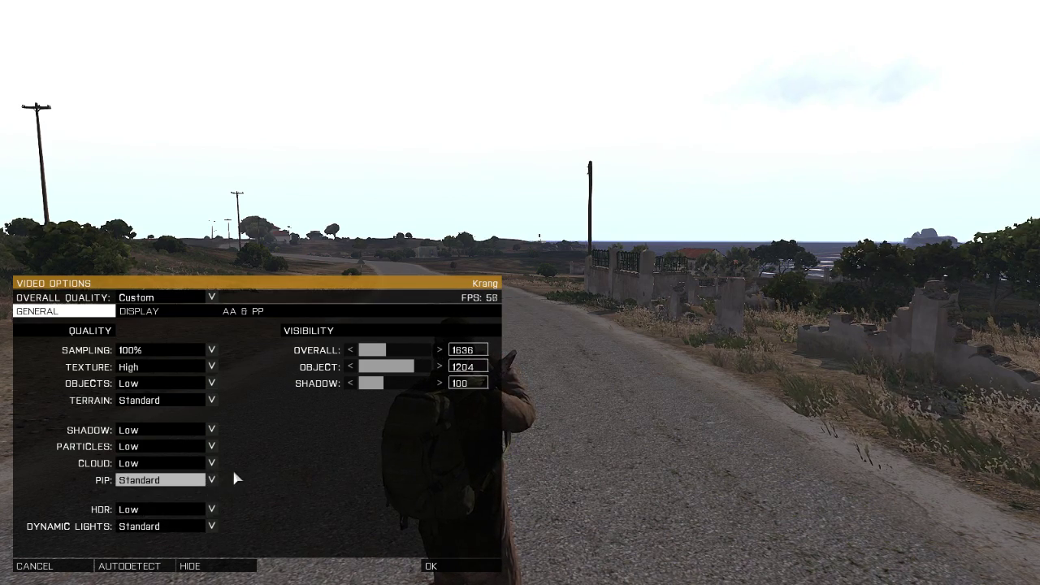
{"action": "left_click", "coordinate": [212, 480]}
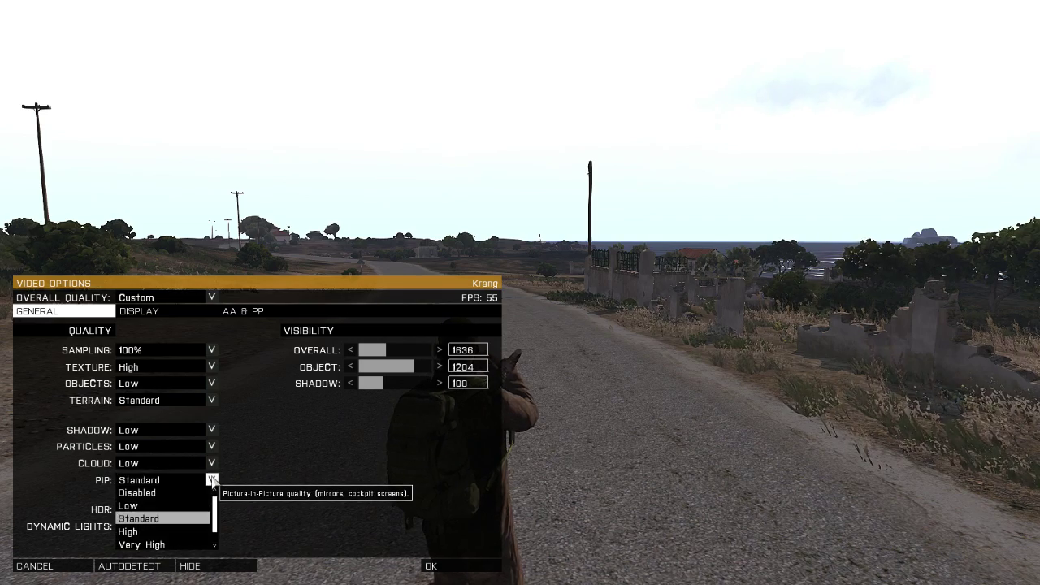
{"action": "left_click", "coordinate": [211, 480]}
{"action": "left_click", "coordinate": [212, 480]}
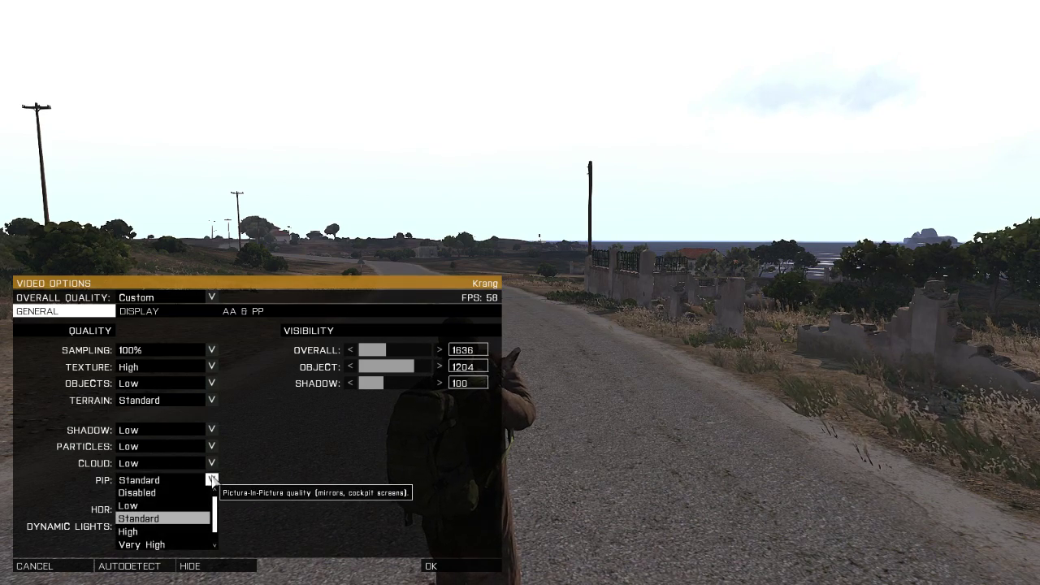
{"action": "left_click", "coordinate": [213, 480]}
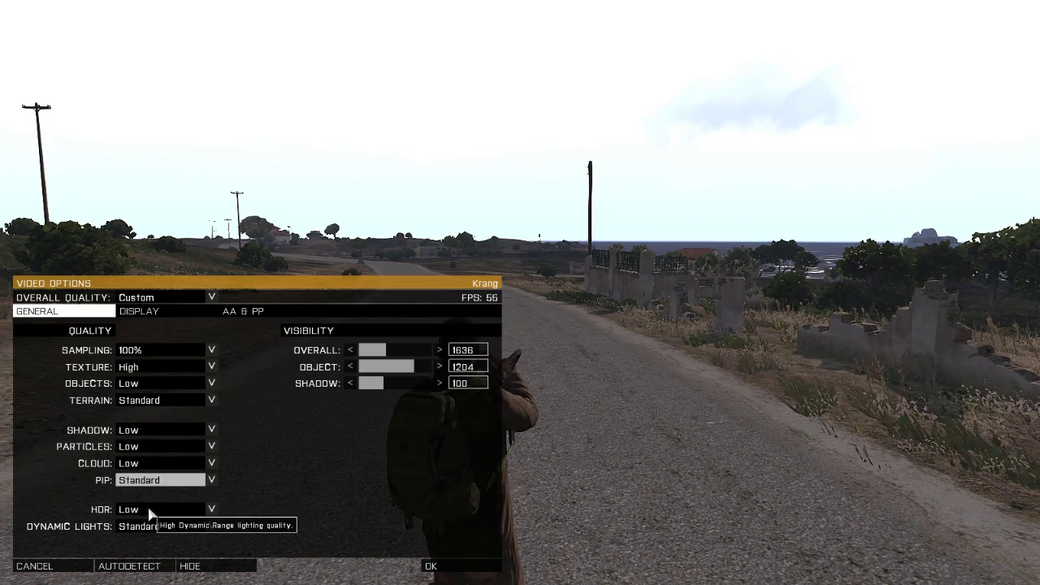
Step: Examine the available HDR lighting quality levels
{"action": "left_click", "coordinate": [205, 510]}
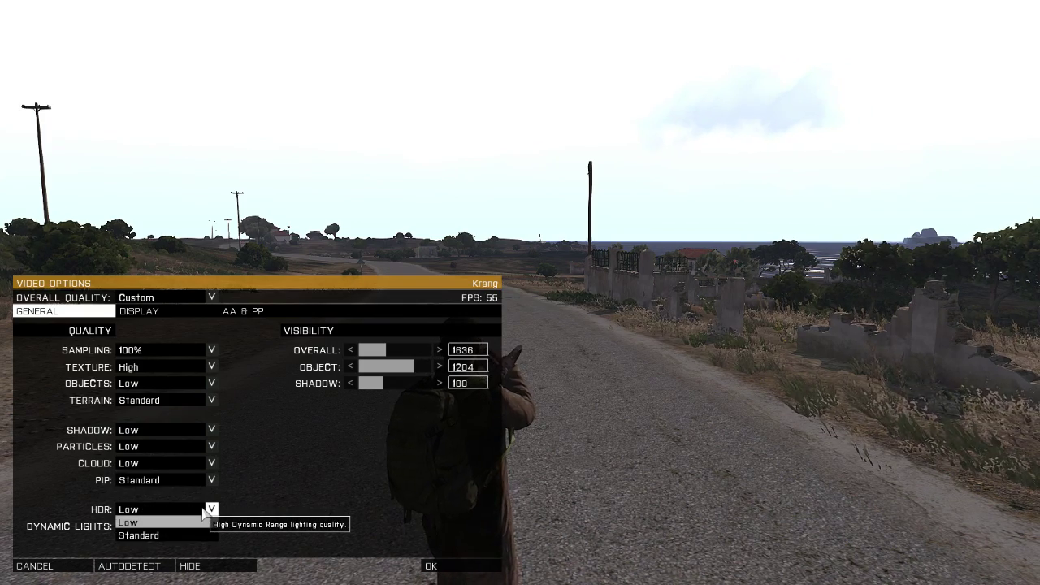
{"action": "left_click", "coordinate": [199, 510]}
{"action": "left_click", "coordinate": [192, 510]}
{"action": "left_click", "coordinate": [192, 509]}
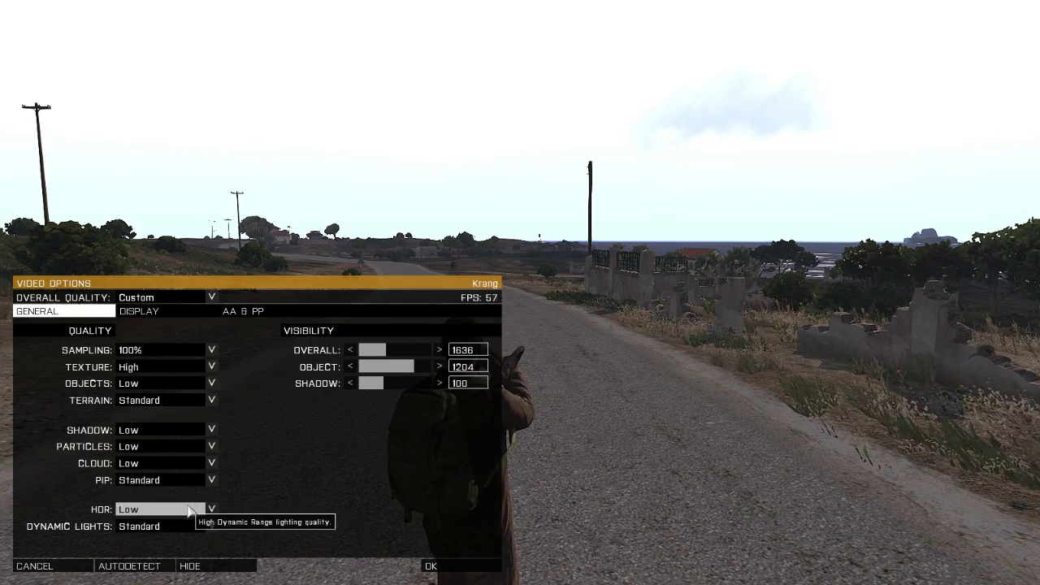
{"action": "left_click", "coordinate": [211, 509]}
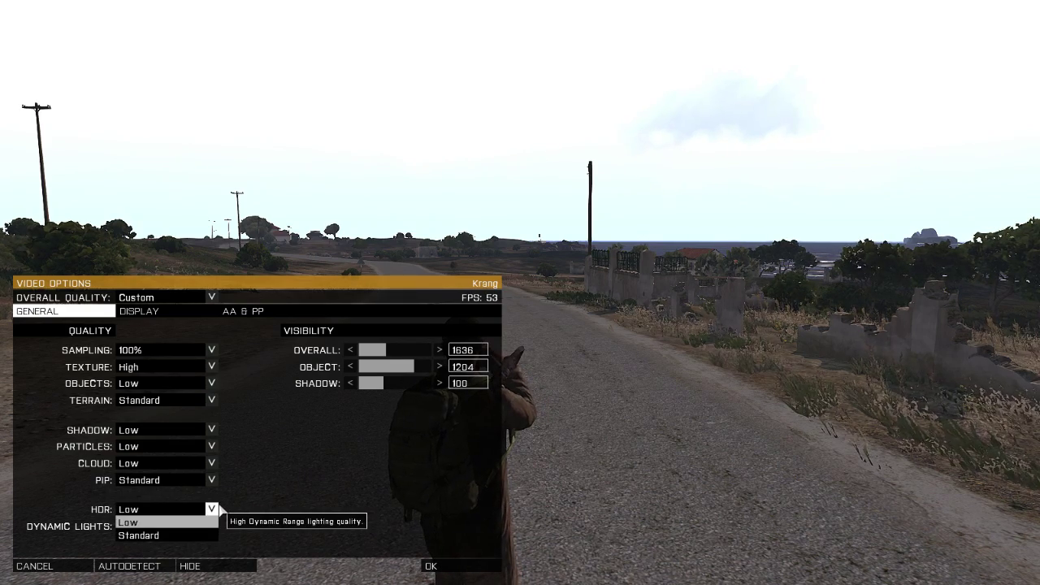
{"action": "left_click", "coordinate": [213, 508]}
{"action": "left_click", "coordinate": [214, 509]}
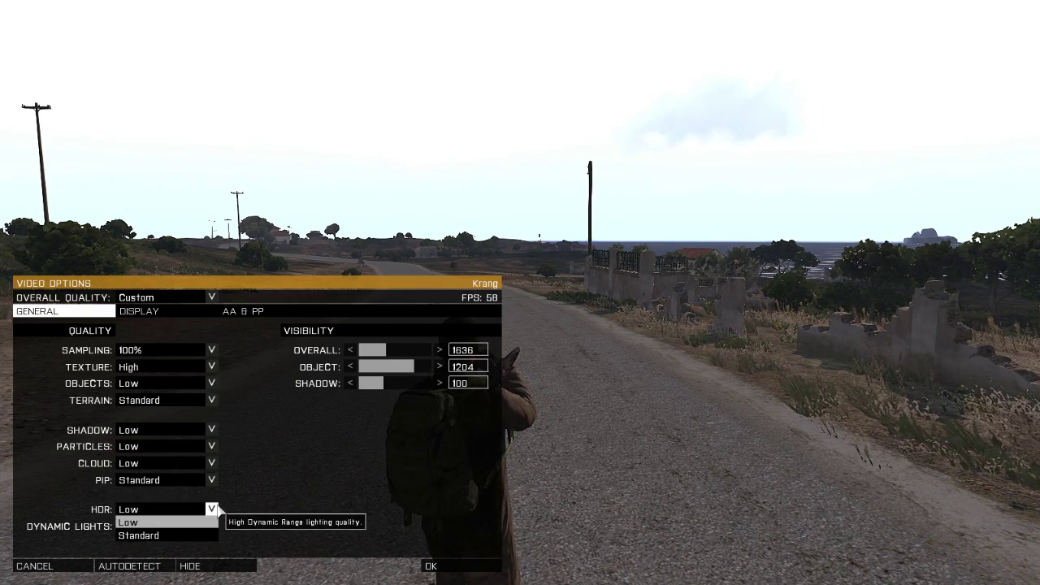
{"action": "left_click", "coordinate": [215, 507]}
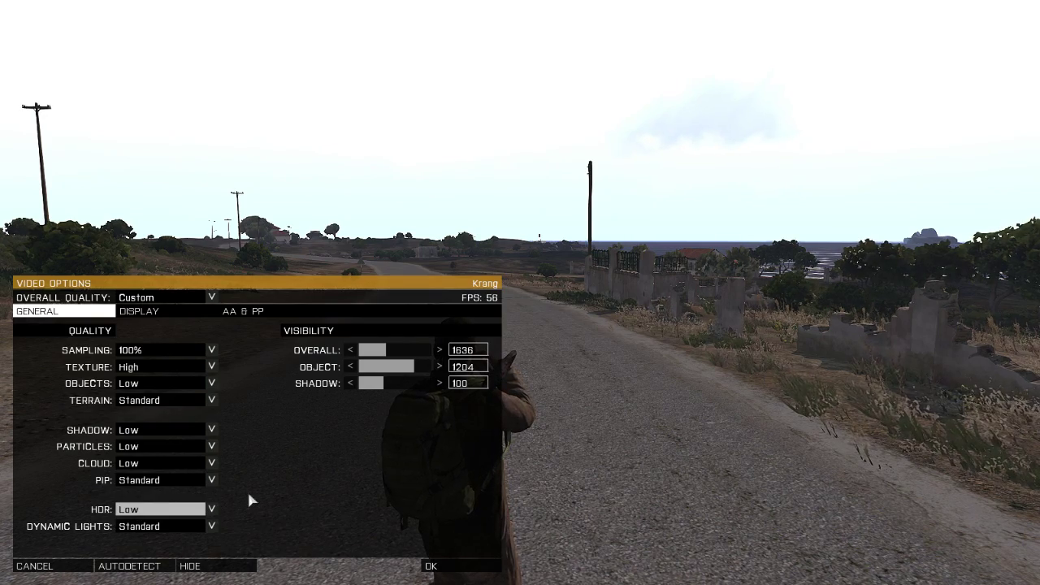
Step: Set the dynamic lights quality to Low and select the object visibility distance
{"action": "left_click", "coordinate": [163, 528]}
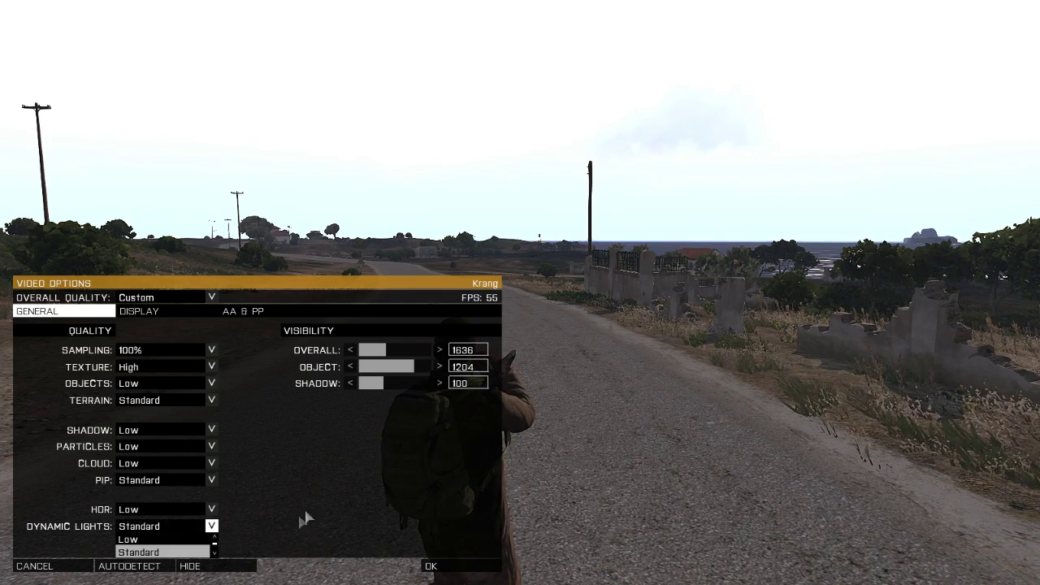
{"action": "left_click", "coordinate": [212, 525]}
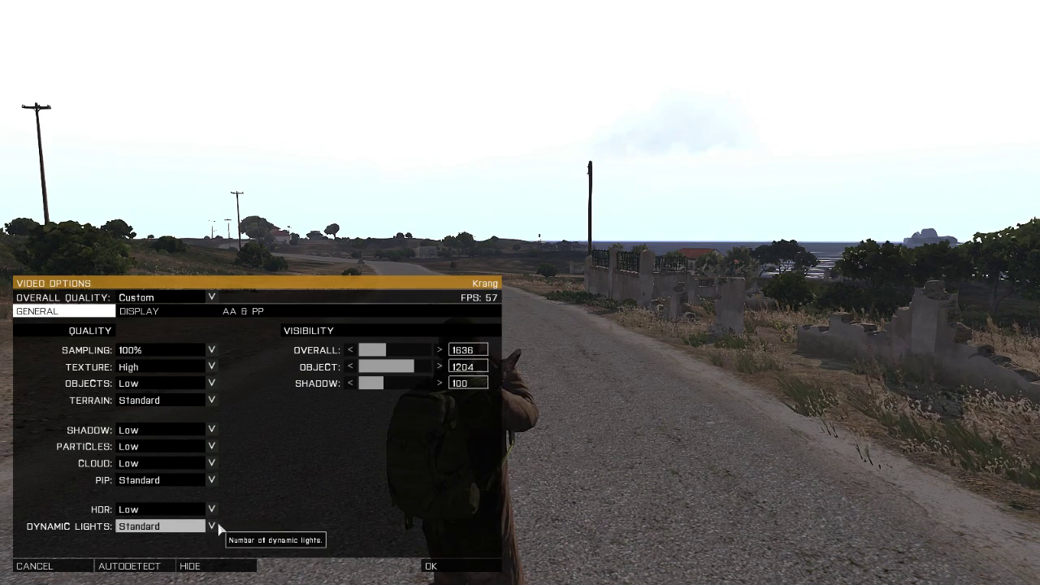
{"action": "left_click", "coordinate": [213, 527]}
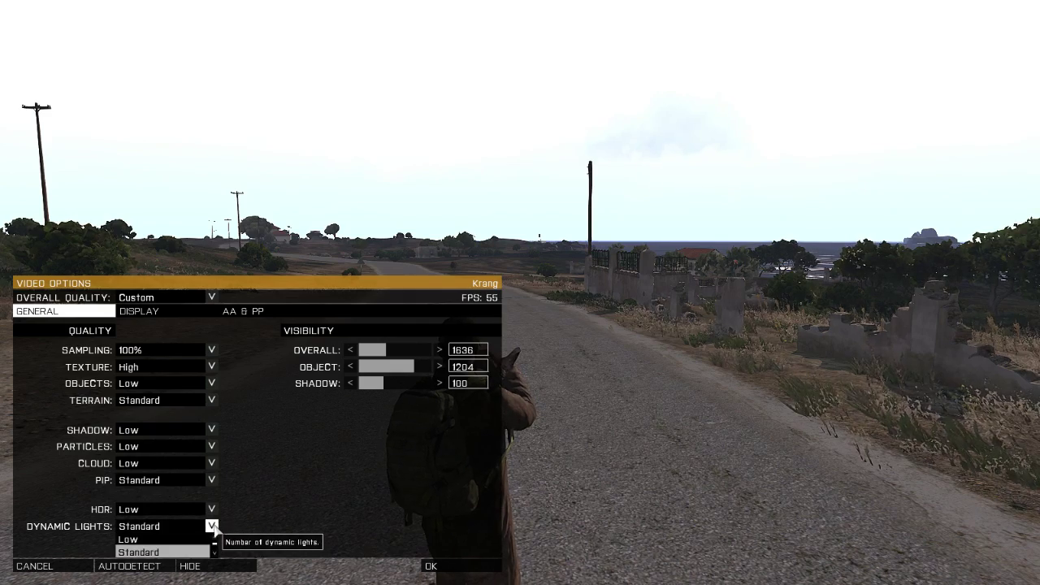
{"action": "left_click", "coordinate": [193, 540]}
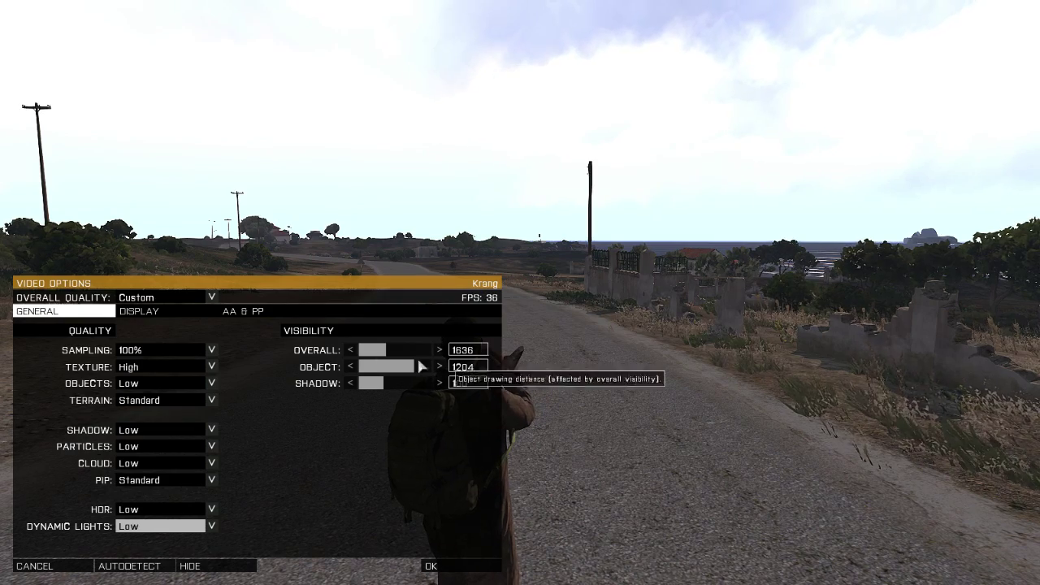
{"action": "left_click", "coordinate": [362, 367]}
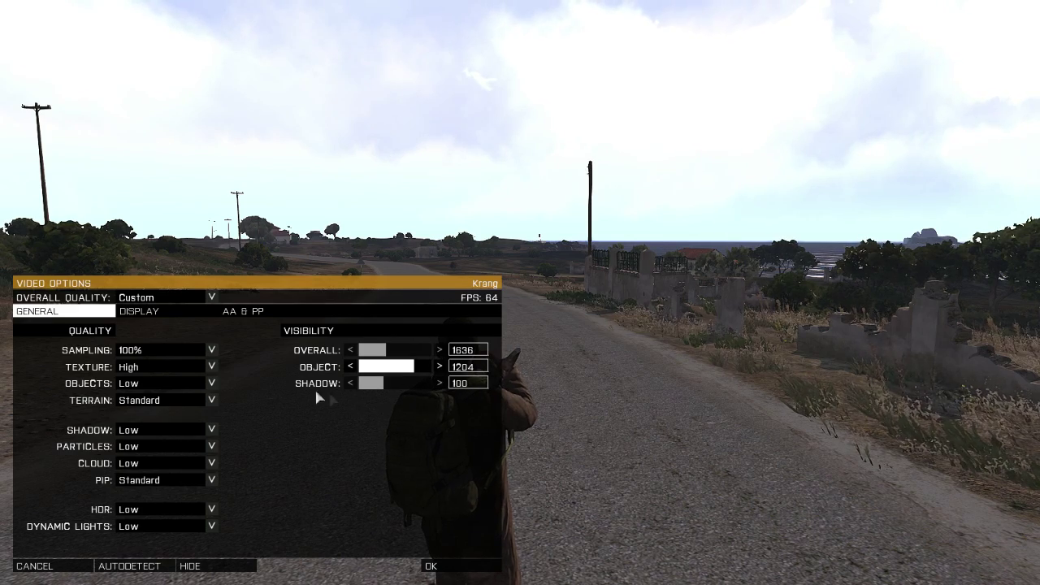
Step: Try the Fullscreen Window display mode with the Small interface size, returning the display to Window mode with the Small interface
{"action": "left_click", "coordinate": [167, 311]}
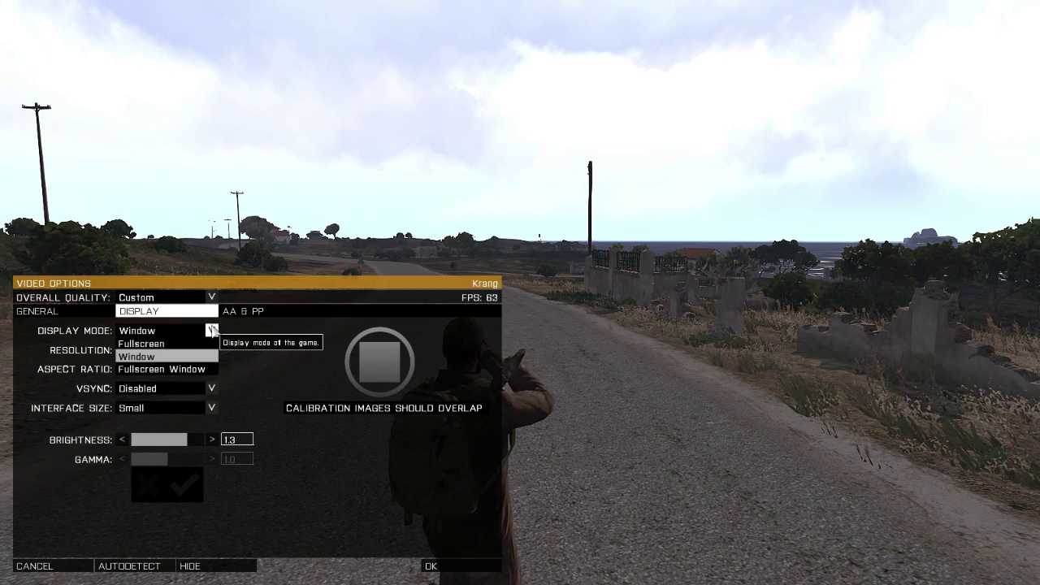
{"action": "left_click", "coordinate": [212, 330]}
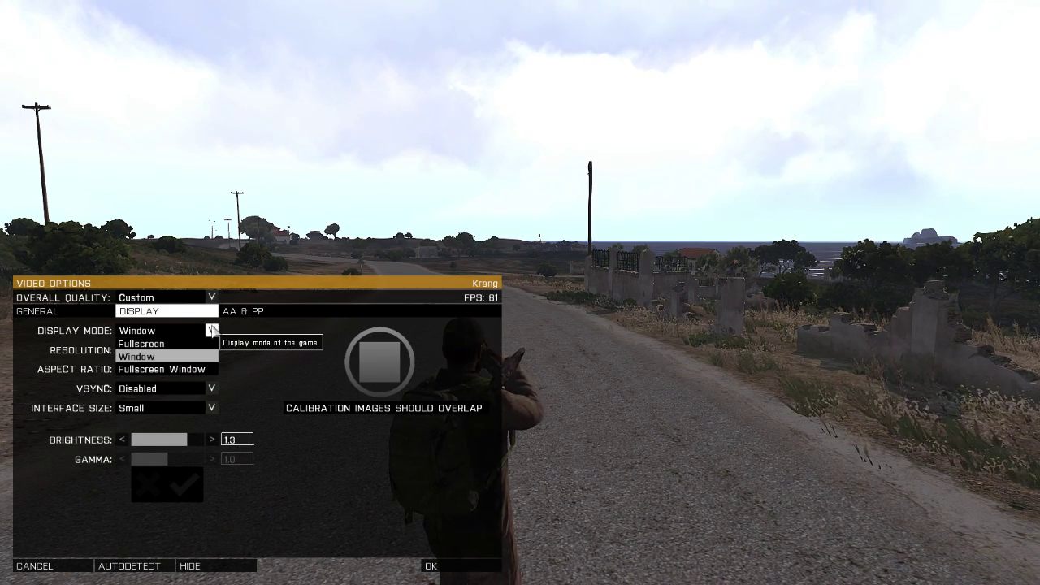
{"action": "left_click", "coordinate": [186, 370]}
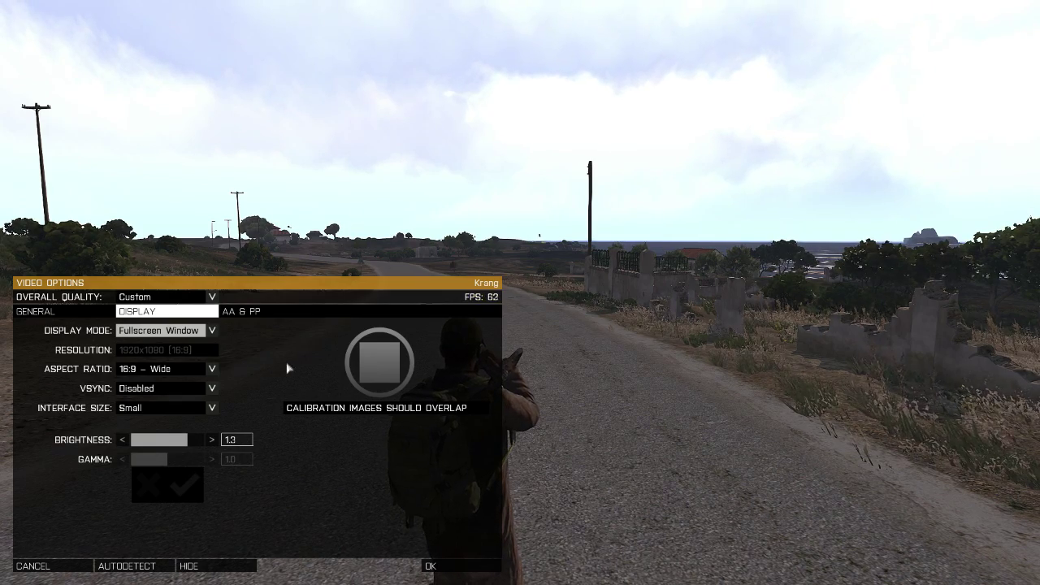
{"action": "left_click", "coordinate": [211, 408]}
{"action": "left_click", "coordinate": [159, 433]}
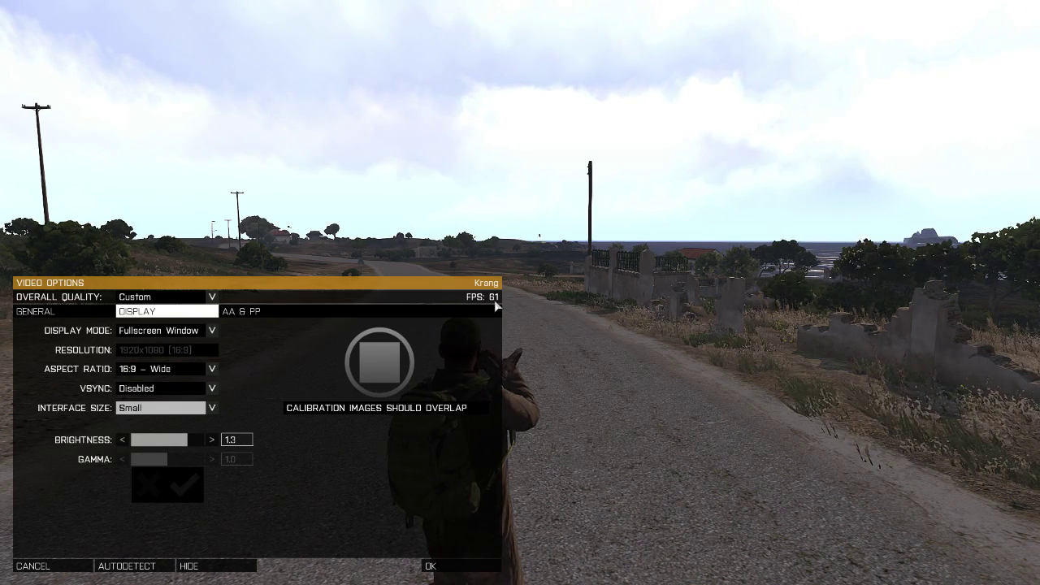
{"action": "left_click", "coordinate": [211, 331]}
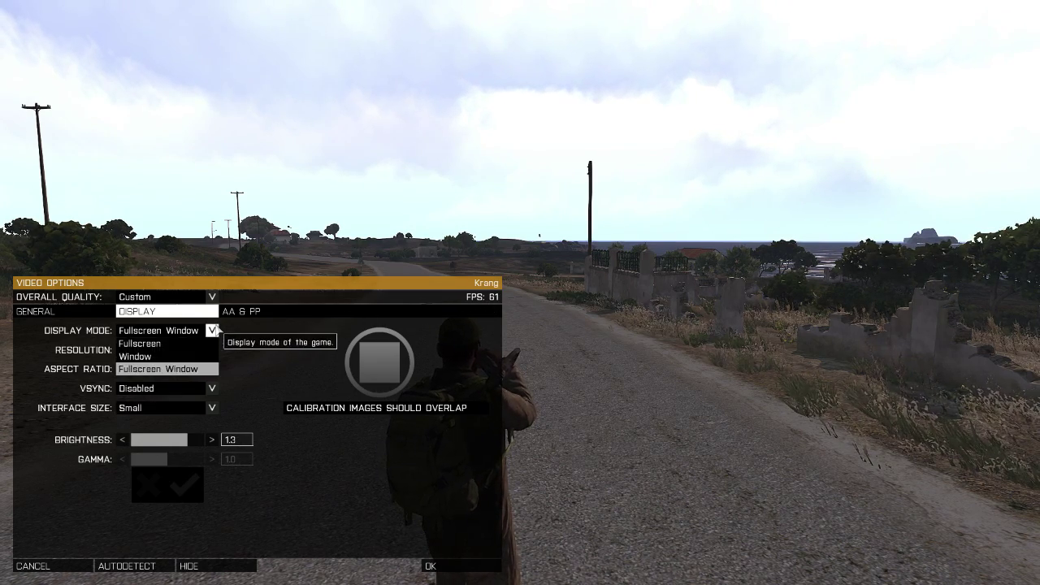
{"action": "left_click", "coordinate": [175, 354]}
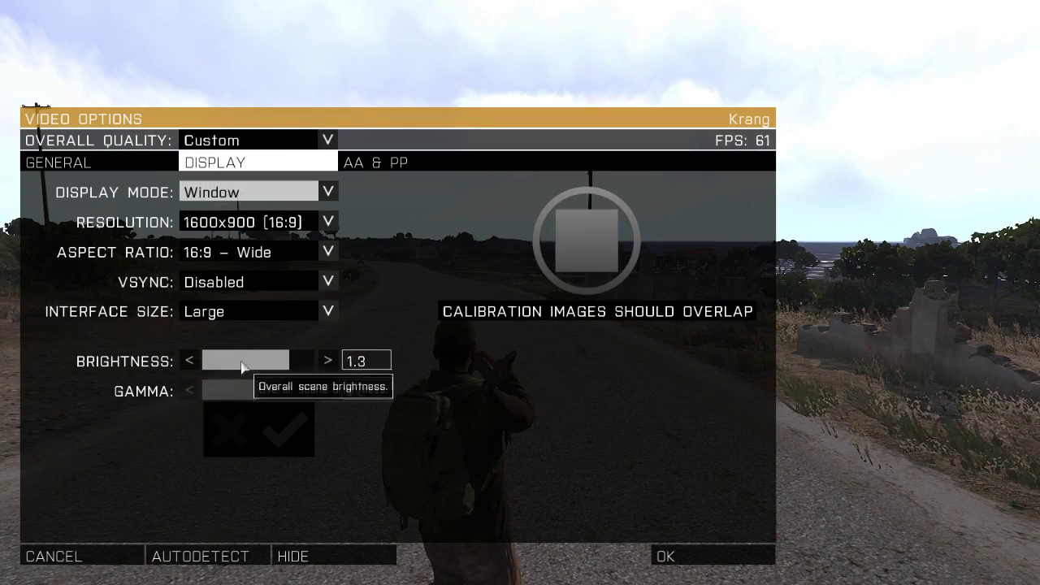
{"action": "left_click", "coordinate": [252, 311]}
{"action": "left_click", "coordinate": [209, 350]}
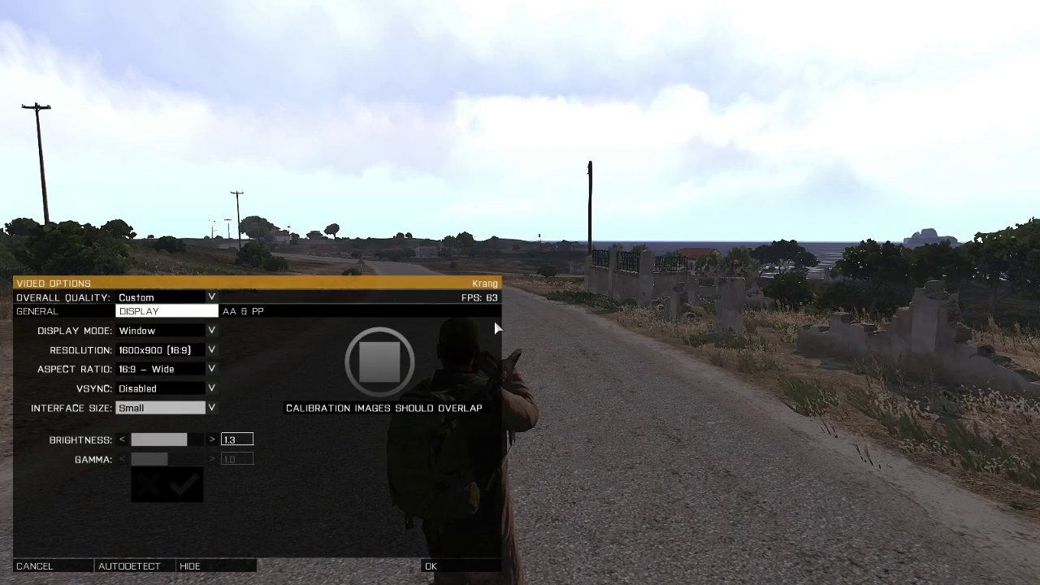
Step: Try the Fullscreen display mode with the Small interface size, returning the display to Window mode with the Small interface
{"action": "left_click", "coordinate": [213, 330]}
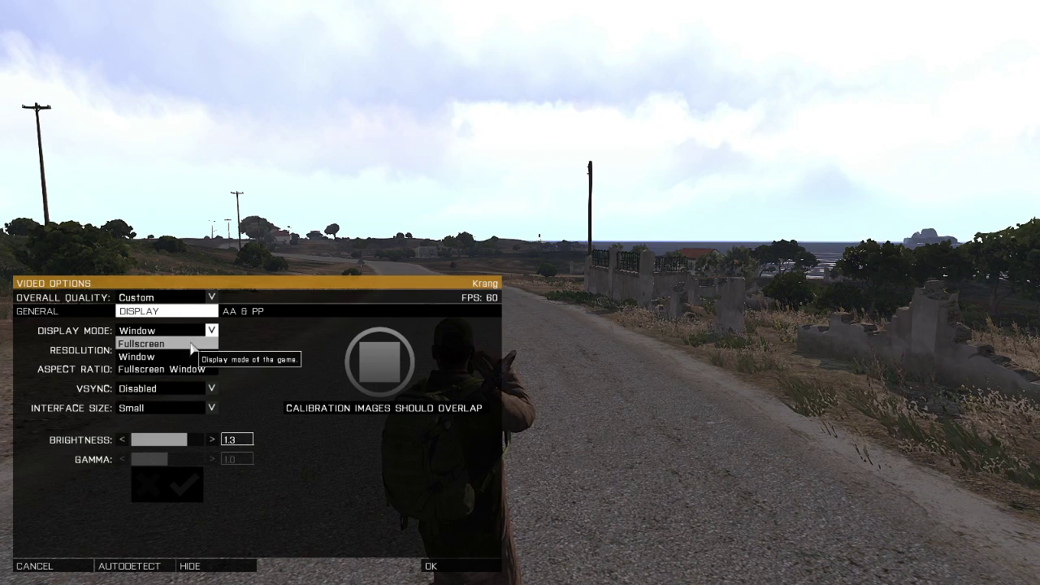
{"action": "left_click", "coordinate": [167, 344]}
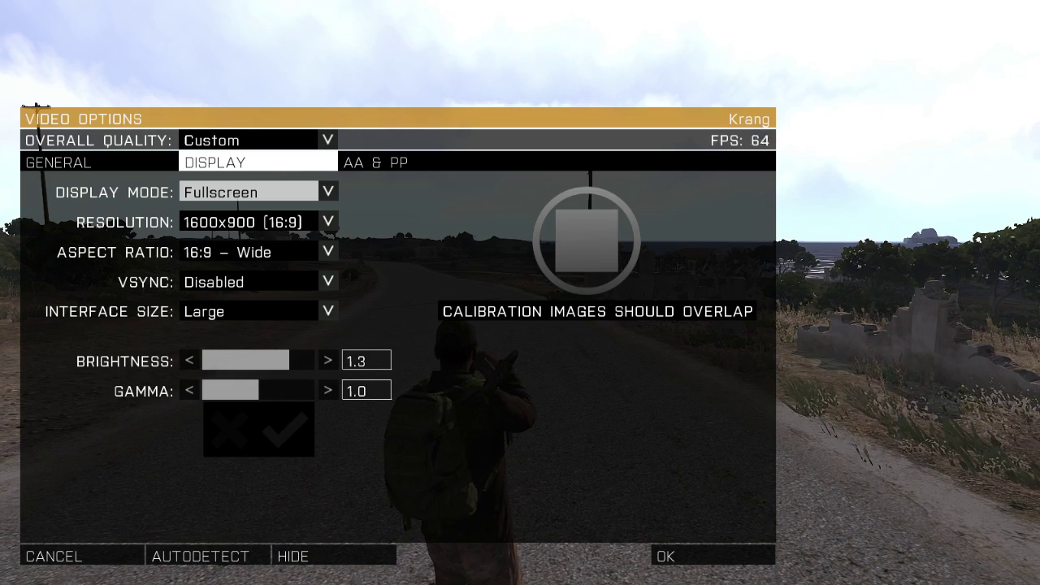
{"action": "left_click", "coordinate": [263, 315]}
{"action": "left_click", "coordinate": [232, 351]}
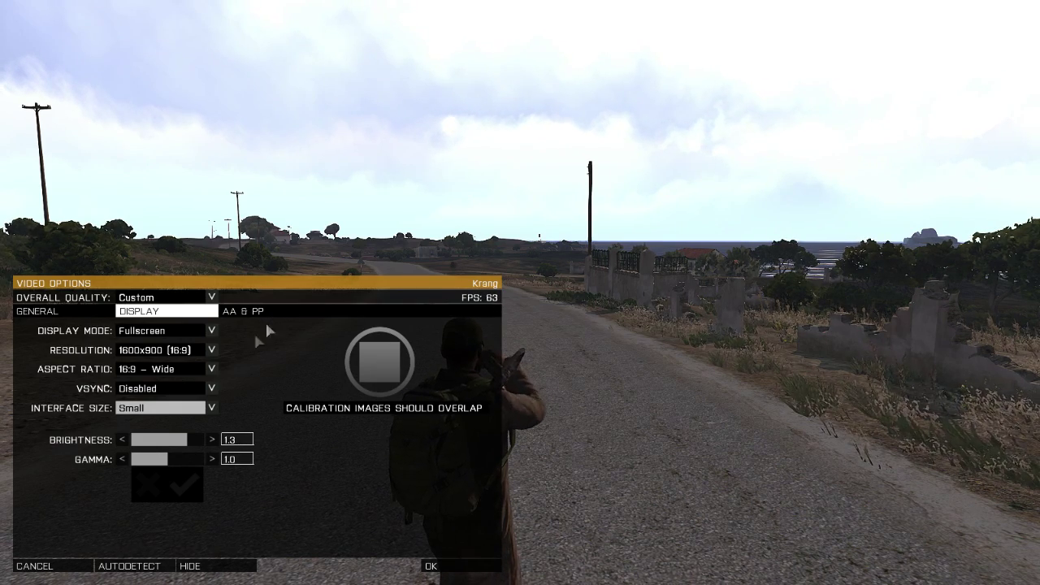
{"action": "left_click", "coordinate": [211, 330]}
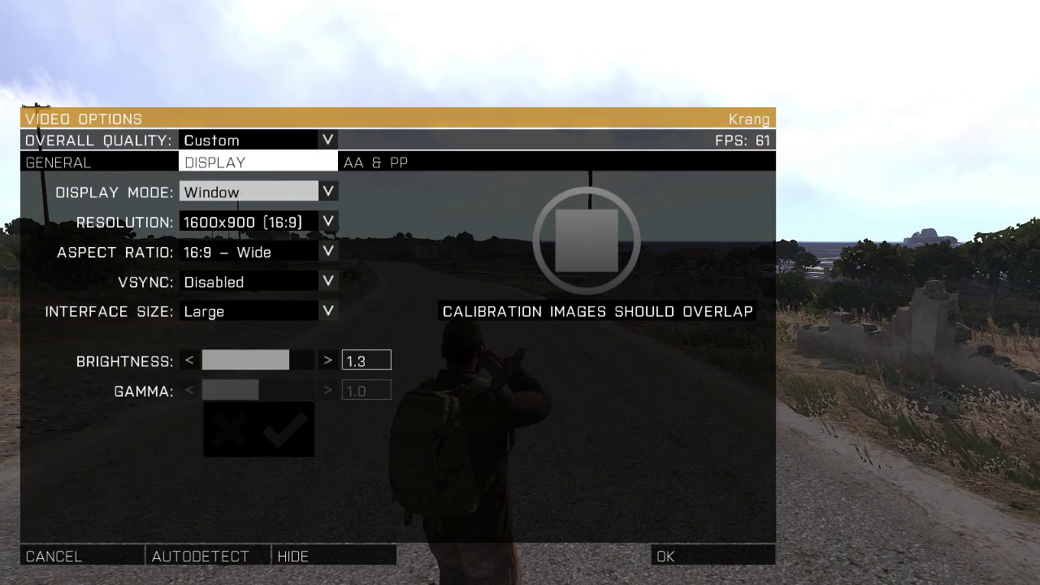
{"action": "left_click", "coordinate": [205, 315]}
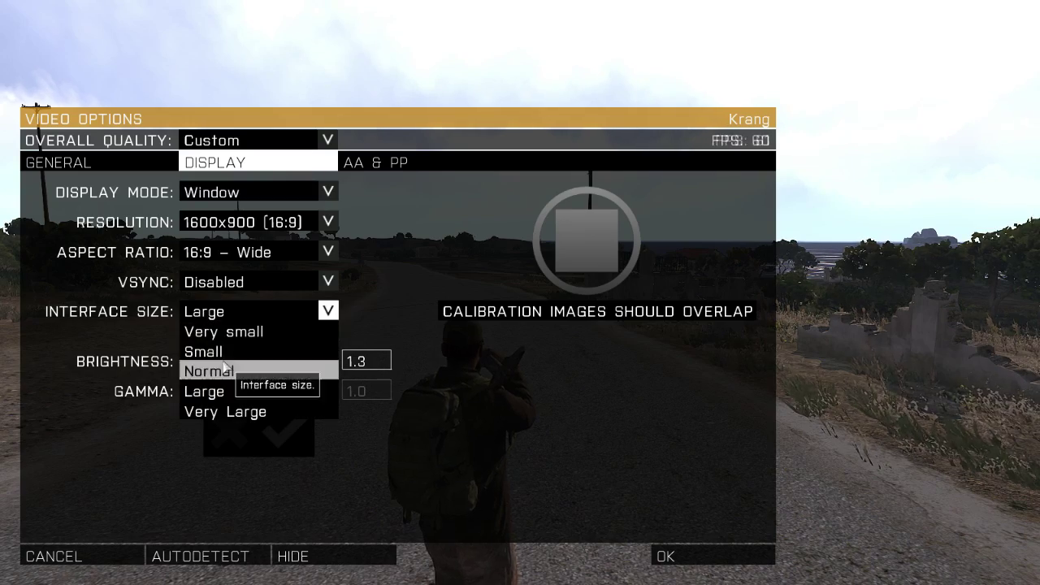
{"action": "left_click", "coordinate": [205, 353]}
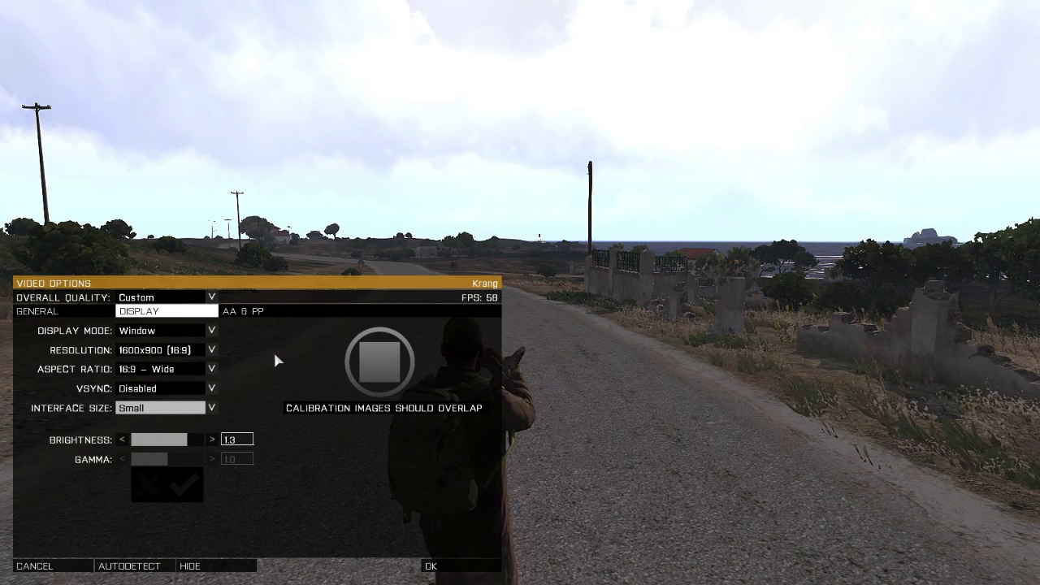
Step: Try the 16:10 - Wide aspect ratio twice, returning to 16:9 - Wide each time, and review the other available ratios
{"action": "left_click", "coordinate": [212, 369]}
{"action": "left_click", "coordinate": [180, 408]}
{"action": "left_click", "coordinate": [236, 368]}
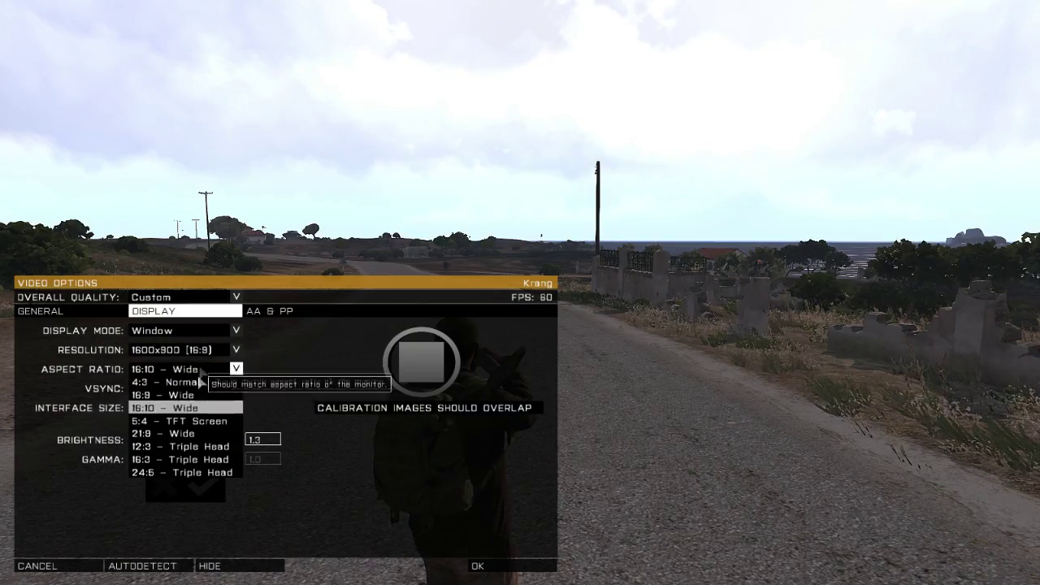
{"action": "left_click", "coordinate": [192, 396]}
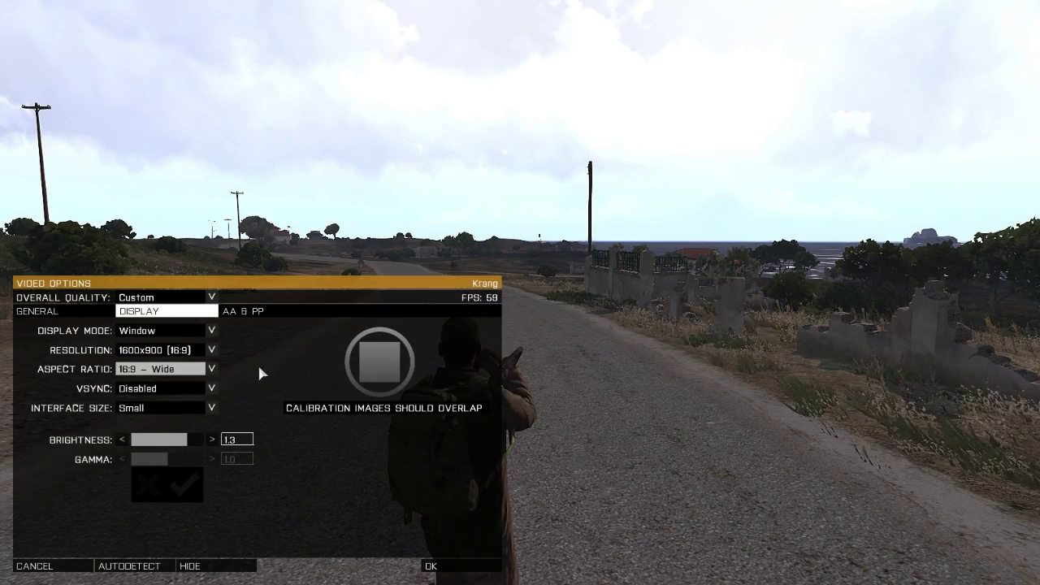
{"action": "left_click", "coordinate": [211, 369]}
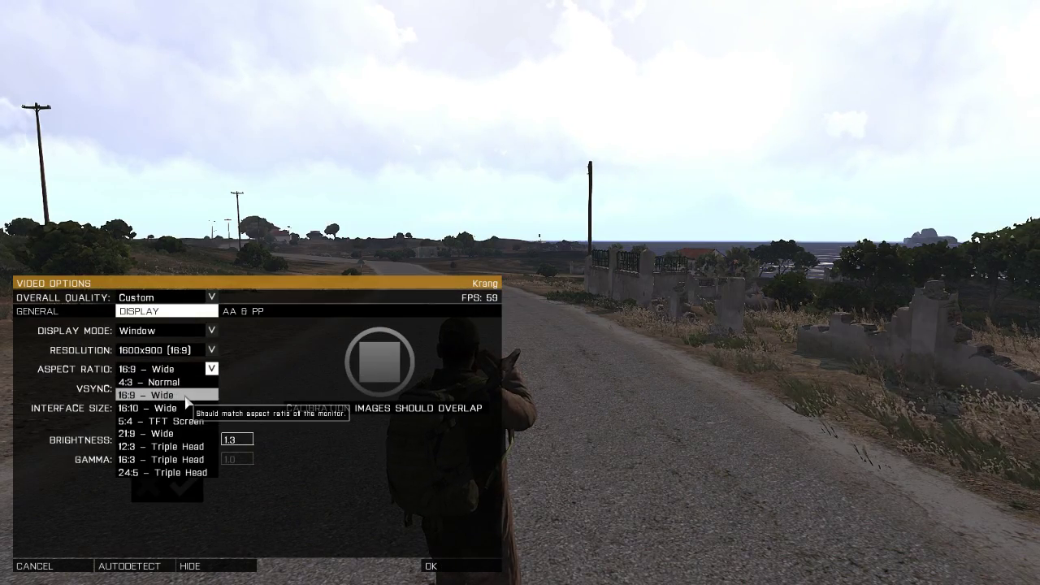
{"action": "left_click", "coordinate": [213, 370]}
{"action": "left_click", "coordinate": [213, 369]}
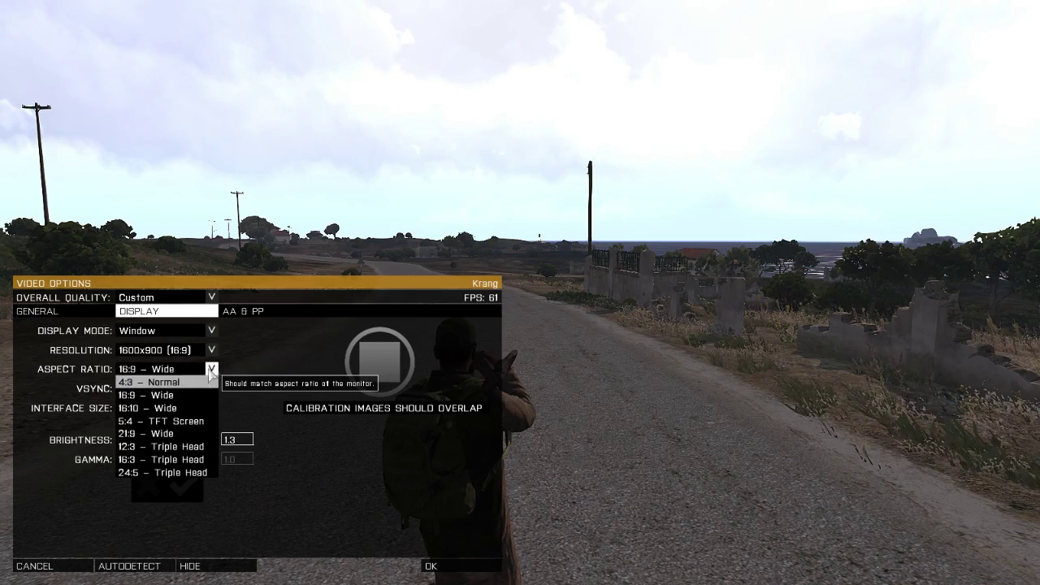
{"action": "left_click", "coordinate": [178, 407]}
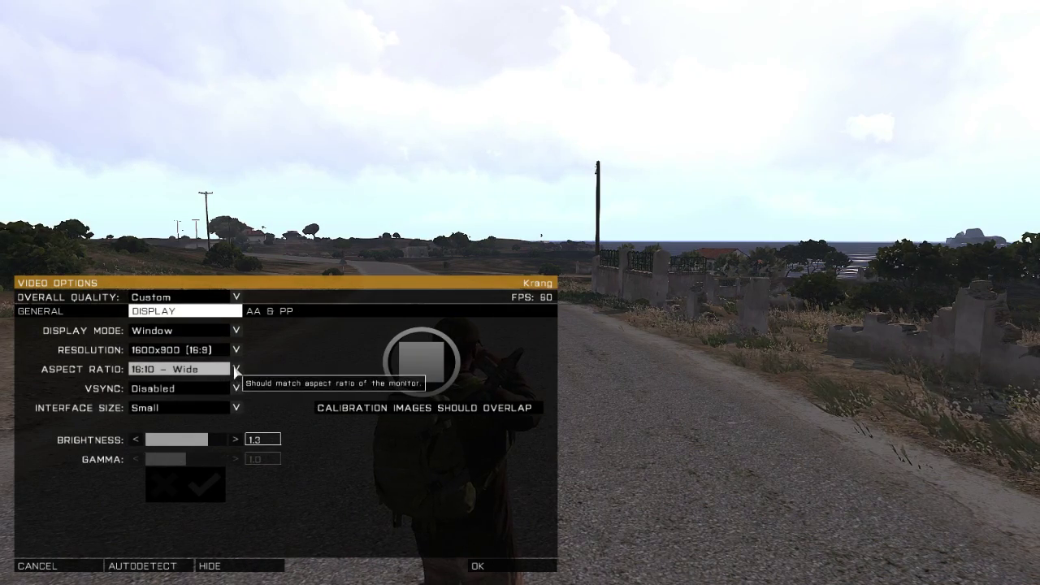
{"action": "left_click", "coordinate": [219, 370]}
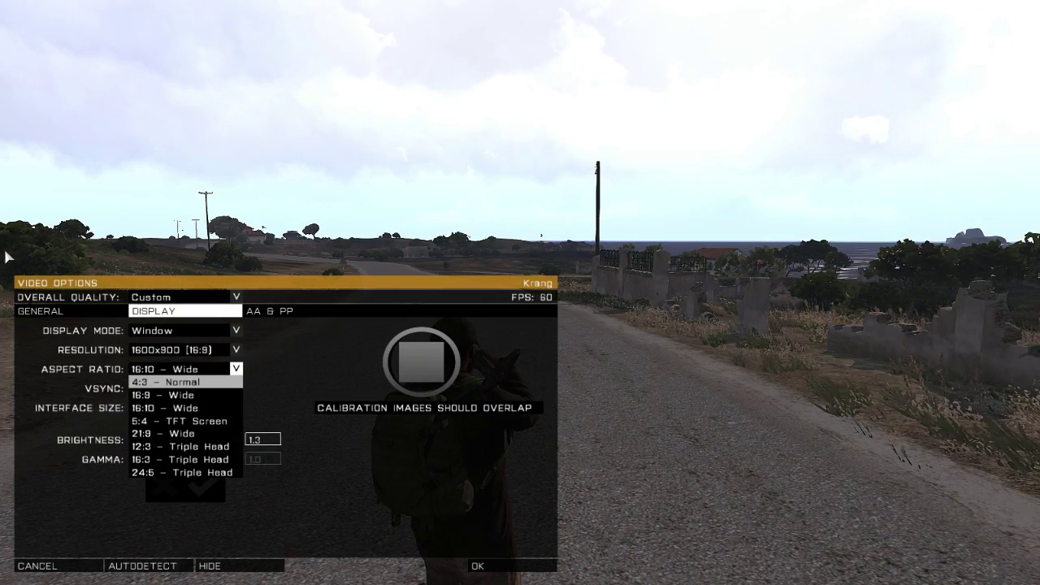
{"action": "left_click", "coordinate": [160, 394]}
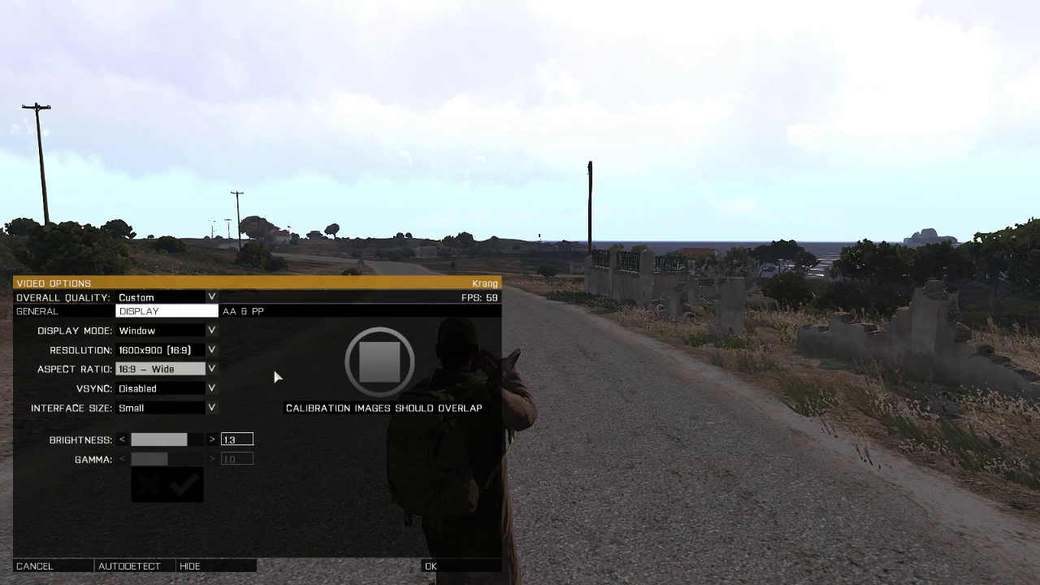
{"action": "left_click", "coordinate": [189, 370]}
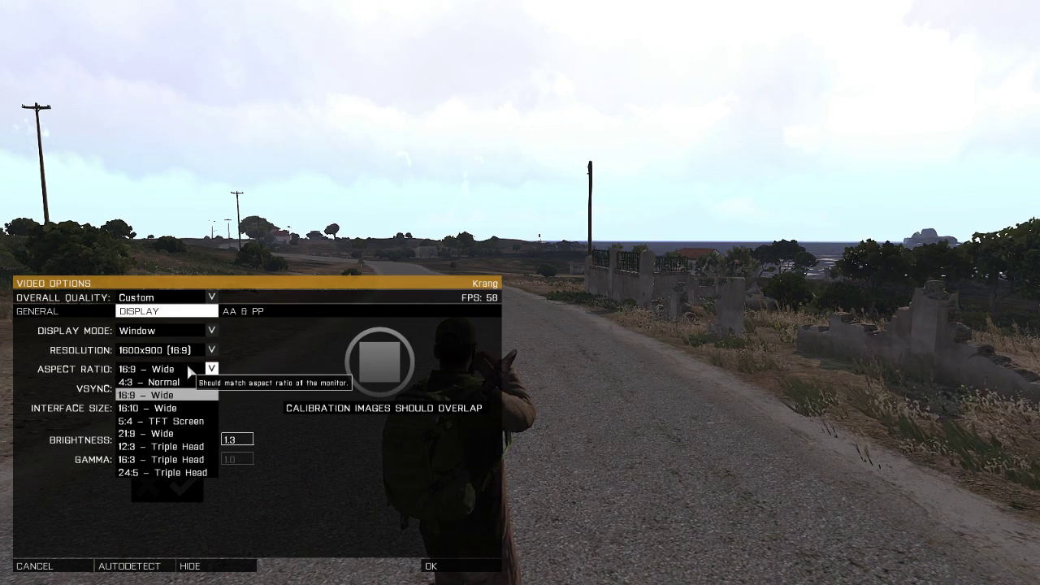
{"action": "left_click", "coordinate": [212, 370]}
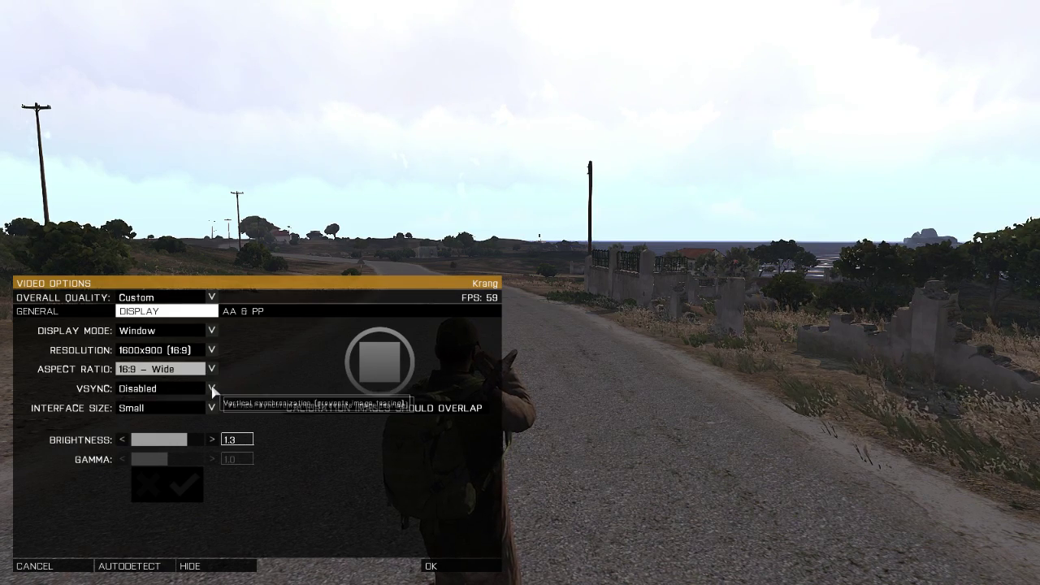
Step: Keep VSync set to Disabled and leave the video options
{"action": "left_click", "coordinate": [212, 388]}
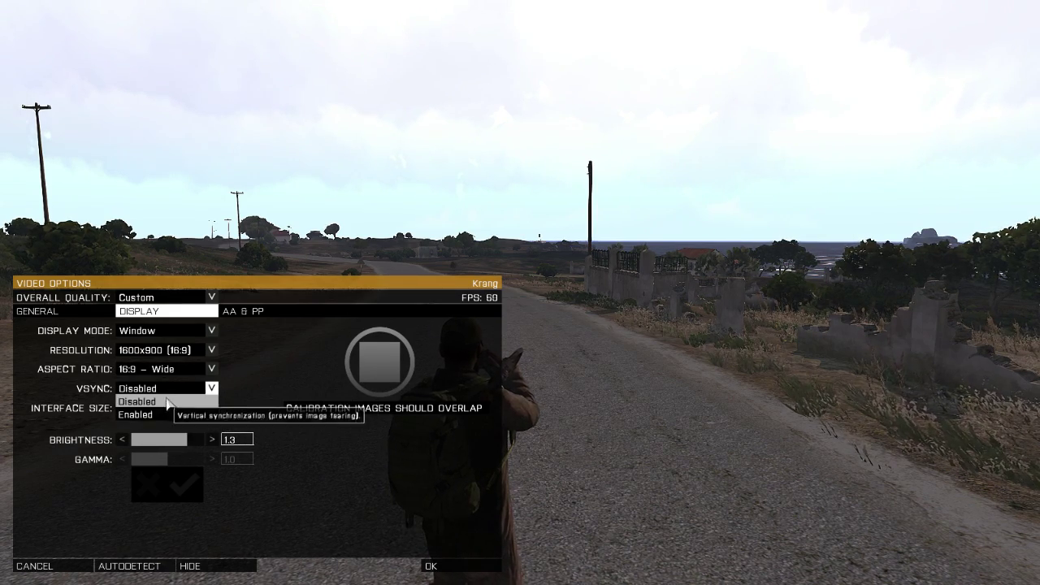
{"action": "left_click", "coordinate": [167, 401]}
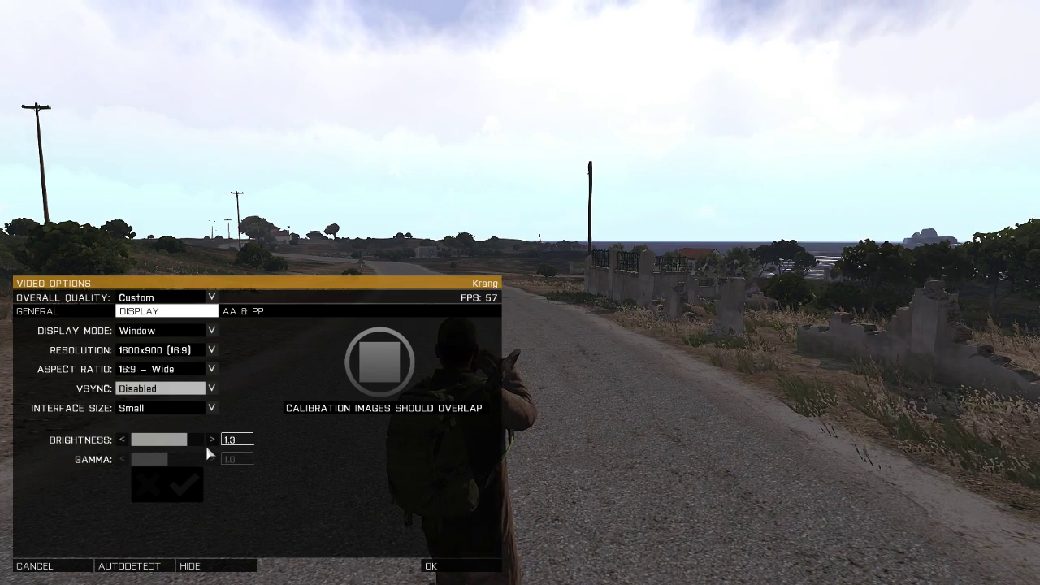
{"action": "key", "text": "Escape"}
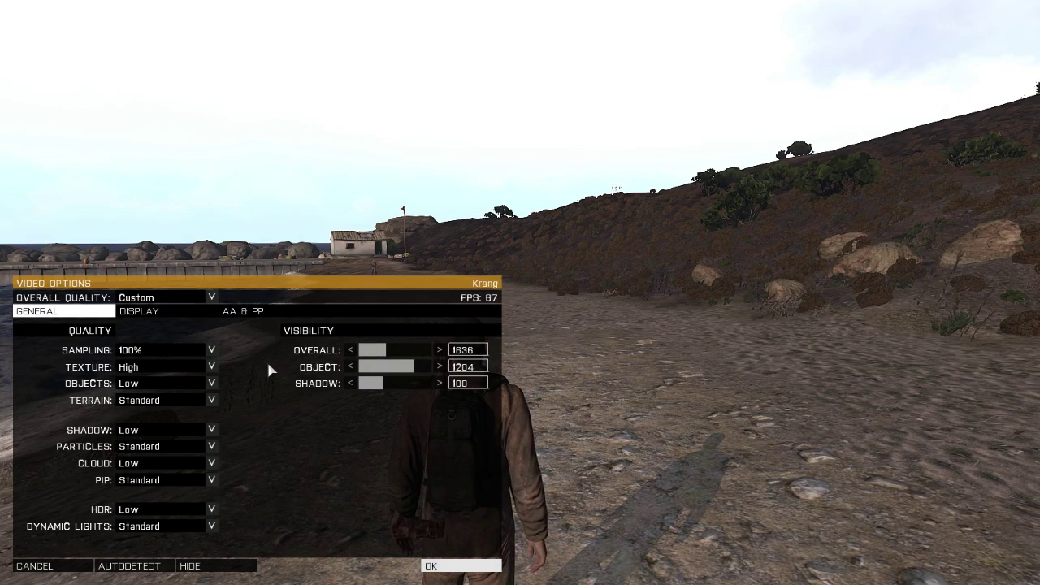
{"action": "key", "text": "Escape"}
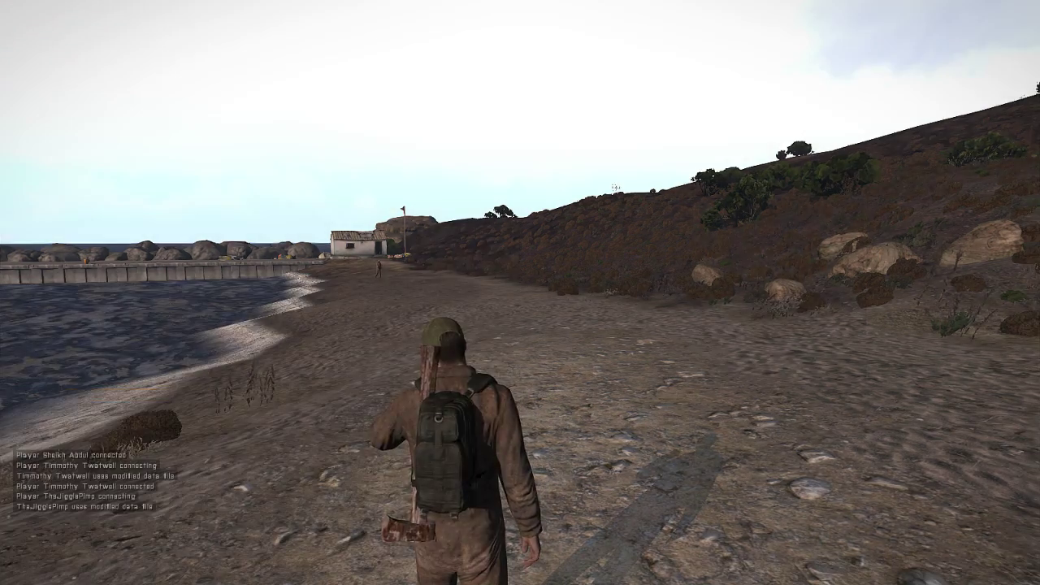
{"action": "key", "text": "w"}
{"action": "key", "text": "1"}
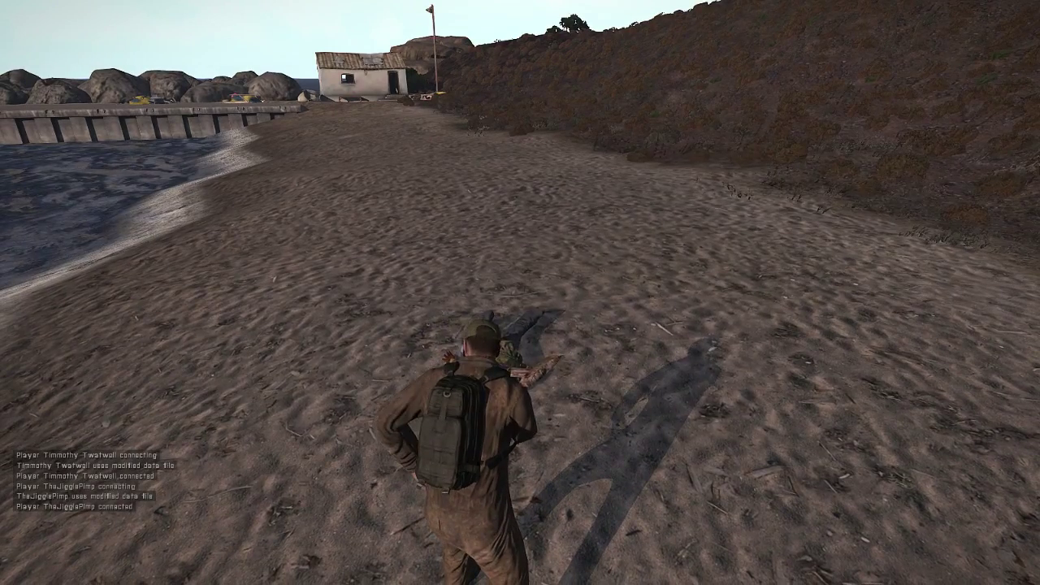
{"action": "key", "text": "Tab"}
{"action": "left_click", "coordinate": [758, 152]}
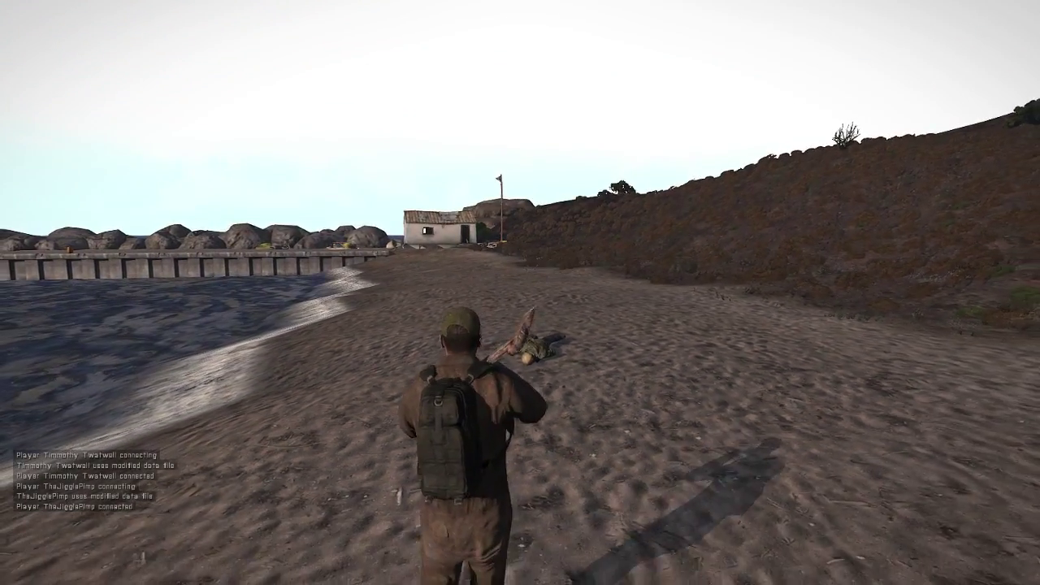
Step: Reopen the video options from the game and show the display settings
{"action": "key", "text": "Escape"}
{"action": "left_click", "coordinate": [95, 510]}
{"action": "left_click", "coordinate": [110, 468]}
{"action": "left_click", "coordinate": [162, 310]}
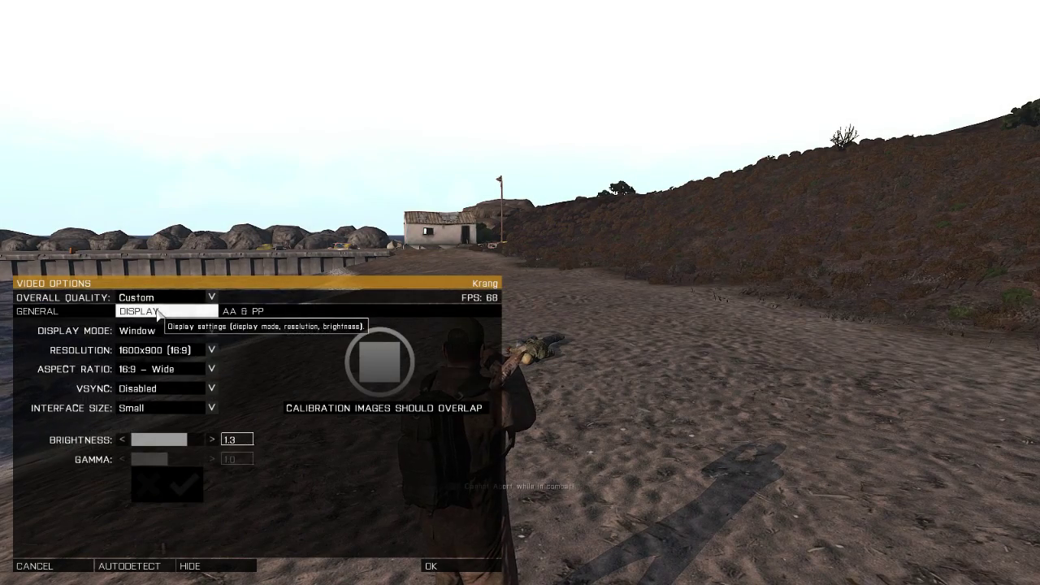
Step: Review the available VSync choices in the display settings while keeping VSync set to Disabled
{"action": "left_click", "coordinate": [203, 388]}
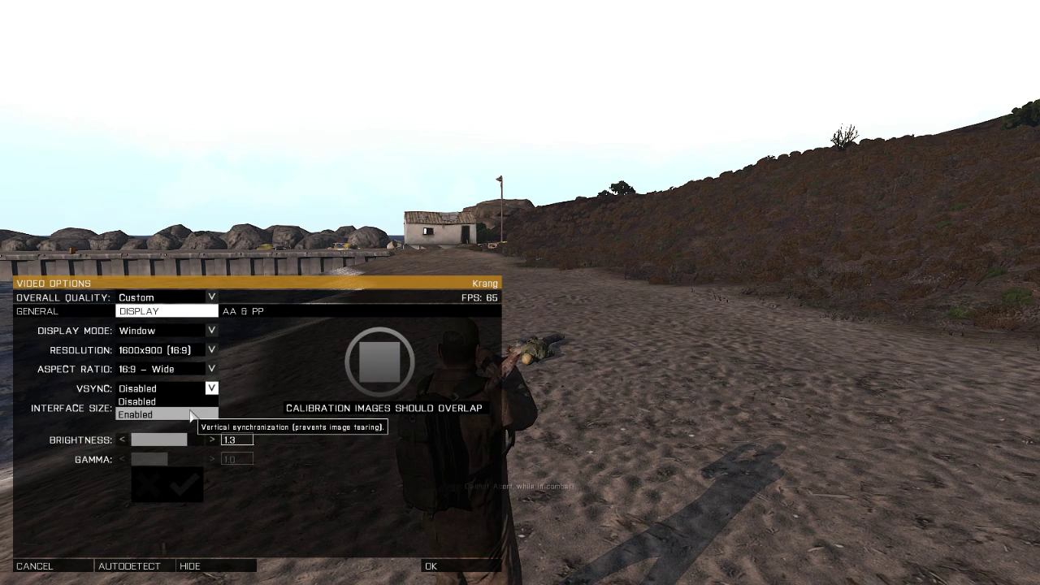
{"action": "left_click", "coordinate": [212, 390]}
{"action": "left_click", "coordinate": [213, 390]}
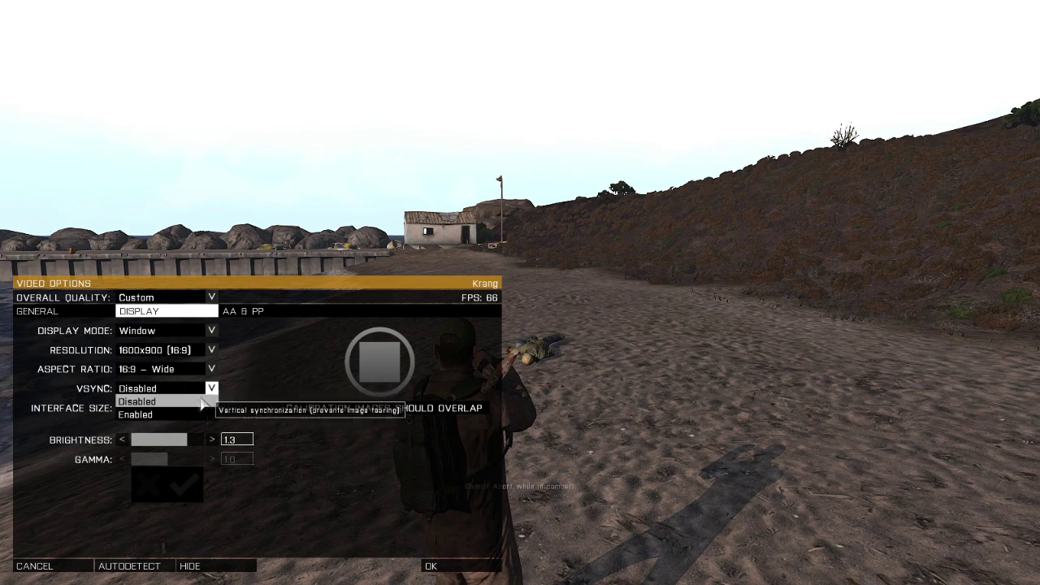
{"action": "left_click", "coordinate": [214, 392]}
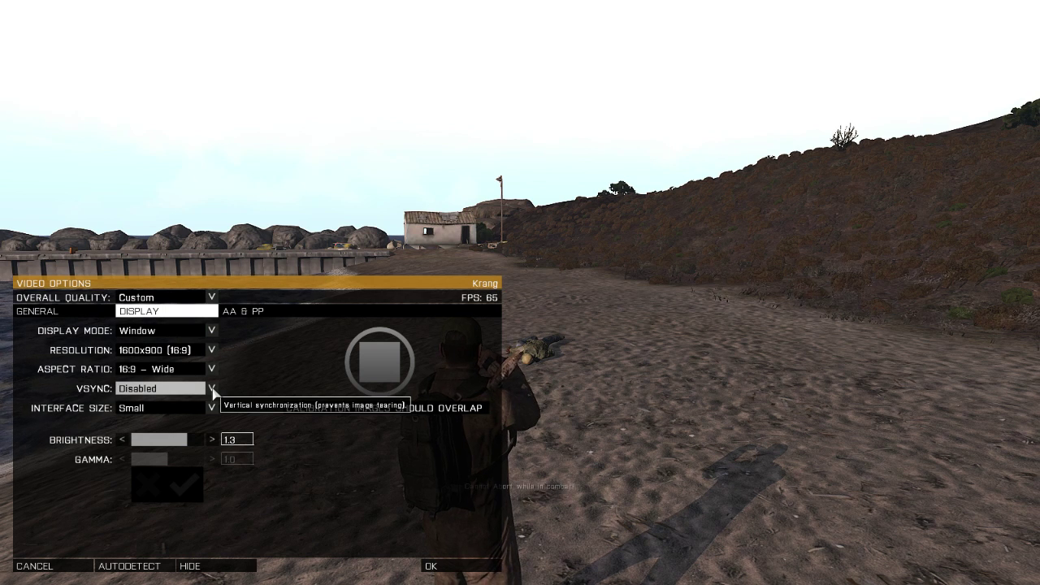
{"action": "left_click", "coordinate": [213, 391]}
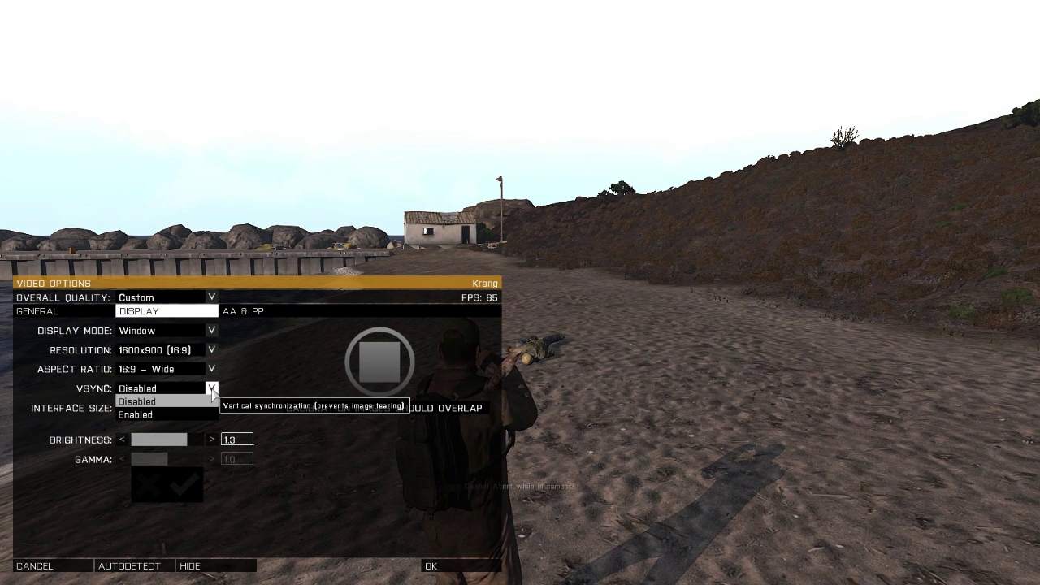
{"action": "left_click", "coordinate": [213, 391]}
{"action": "left_click", "coordinate": [214, 391]}
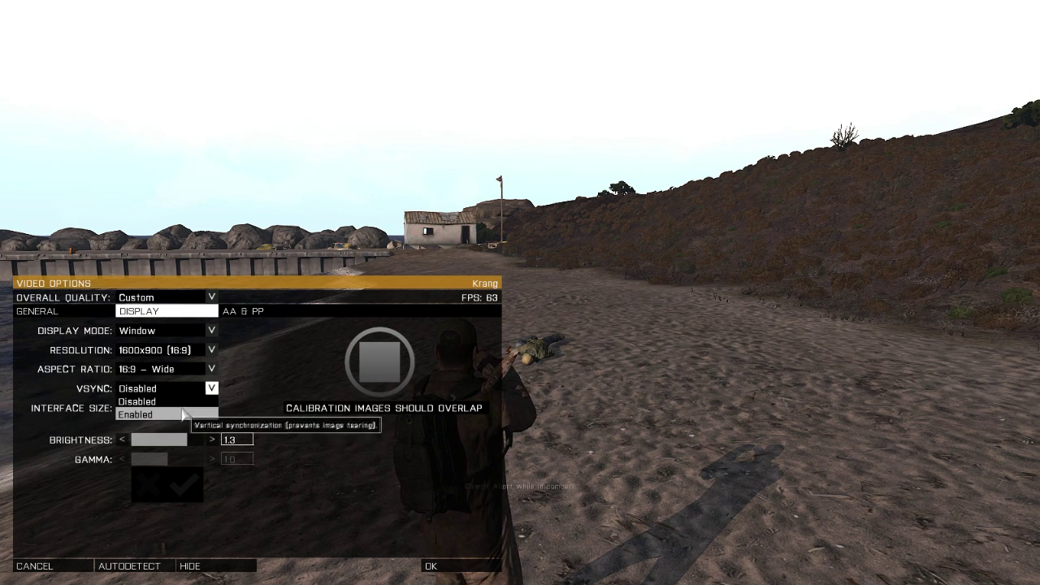
{"action": "left_click", "coordinate": [213, 391]}
{"action": "left_click", "coordinate": [213, 391]}
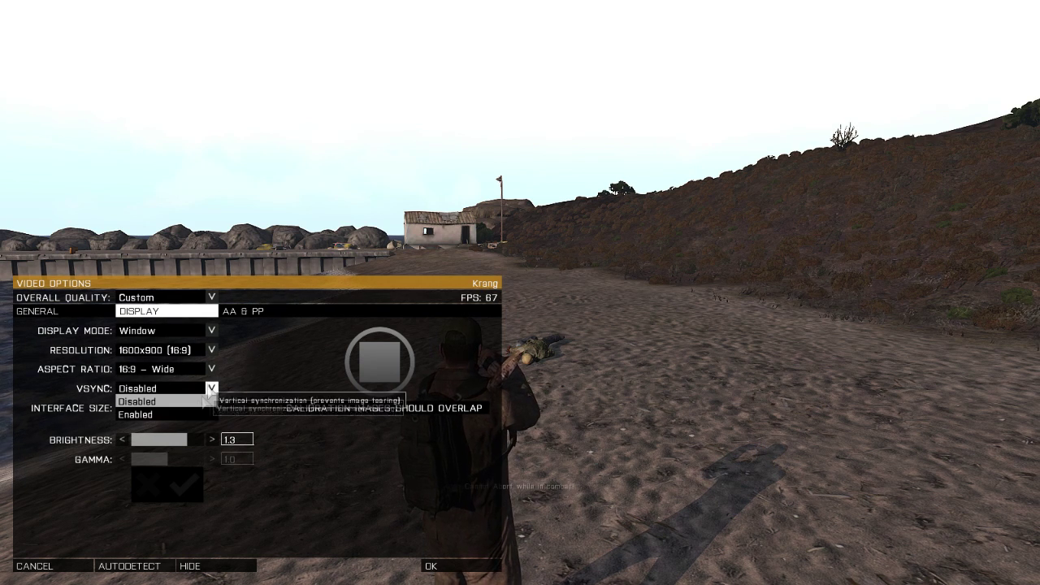
{"action": "left_click", "coordinate": [213, 391]}
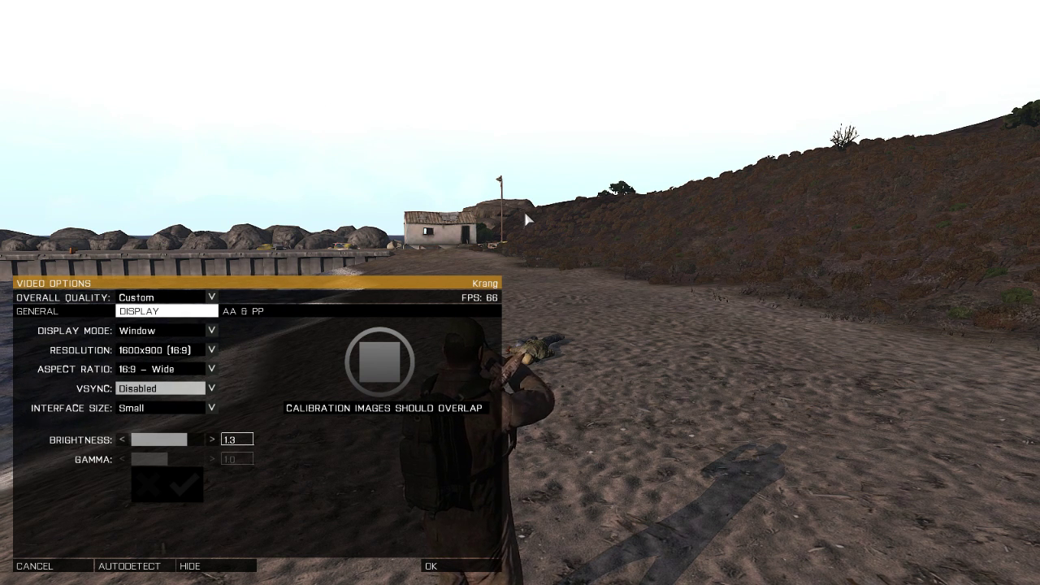
Step: Try VSync set to Enabled to compare the frame rate, returning it to Disabled
{"action": "left_click", "coordinate": [190, 389]}
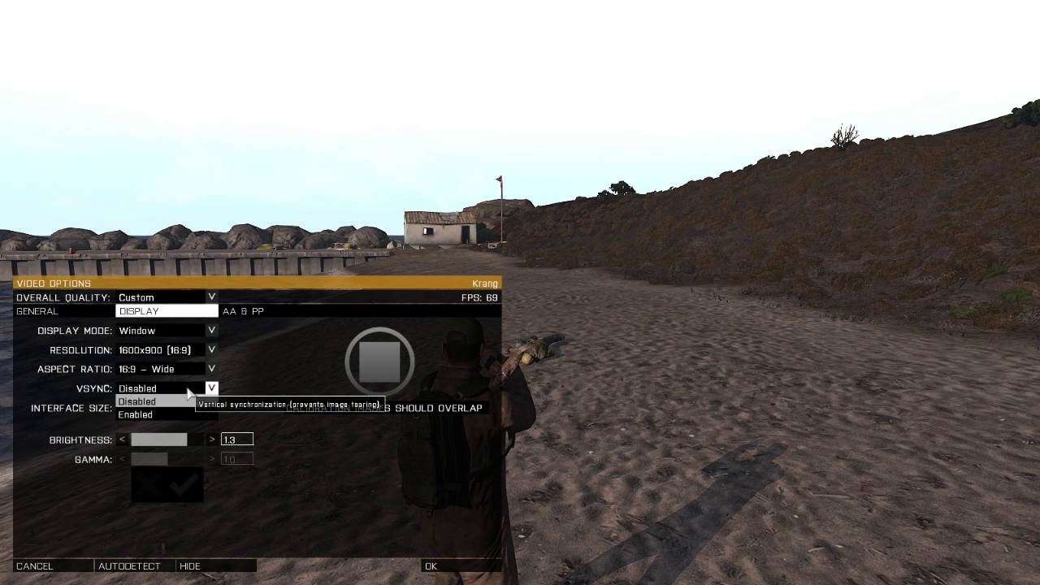
{"action": "left_click", "coordinate": [188, 389]}
{"action": "left_click", "coordinate": [188, 390]}
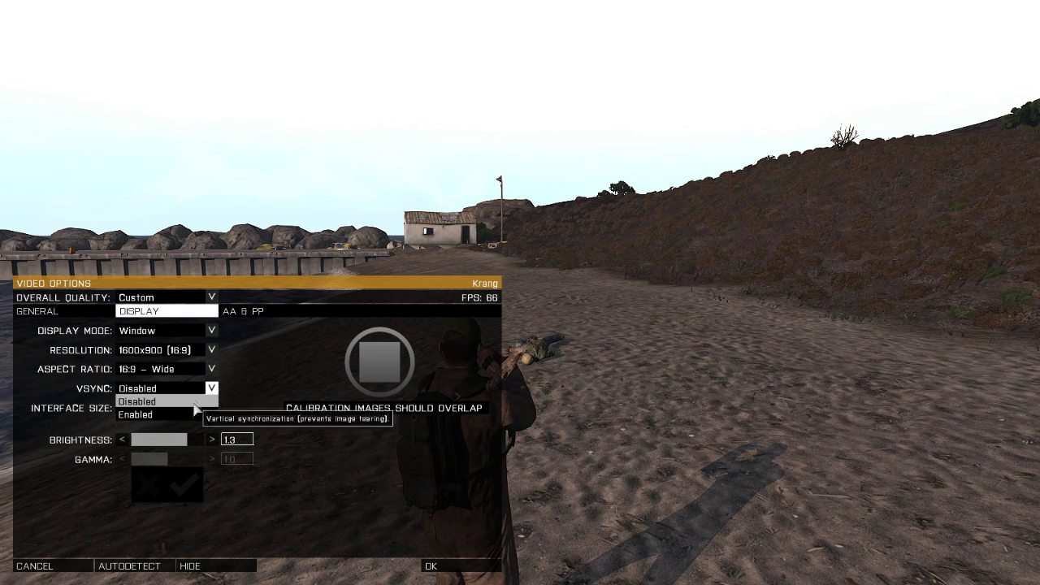
{"action": "left_click", "coordinate": [186, 415]}
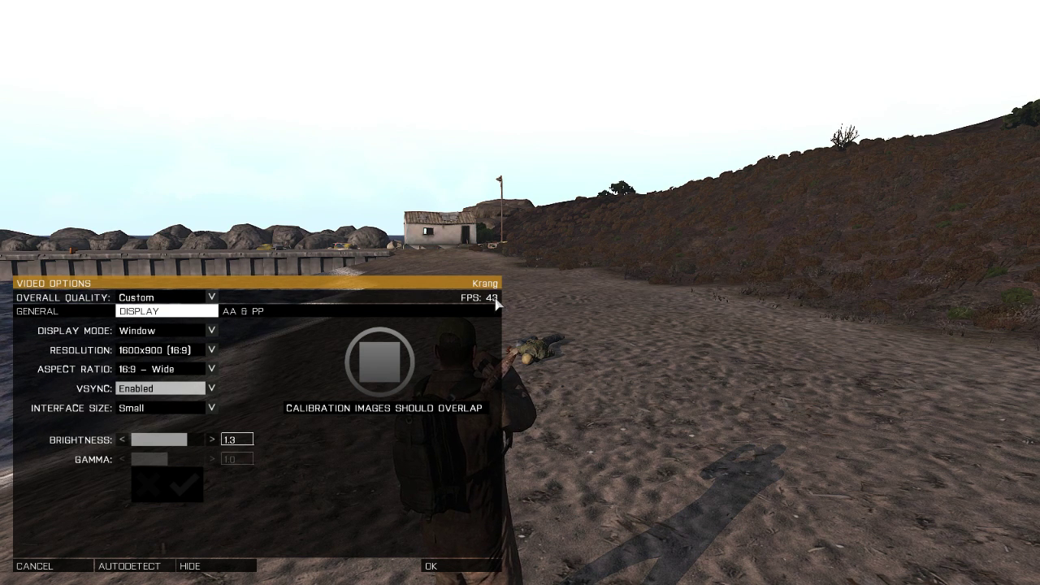
{"action": "left_click", "coordinate": [210, 389]}
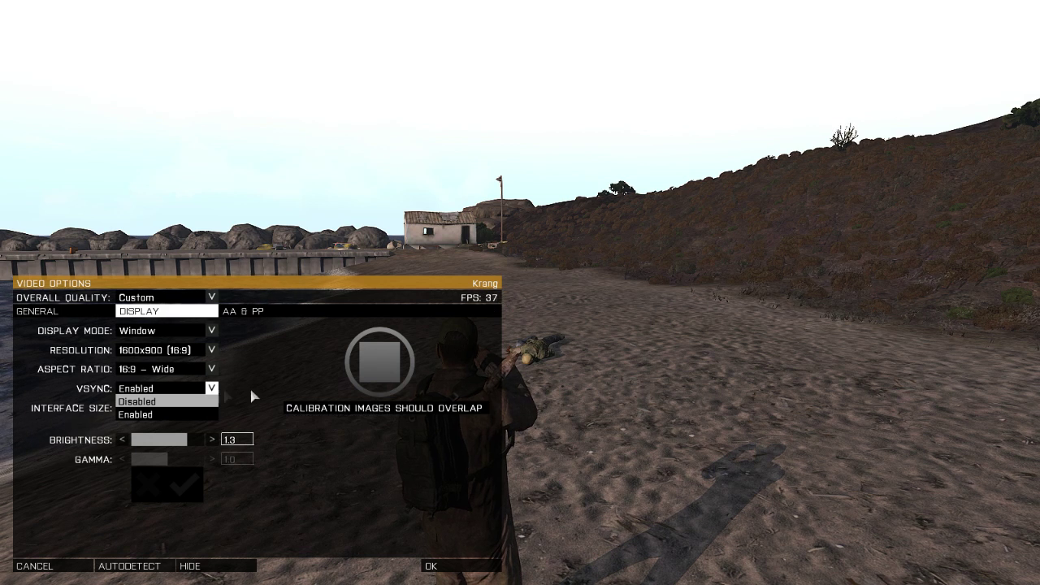
{"action": "left_click", "coordinate": [195, 401]}
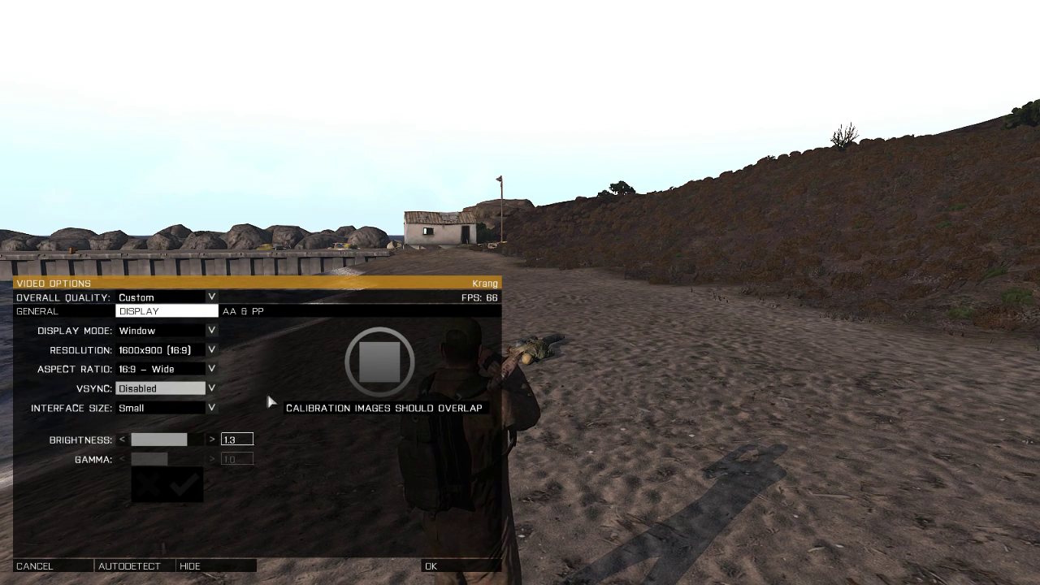
Step: Review the interface size choices and try Normal and Large, returning the interface size to Small
{"action": "left_click", "coordinate": [212, 408]}
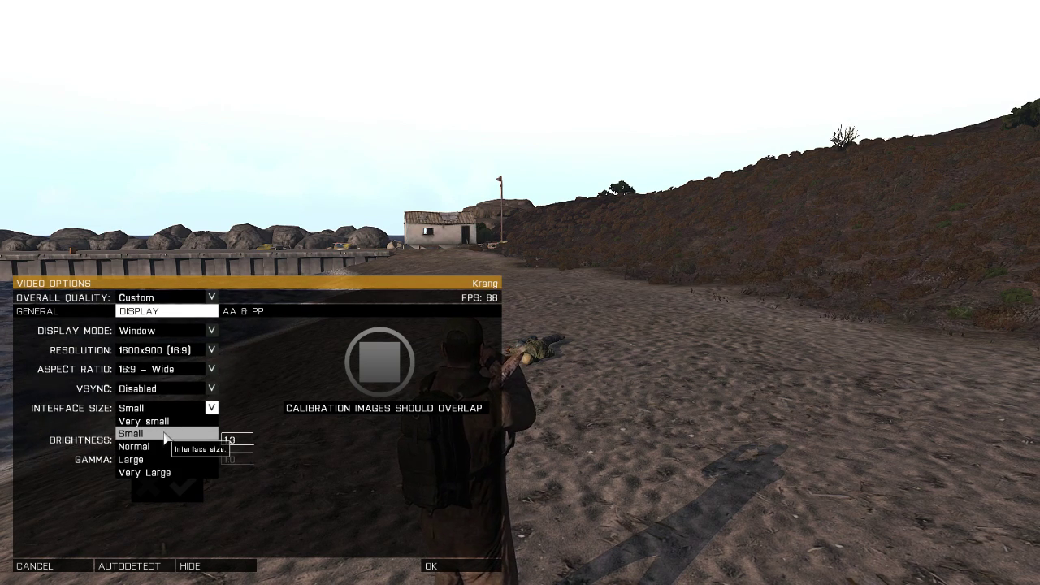
{"action": "left_click", "coordinate": [172, 434]}
{"action": "left_click", "coordinate": [211, 408]}
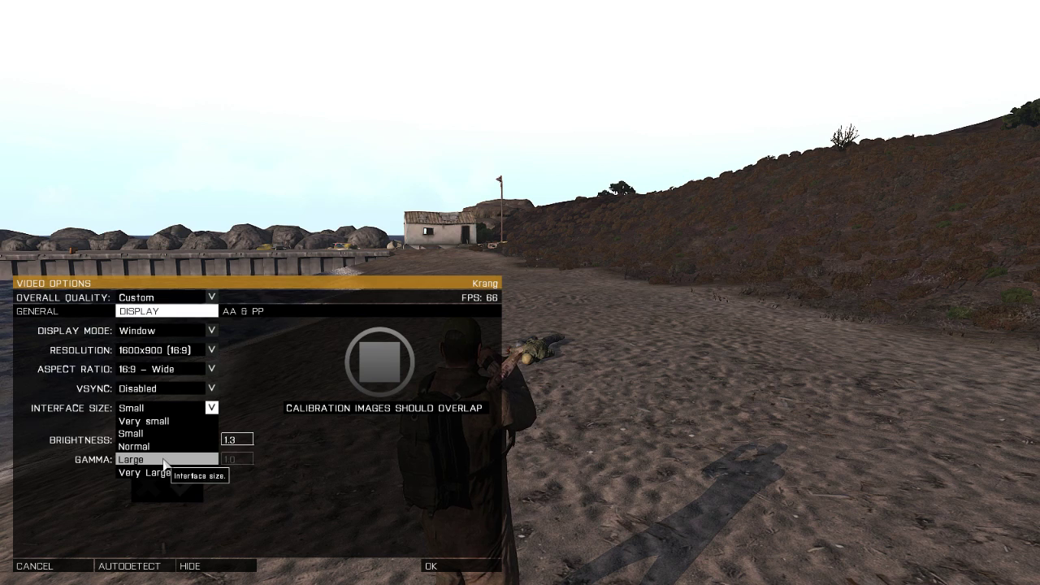
{"action": "left_click", "coordinate": [185, 433]}
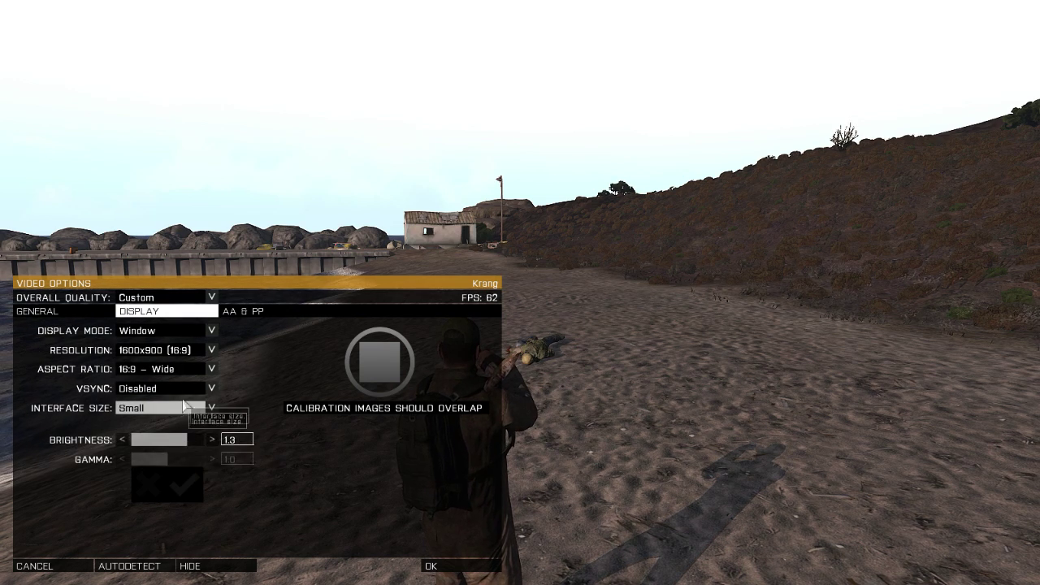
{"action": "left_click", "coordinate": [190, 408]}
{"action": "left_click", "coordinate": [165, 447]}
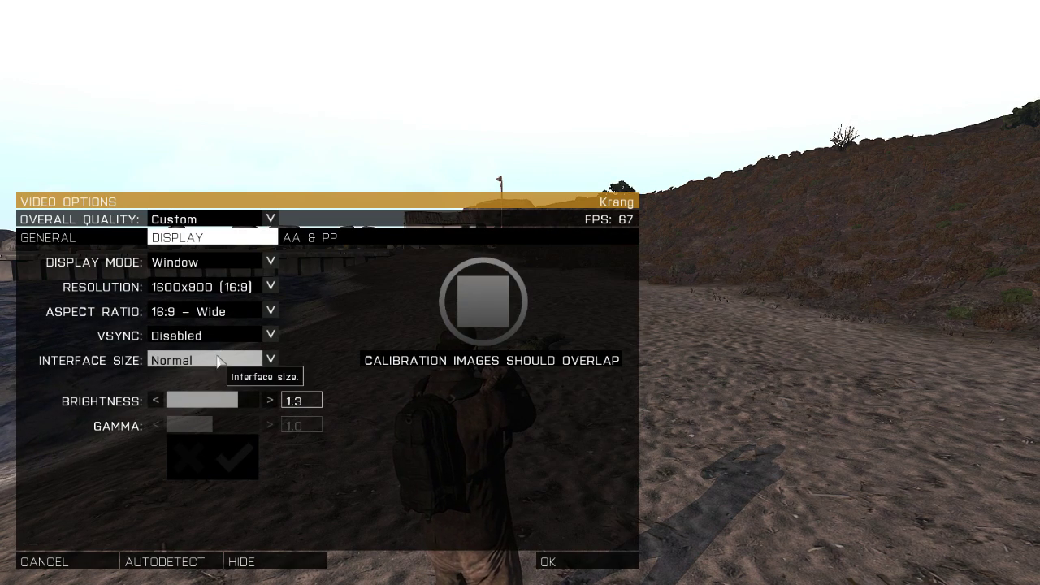
{"action": "left_click", "coordinate": [219, 363]}
{"action": "left_click", "coordinate": [204, 425]}
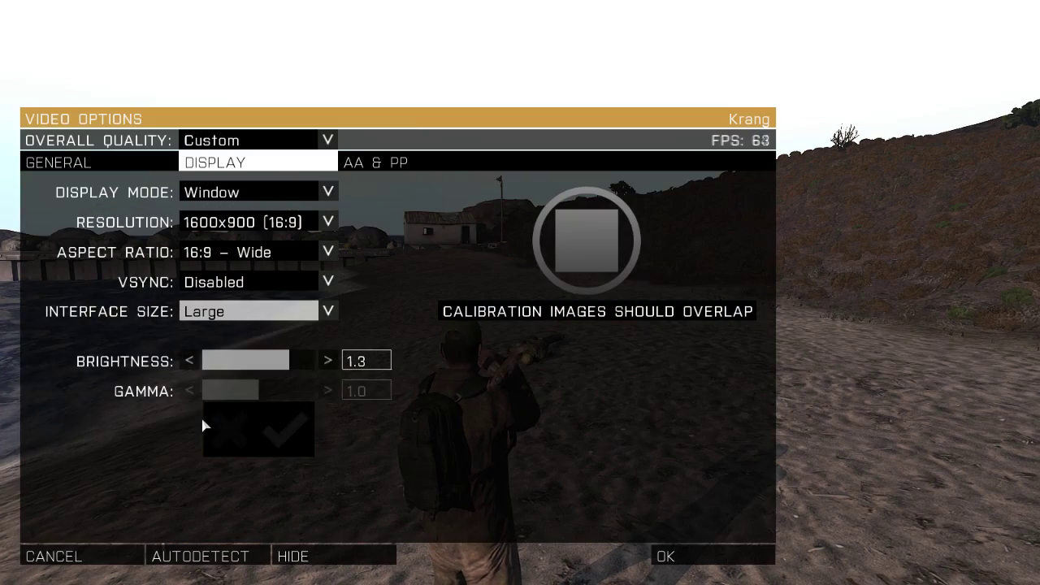
{"action": "left_click", "coordinate": [243, 319]}
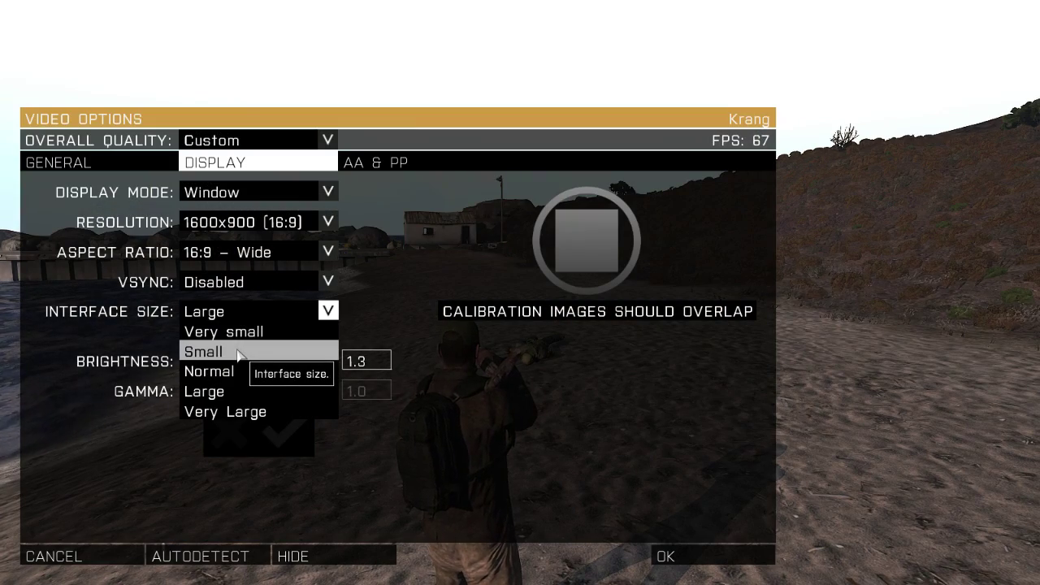
{"action": "left_click", "coordinate": [239, 354]}
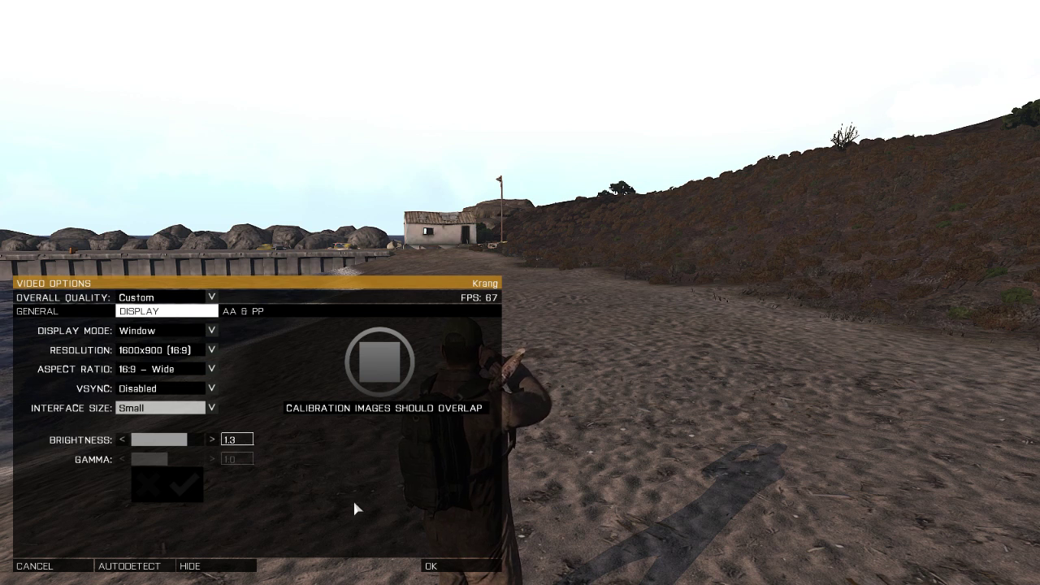
Step: Show the antialiasing and post-processing settings and try a strong Rotation Blur of about 176, returning it to 0
{"action": "left_click", "coordinate": [243, 315]}
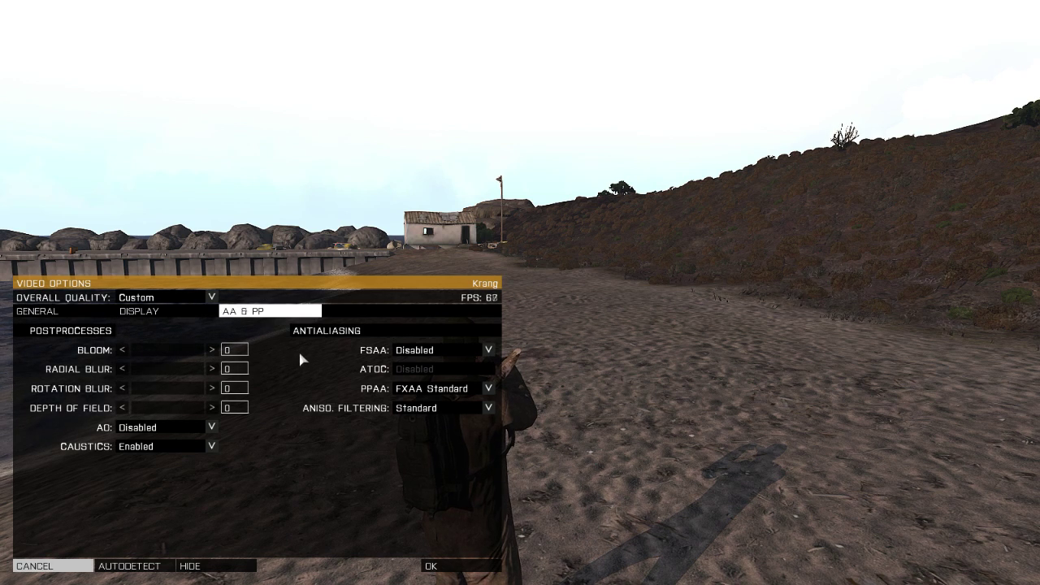
{"action": "left_click_drag", "start_coordinate": [152, 347], "coordinate": [121, 408]}
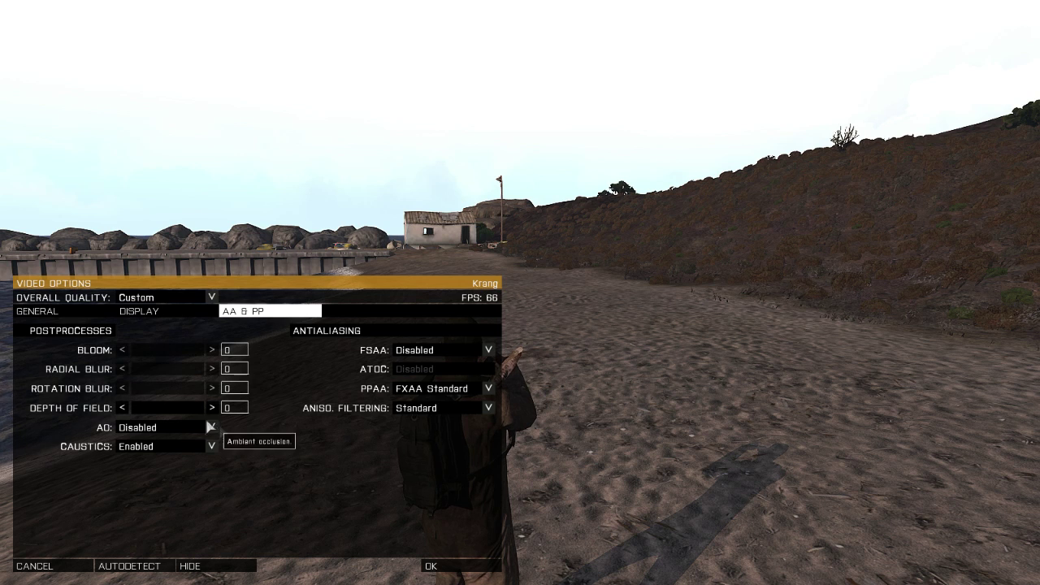
{"action": "left_click_drag", "start_coordinate": [131, 388], "coordinate": [210, 390]}
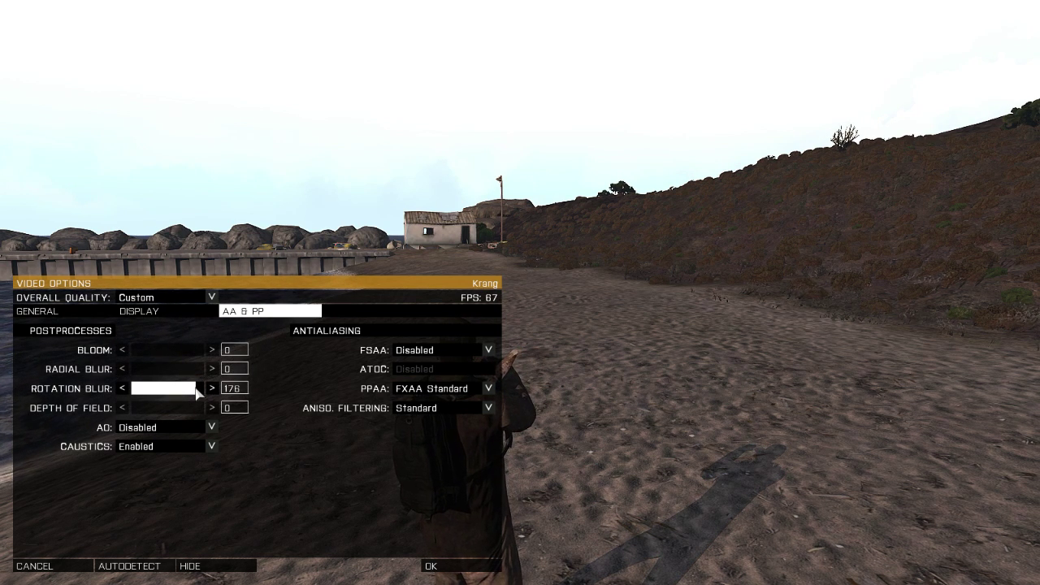
{"action": "left_click_drag", "start_coordinate": [198, 393], "coordinate": [124, 389]}
Step: Look at the ambient occlusion setting and switch Caustics between Disabled and Enabled, ending on Enabled
{"action": "left_click", "coordinate": [162, 428]}
{"action": "left_click", "coordinate": [235, 453]}
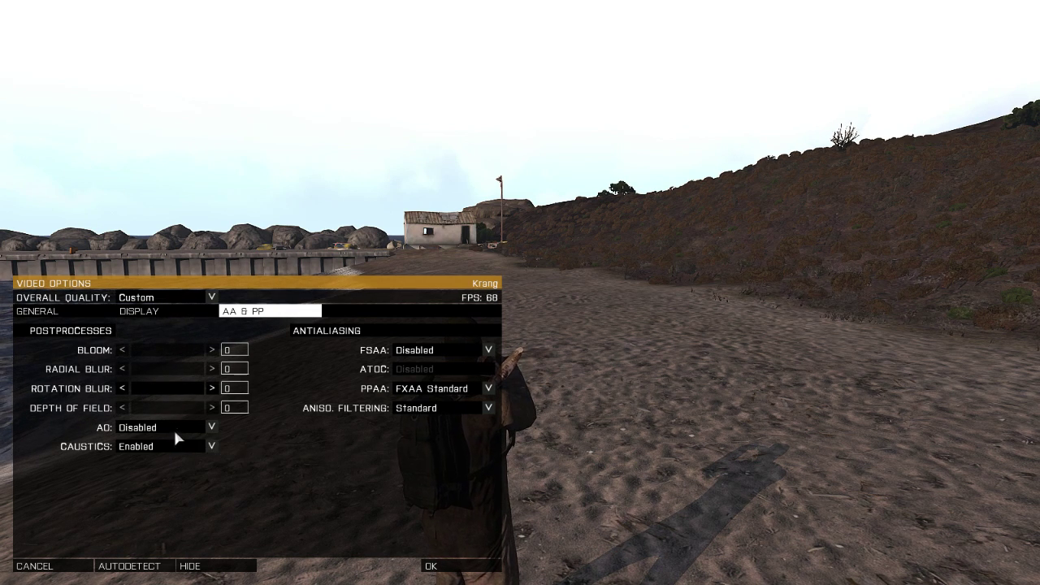
{"action": "left_click", "coordinate": [177, 456]}
{"action": "left_click", "coordinate": [178, 455]}
{"action": "left_click", "coordinate": [178, 455]}
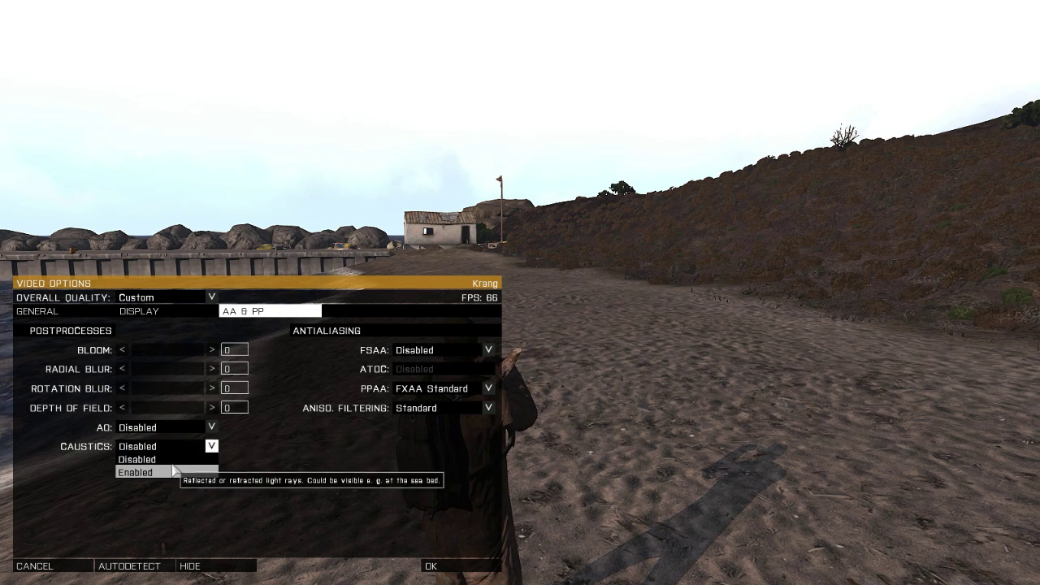
{"action": "left_click", "coordinate": [178, 455]}
{"action": "left_click", "coordinate": [177, 452]}
{"action": "left_click", "coordinate": [177, 459]}
{"action": "left_click", "coordinate": [177, 453]}
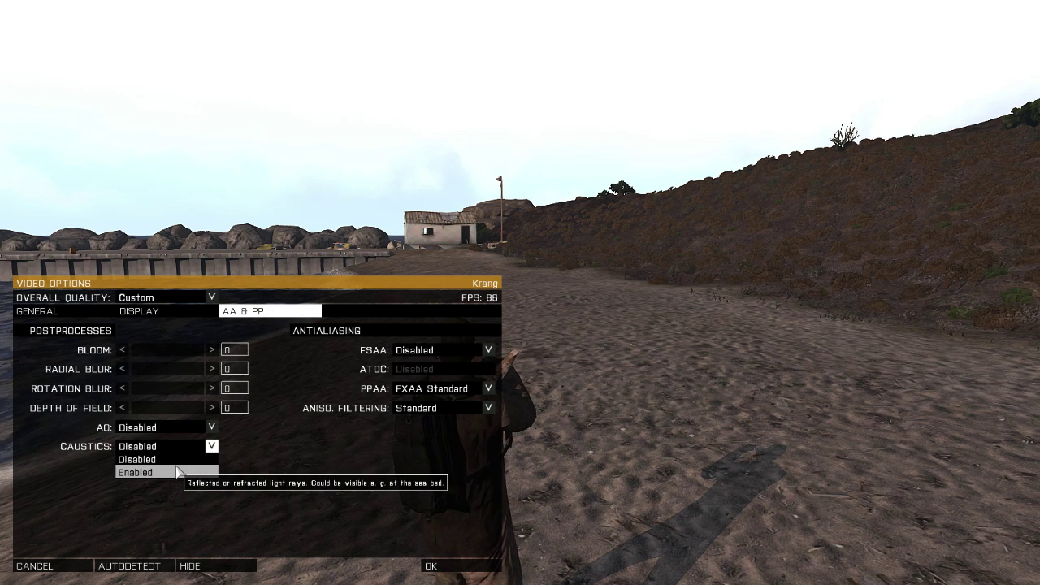
{"action": "left_click", "coordinate": [170, 446]}
Step: Try the SSAO Low and SSAO Standard ambient occlusion levels, returning ambient occlusion to Disabled
{"action": "left_click", "coordinate": [167, 427]}
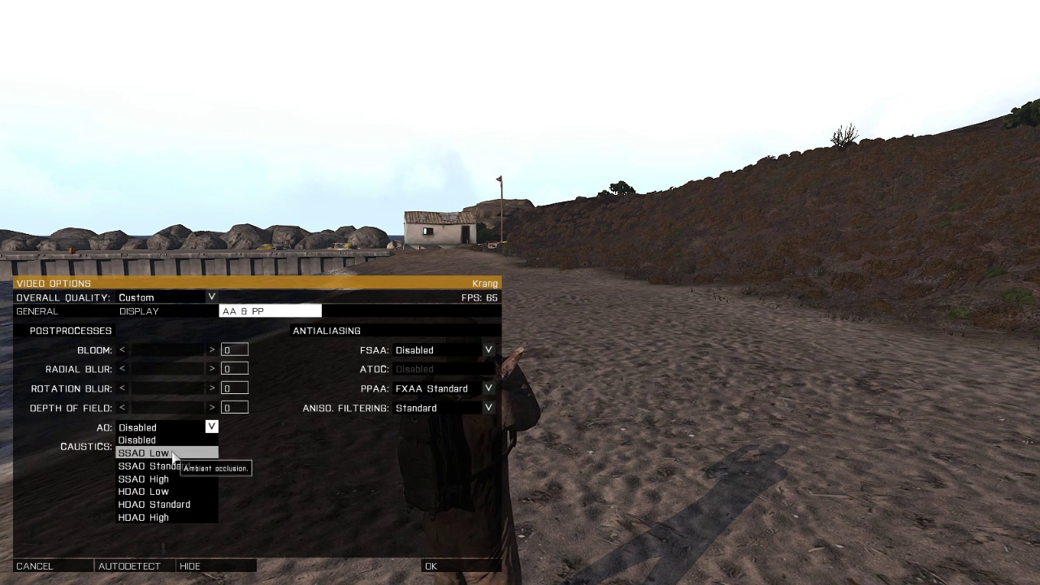
{"action": "left_click", "coordinate": [162, 440]}
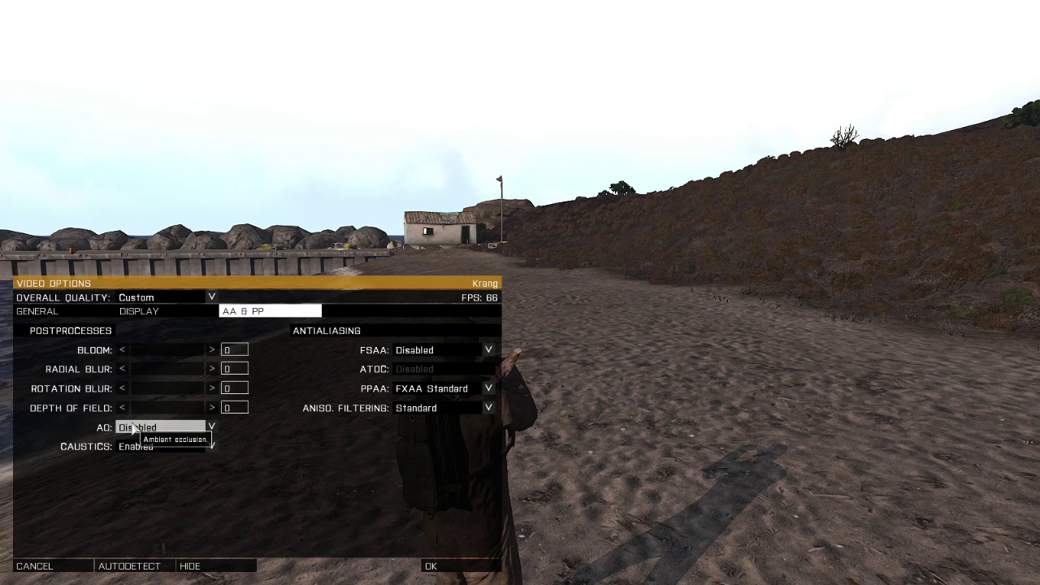
{"action": "left_click", "coordinate": [134, 429]}
{"action": "left_click", "coordinate": [142, 452]}
{"action": "left_click", "coordinate": [158, 428]}
{"action": "left_click", "coordinate": [159, 467]}
{"action": "left_click", "coordinate": [167, 429]}
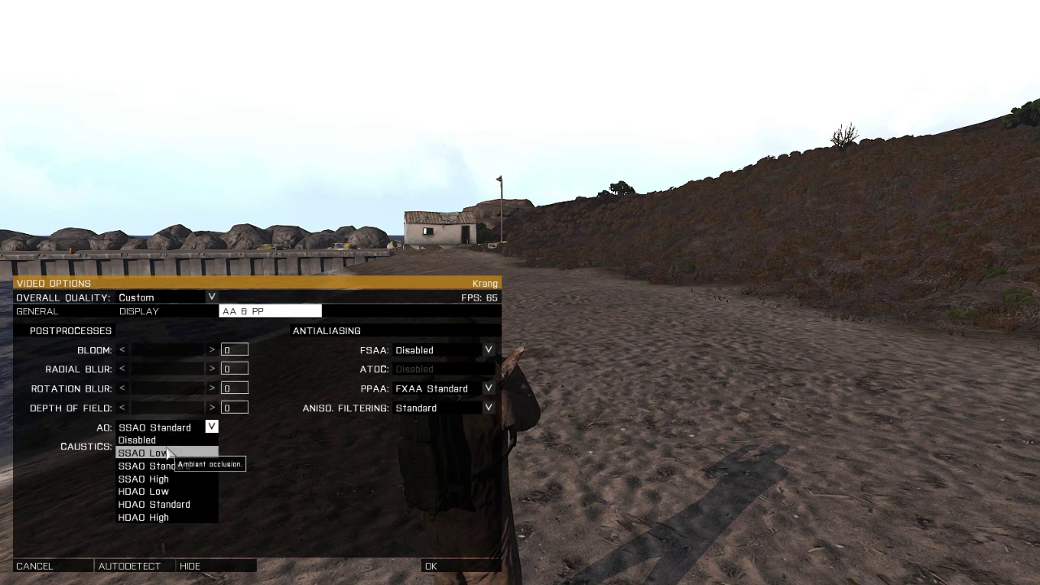
{"action": "left_click", "coordinate": [163, 440]}
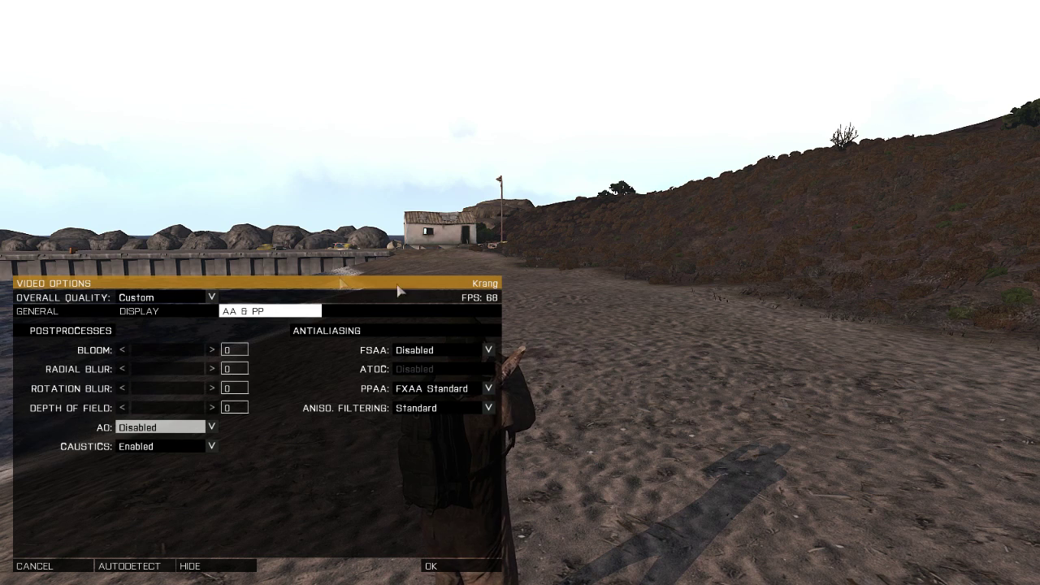
Step: Try full-screen antialiasing (FSAA) at 2x and 8x, returning it to Disabled
{"action": "left_click", "coordinate": [413, 350]}
{"action": "left_click", "coordinate": [410, 376]}
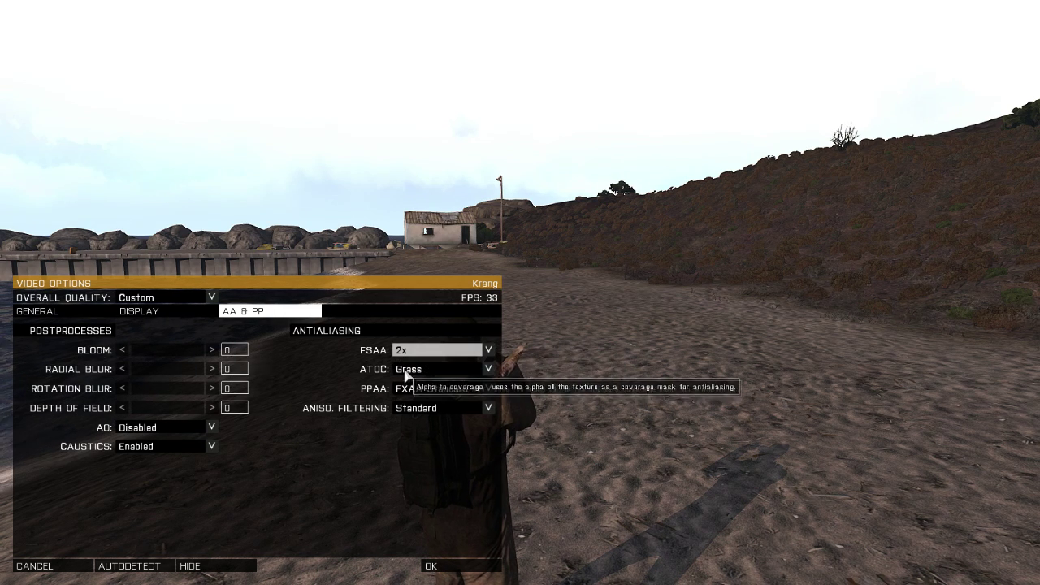
{"action": "left_click", "coordinate": [439, 349]}
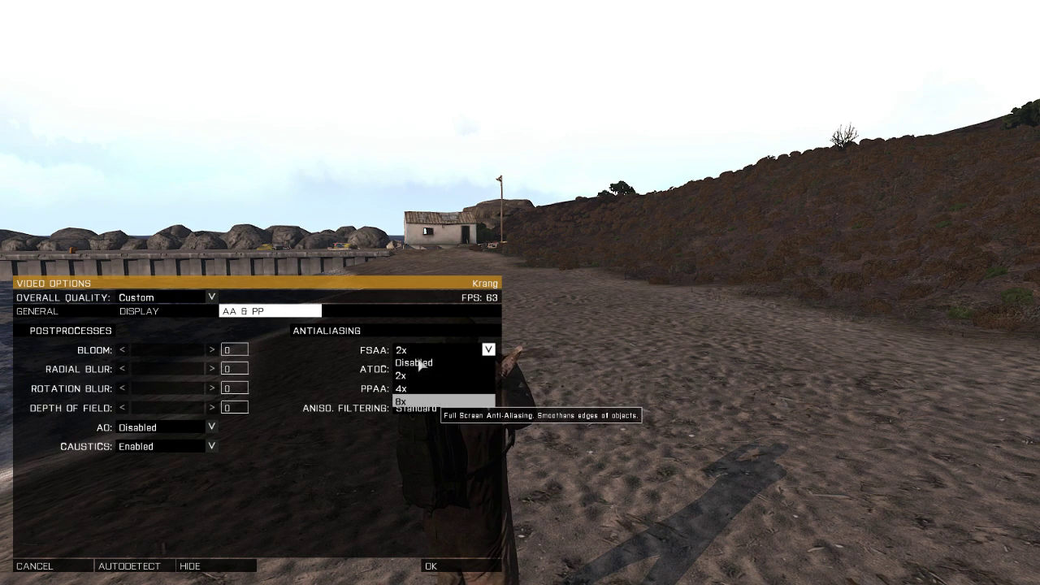
{"action": "left_click", "coordinate": [436, 403]}
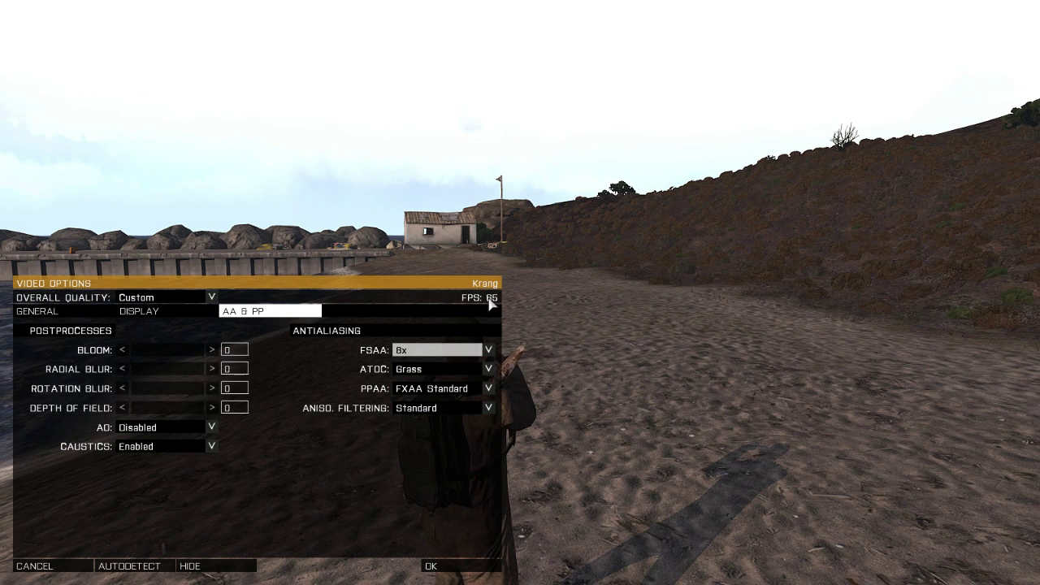
{"action": "left_click", "coordinate": [488, 350]}
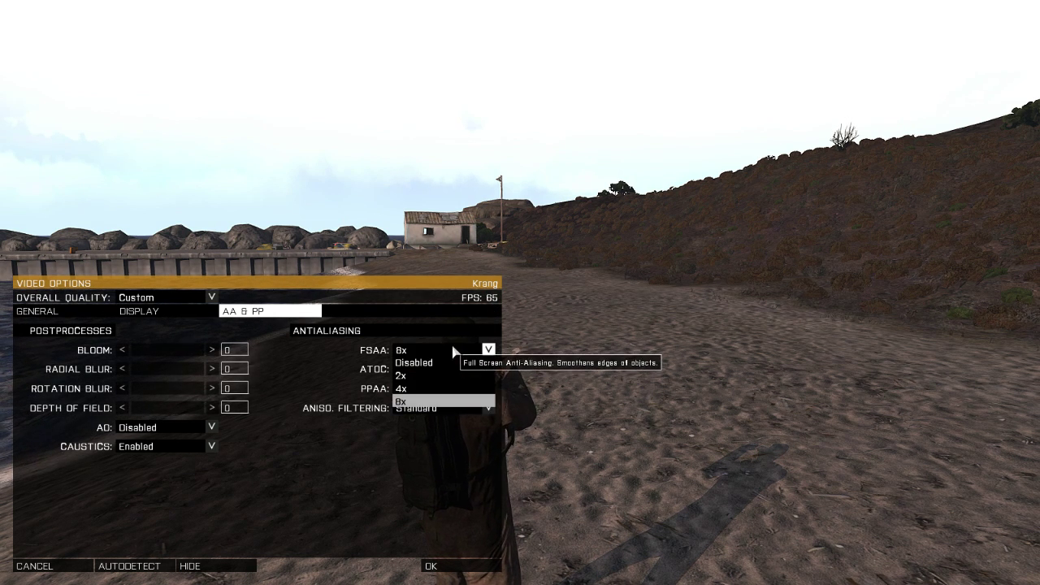
{"action": "left_click", "coordinate": [436, 363]}
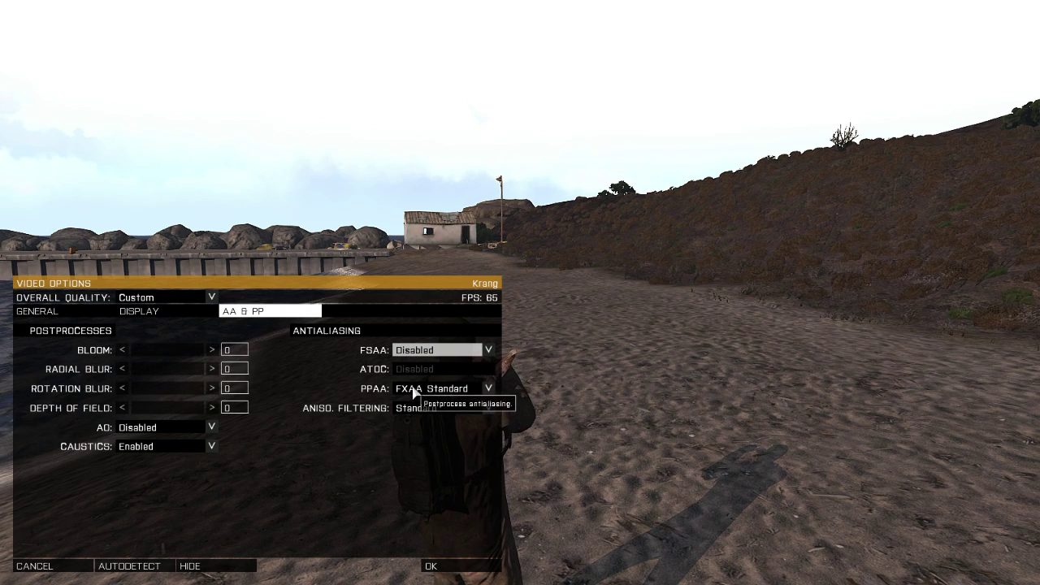
Step: Review the post-process antialiasing (PPAA) choices and keep FXAA Standard
{"action": "left_click", "coordinate": [487, 389]}
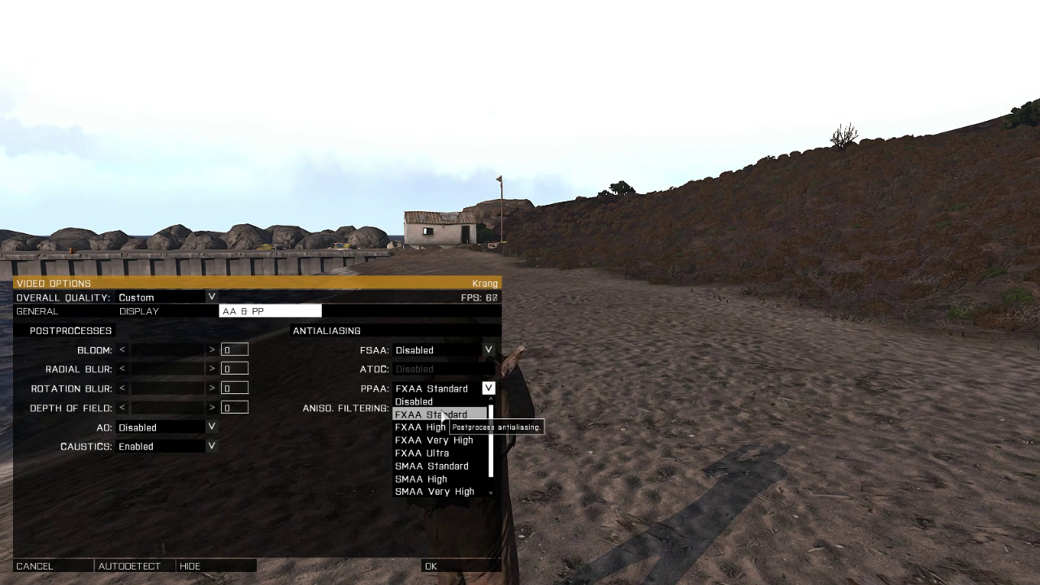
{"action": "left_click", "coordinate": [443, 414]}
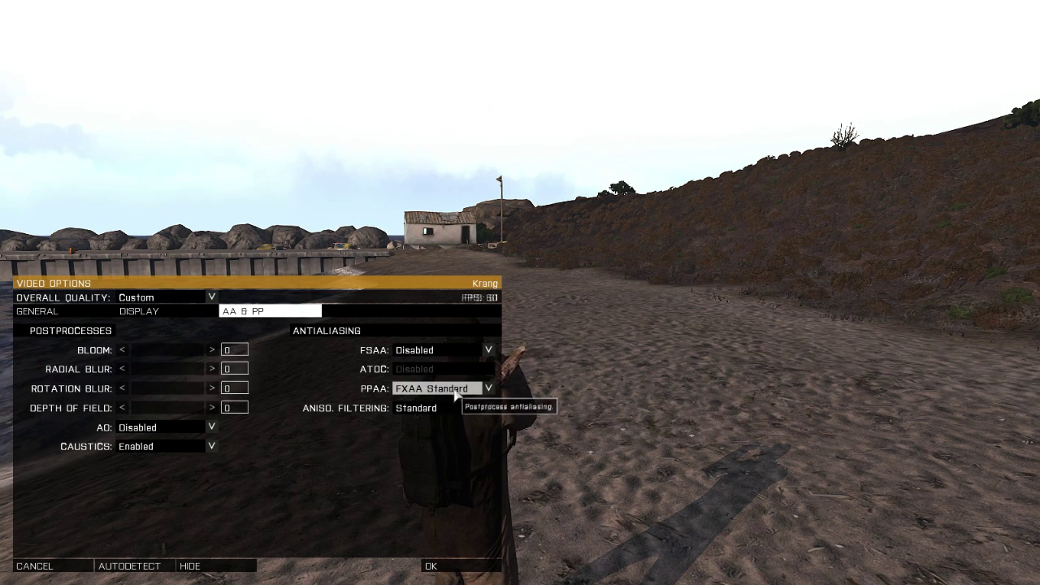
{"action": "left_click", "coordinate": [456, 390]}
{"action": "left_click", "coordinate": [458, 391]}
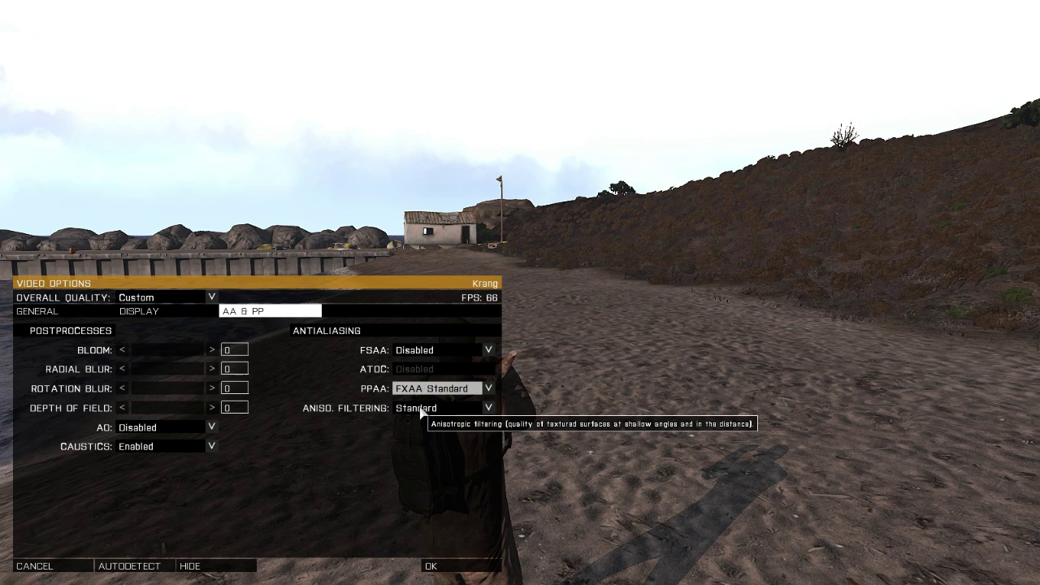
Step: Try anisotropic filtering at Disabled, returning it to Standard
{"action": "left_click", "coordinate": [459, 410]}
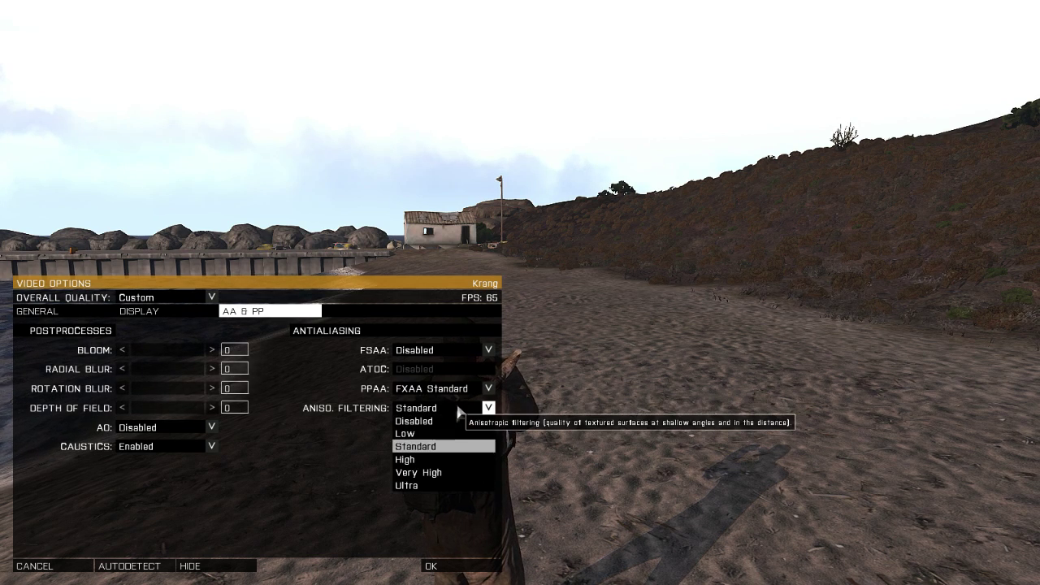
{"action": "left_click", "coordinate": [453, 421]}
{"action": "left_click", "coordinate": [456, 412]}
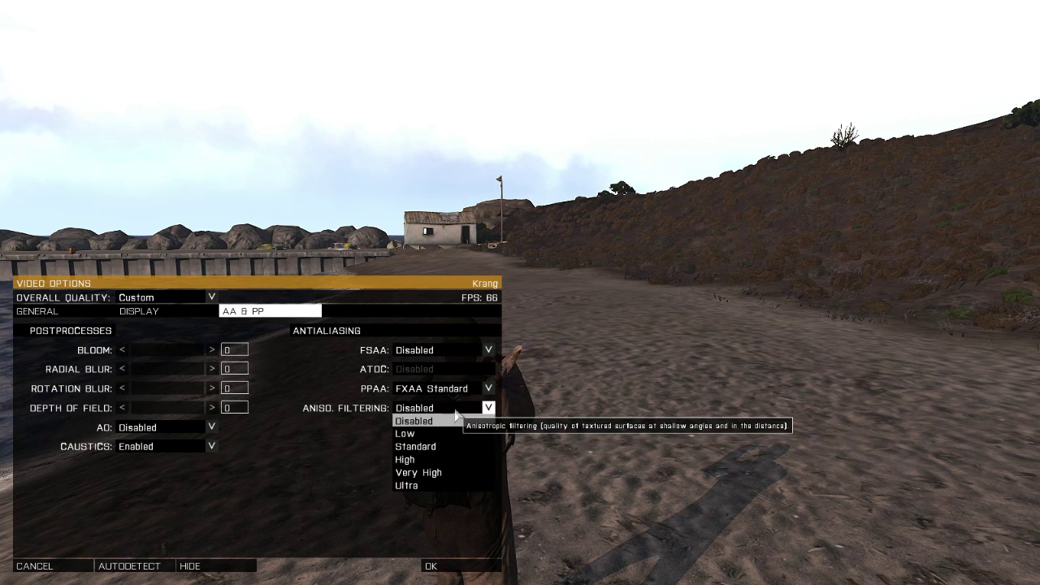
{"action": "left_click", "coordinate": [454, 446]}
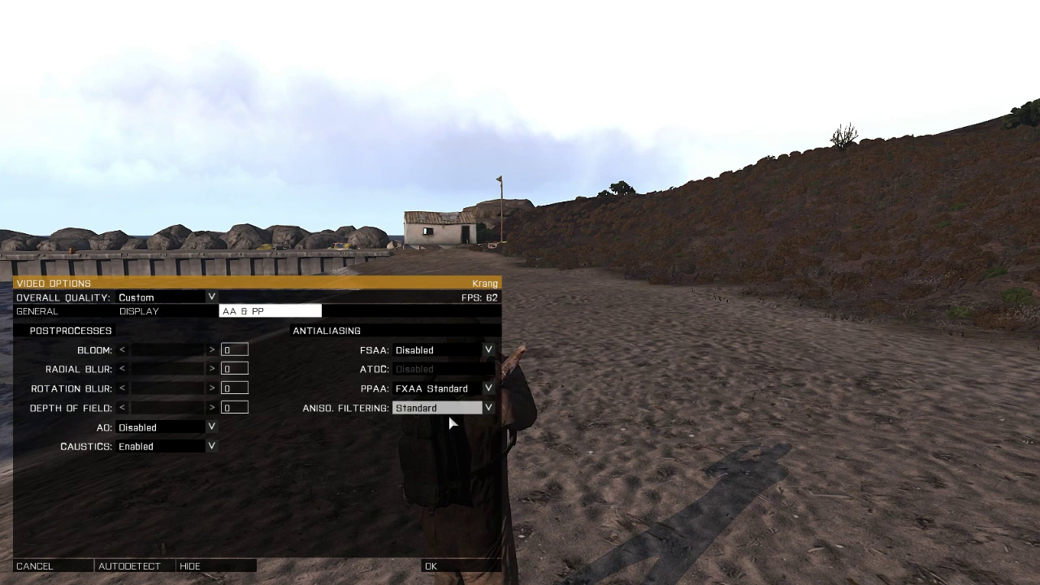
Step: Go back through the general, display, and antialiasing and post-processing pages to review the chosen video settings
{"action": "left_click", "coordinate": [81, 312]}
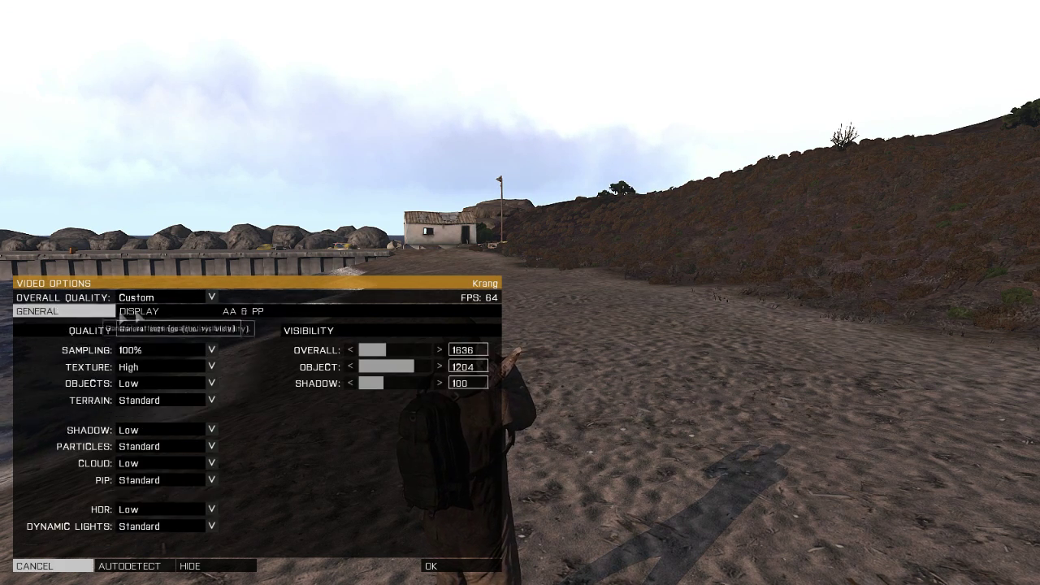
{"action": "left_click", "coordinate": [154, 312]}
{"action": "left_click", "coordinate": [268, 312]}
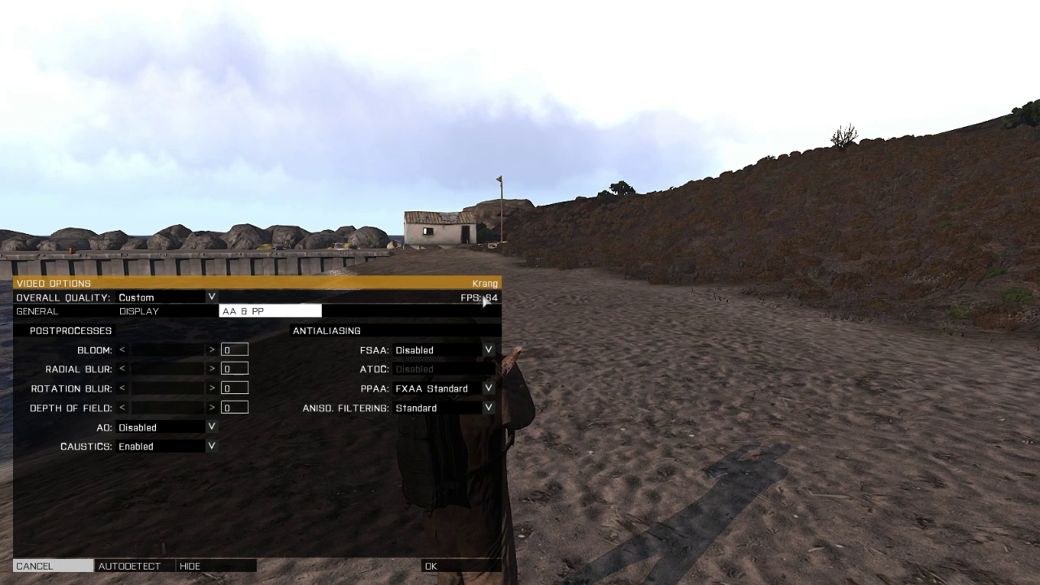
{"action": "left_click", "coordinate": [77, 313]}
{"action": "left_click", "coordinate": [166, 312]}
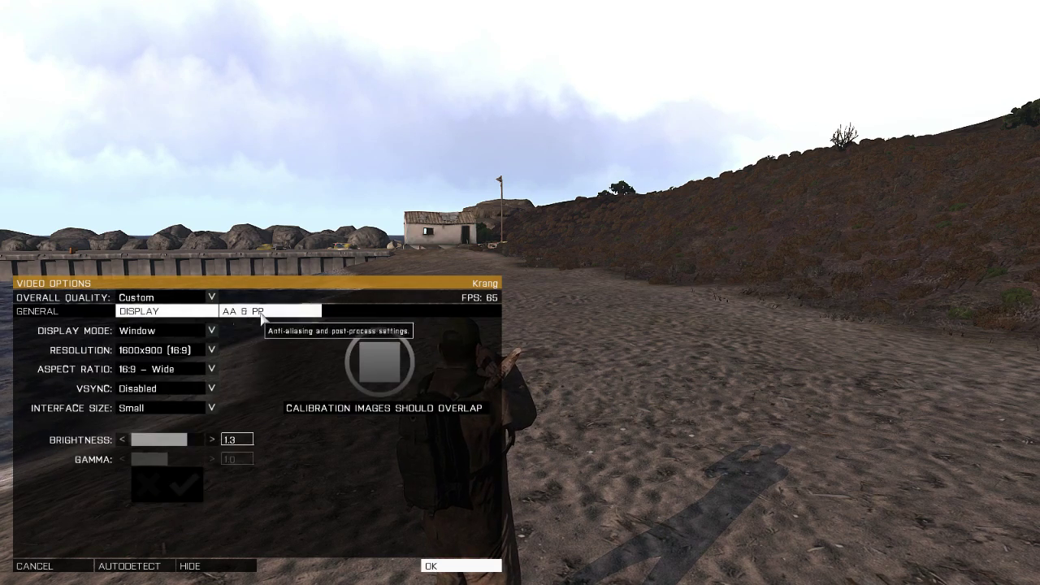
{"action": "left_click", "coordinate": [268, 312]}
{"action": "left_click", "coordinate": [166, 312]}
{"action": "left_click", "coordinate": [77, 312]}
{"action": "left_click", "coordinate": [162, 311]}
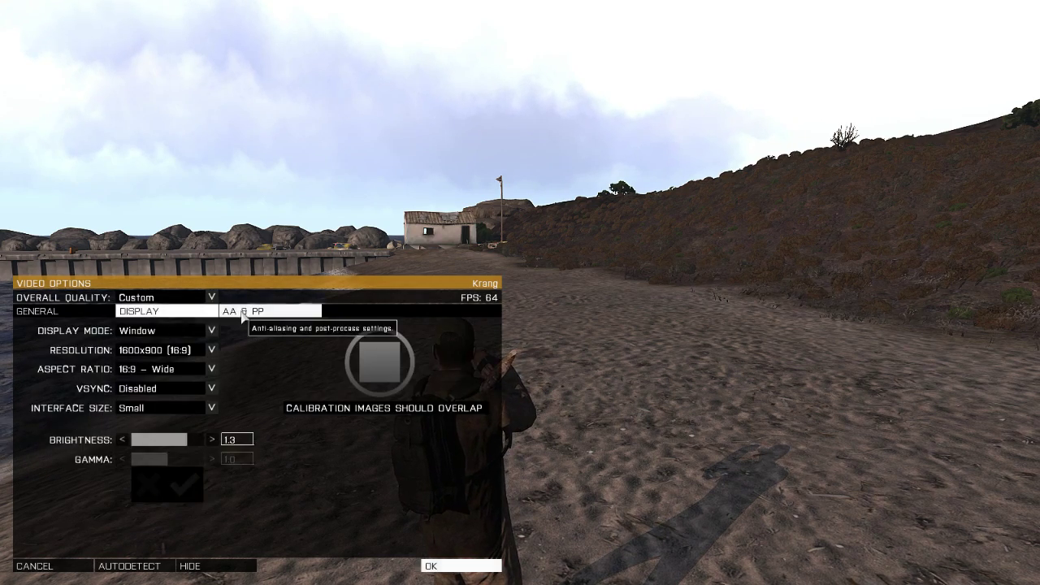
{"action": "left_click", "coordinate": [236, 311]}
{"action": "left_click", "coordinate": [140, 311]}
{"action": "left_click", "coordinate": [65, 311]}
{"action": "left_click", "coordinate": [167, 312]}
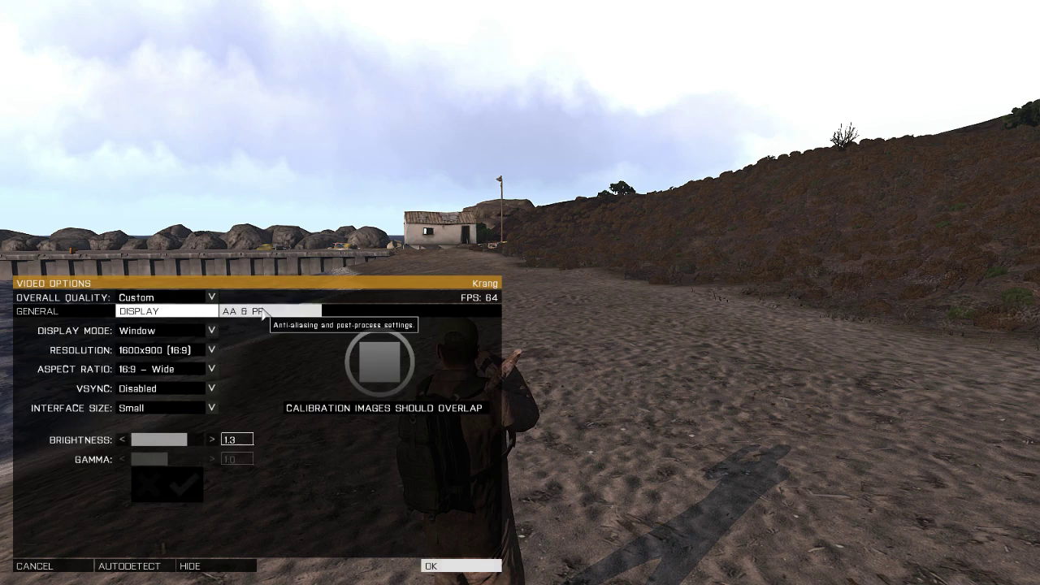
{"action": "left_click", "coordinate": [65, 312]}
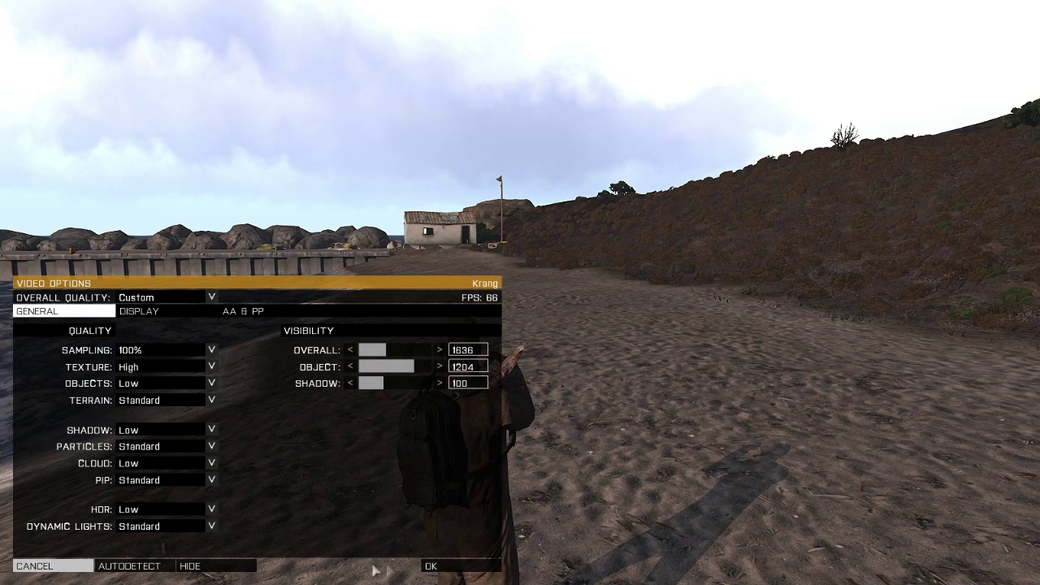
Step: Accept the video options and resume the game
{"action": "left_click", "coordinate": [443, 566]}
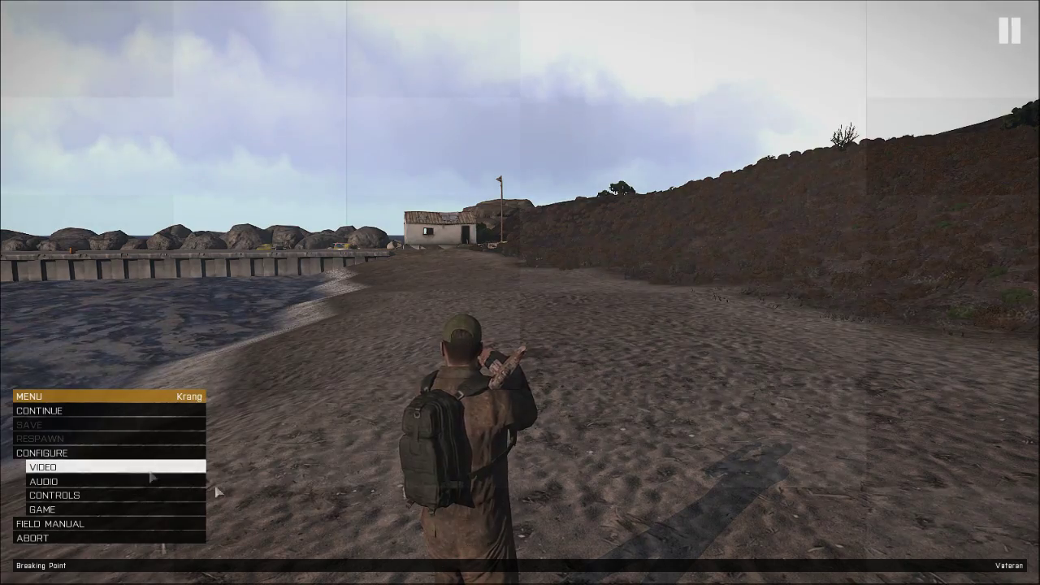
{"action": "left_click", "coordinate": [75, 414]}
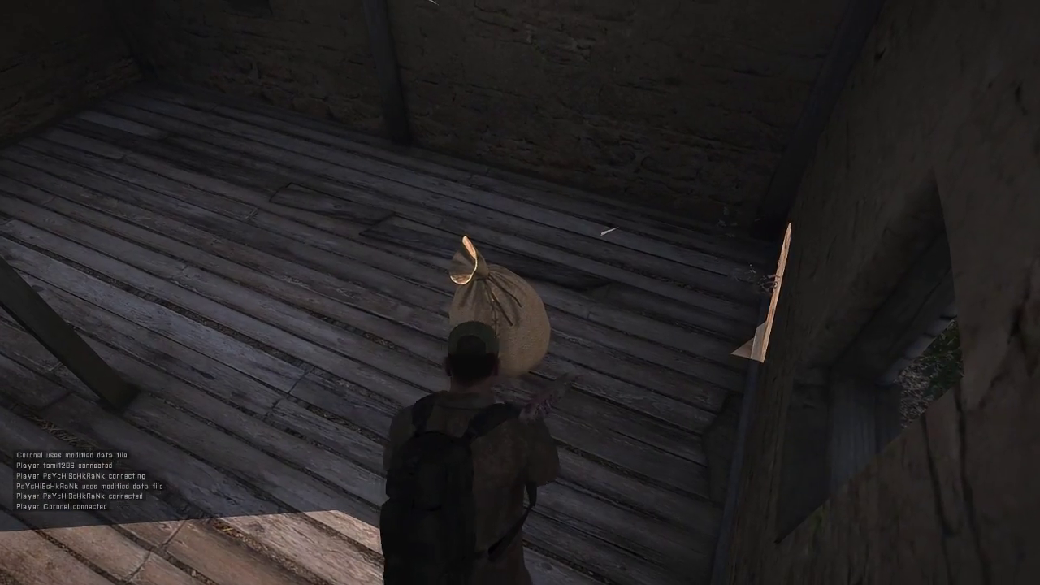
Step: Open the inventory inside the building, look through the crate's items and close it
{"action": "key", "text": "Tab"}
{"action": "double_click", "coordinate": [341, 193]}
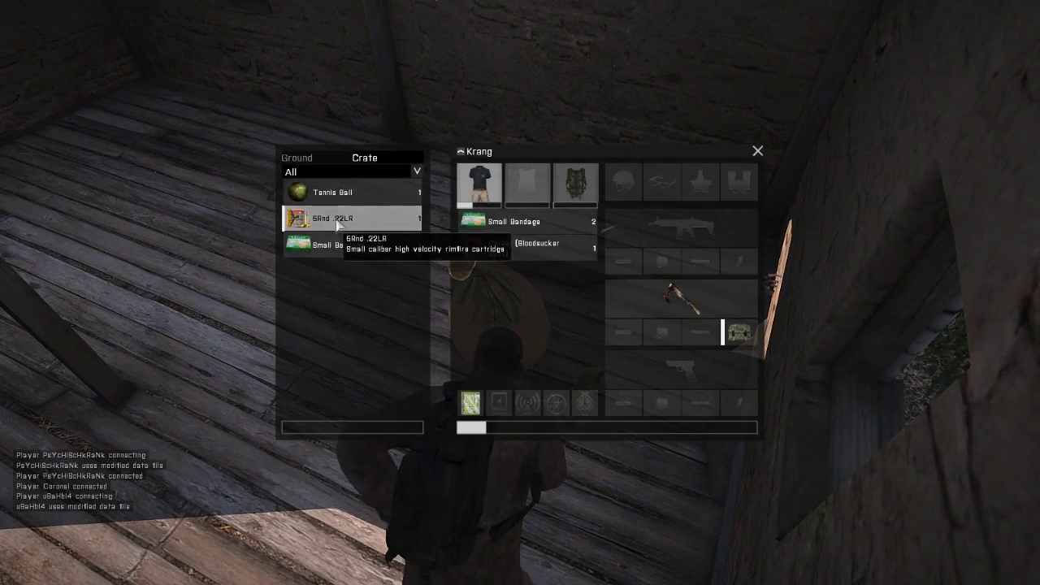
{"action": "left_click", "coordinate": [758, 151]}
Step: Move the character forward and dismiss the missing-entry error message on the pier
{"action": "key", "text": "w"}
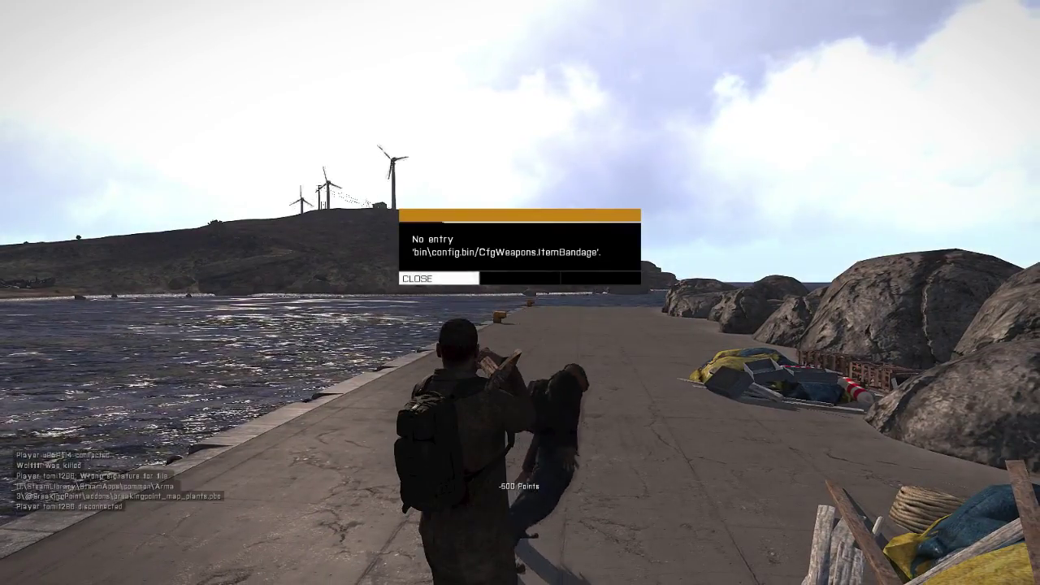
{"action": "key", "text": "Return"}
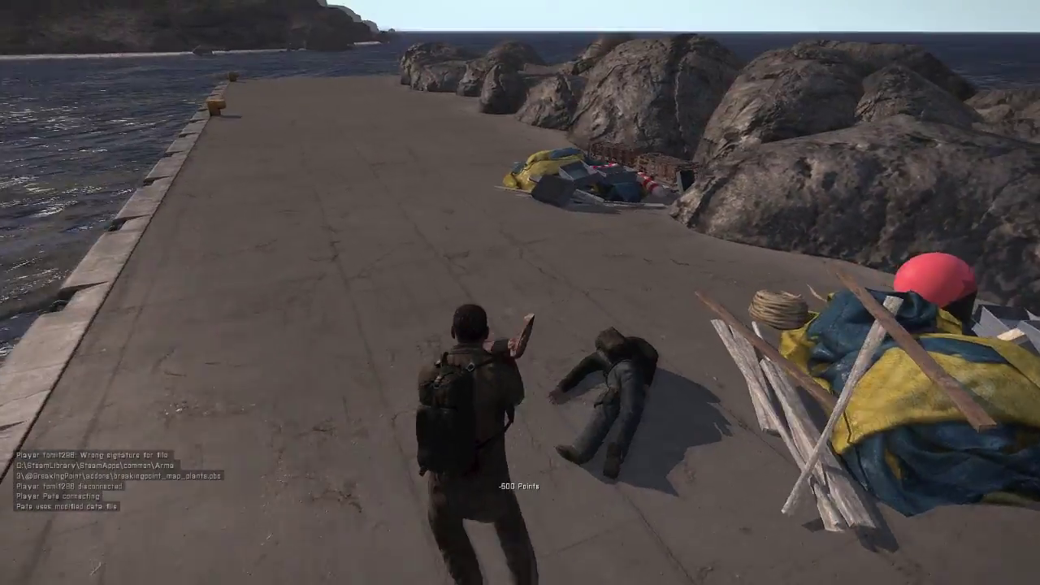